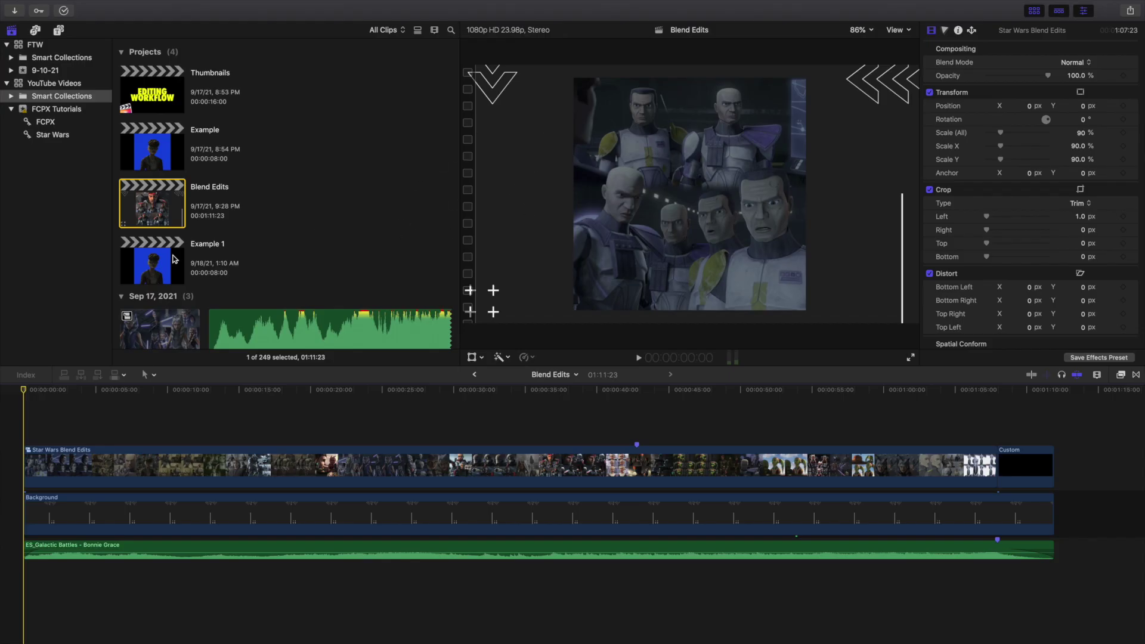
Play through the Blend Edits project to its end and return the playhead to the start
{"action": "key", "text": "space"}
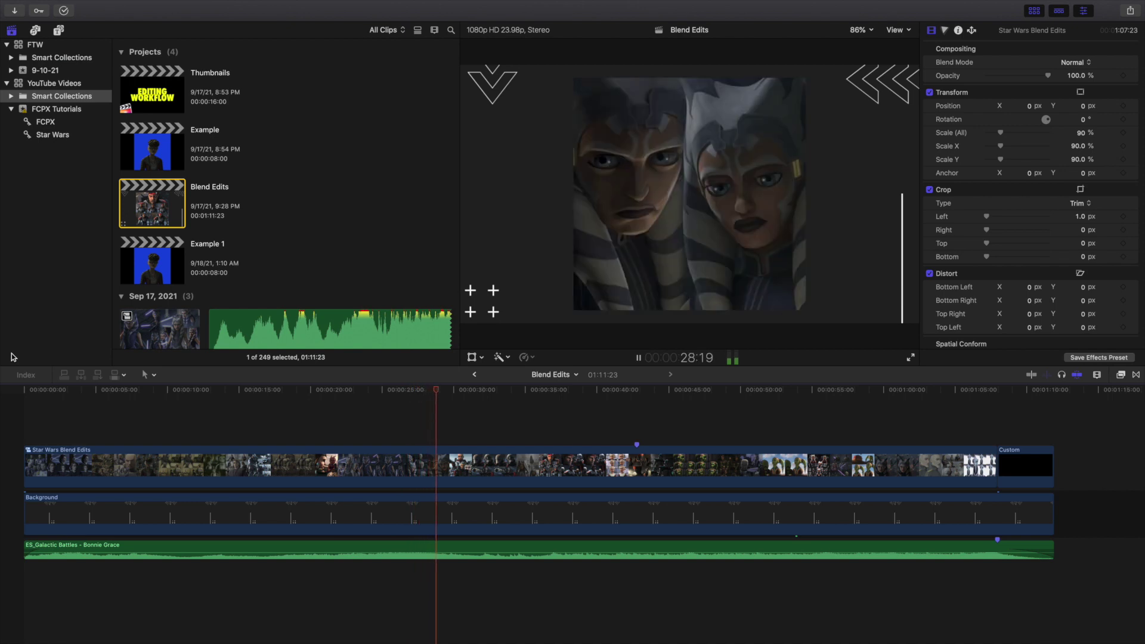
{"action": "key", "text": "space"}
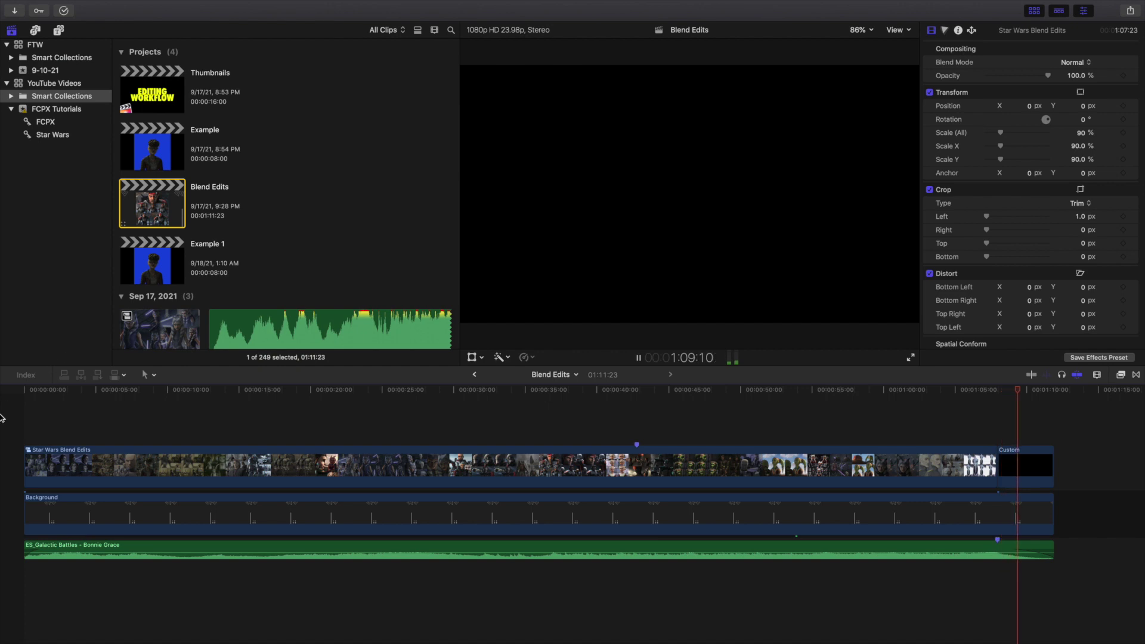
{"action": "key", "text": "space"}
{"action": "key", "text": "Home"}
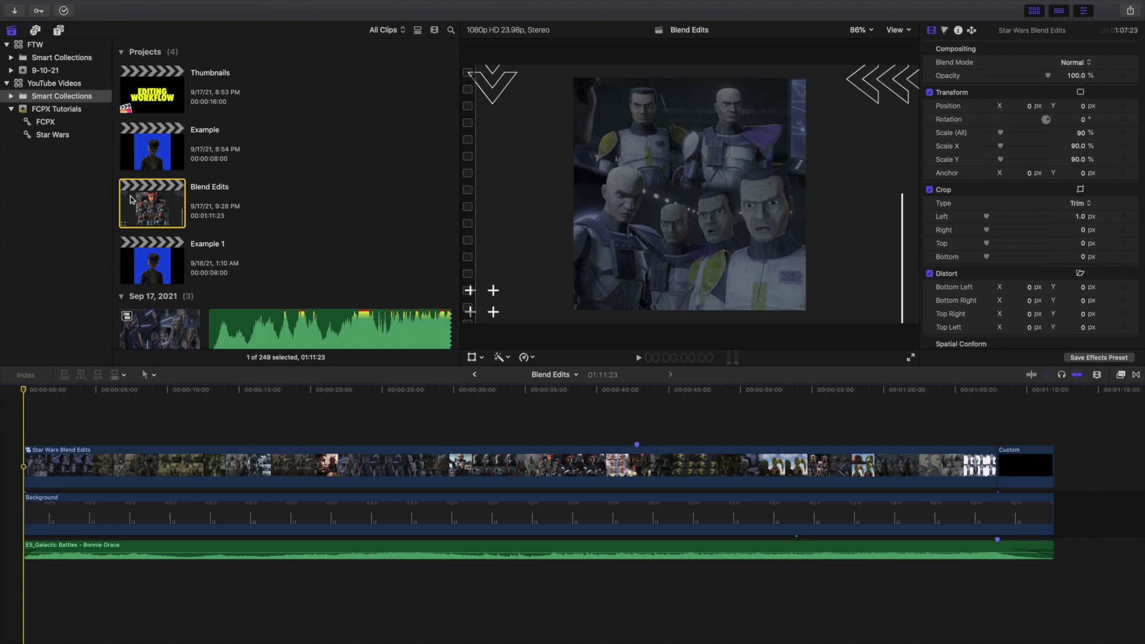
Open the Example project and inspect the finished blend under the Crosshair (Cutout) clip at 2:14
{"action": "double_click", "coordinate": [146, 165]}
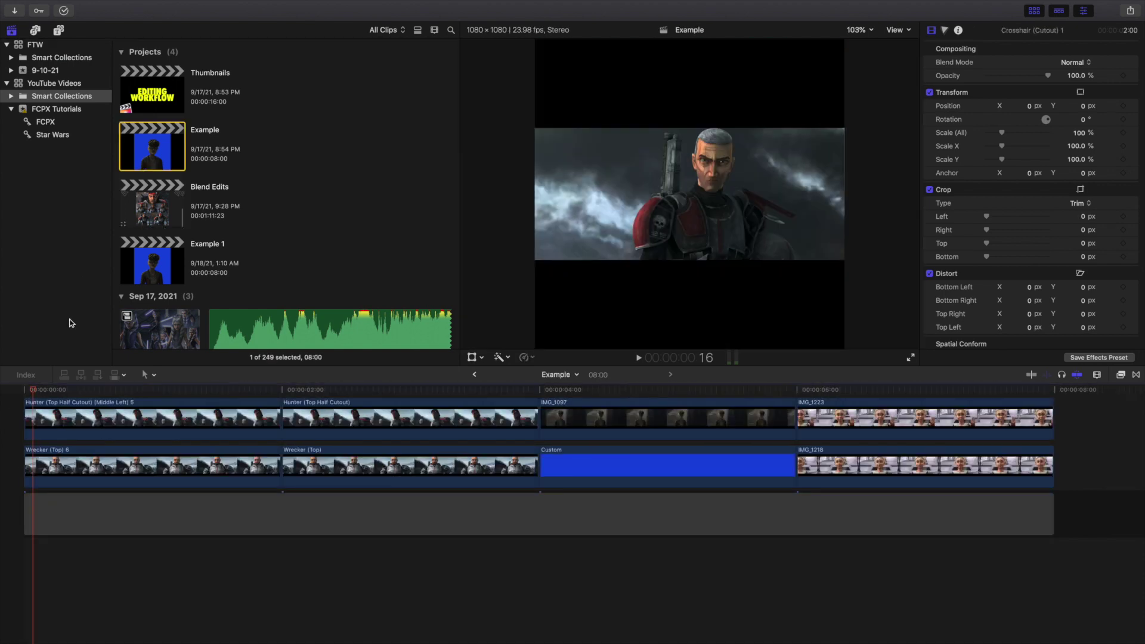
{"action": "scroll", "coordinate": [90, 431], "scroll_direction": "down", "scroll_amount": 5}
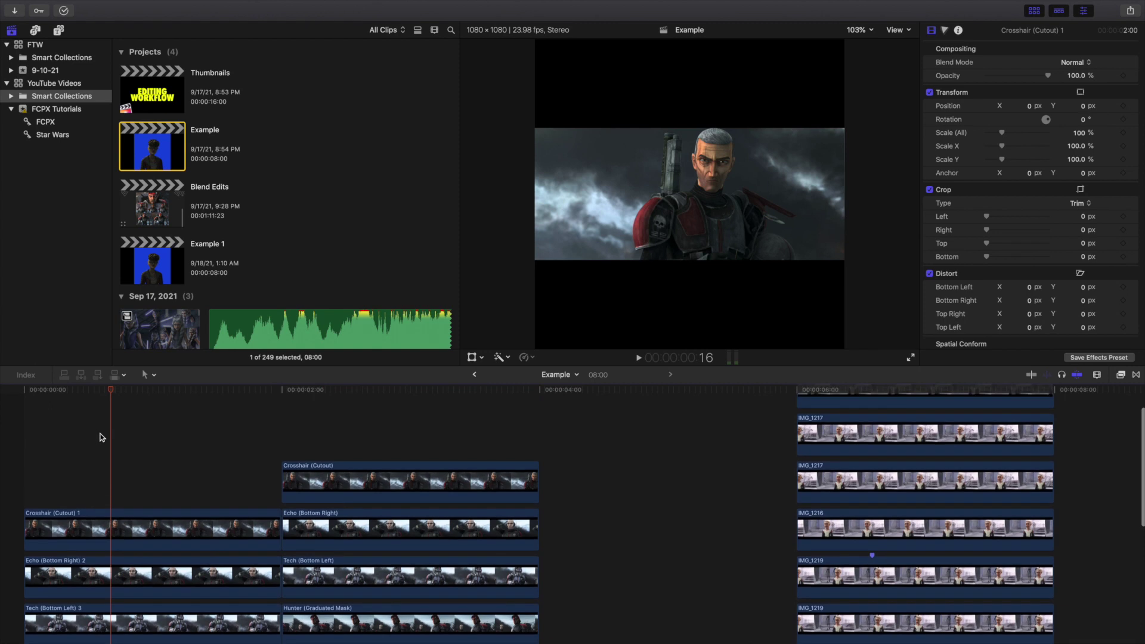
{"action": "scroll", "coordinate": [78, 503], "scroll_direction": "down", "scroll_amount": 3}
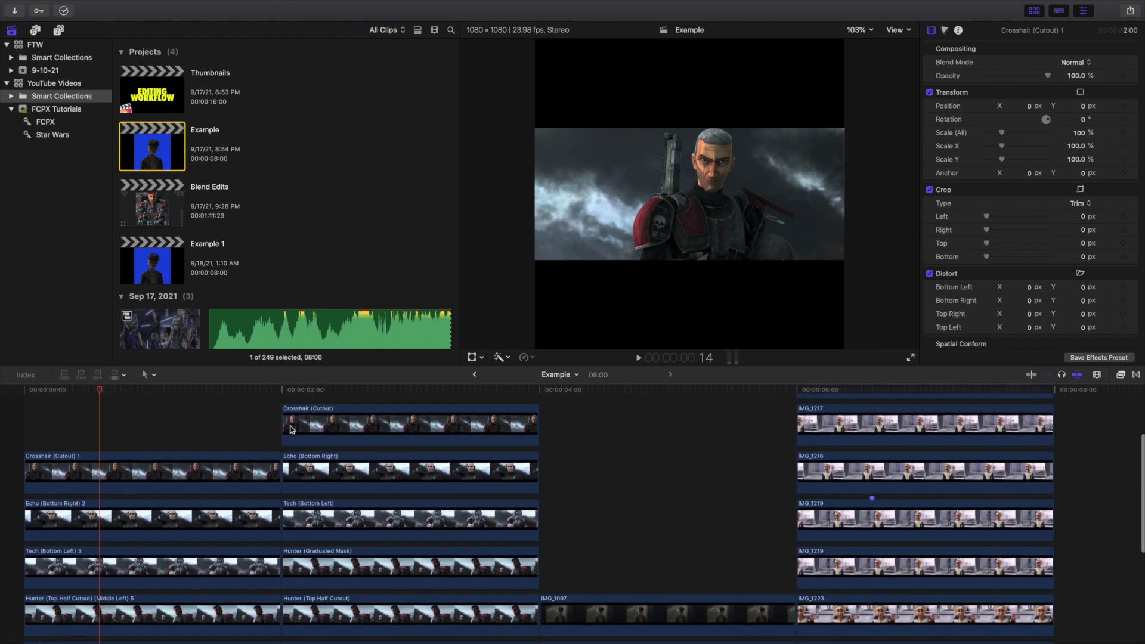
{"action": "scroll", "coordinate": [291, 429], "scroll_direction": "up", "scroll_amount": 1}
{"action": "left_click", "coordinate": [357, 410]}
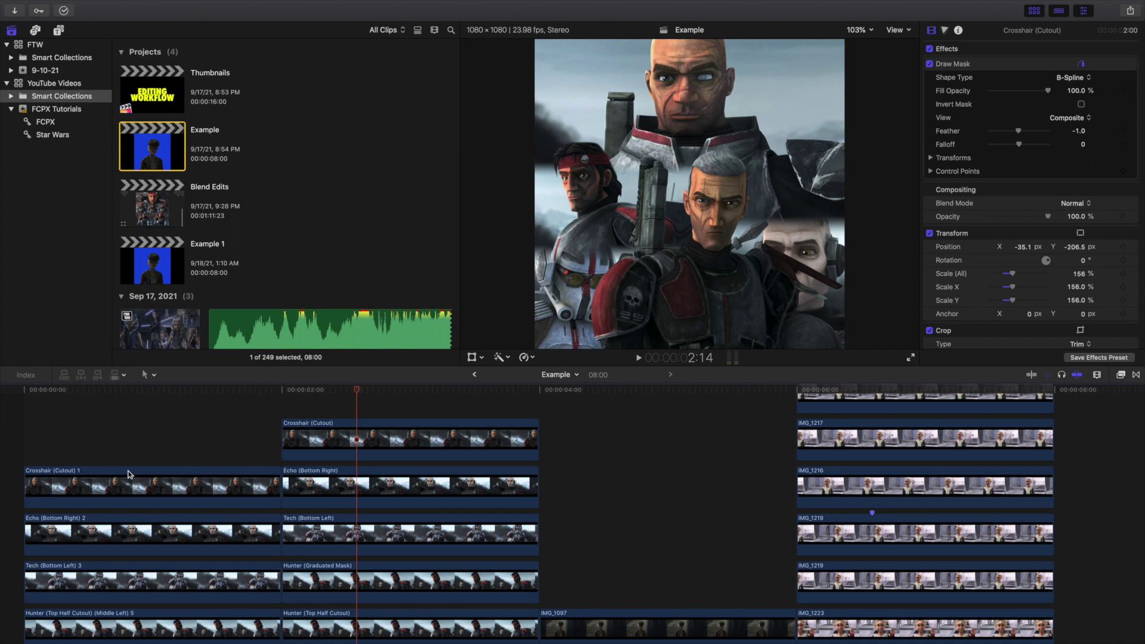
Disable the four clips stacked above Wrecker (Top) 6, from Crosshair (Cutout) 1 down to Hunter (Top Half Cutout) (Middle Left) 5
{"action": "scroll", "coordinate": [128, 474], "scroll_direction": "down", "scroll_amount": 3}
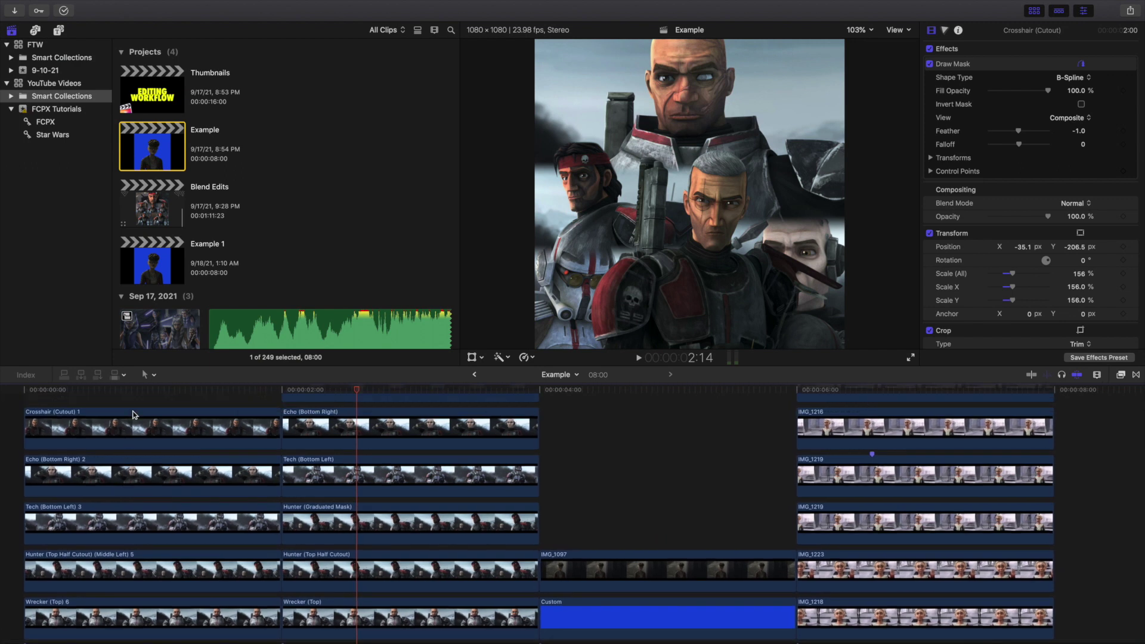
{"action": "left_click", "coordinate": [131, 401]}
{"action": "left_click_drag", "start_coordinate": [136, 401], "coordinate": [139, 580]}
{"action": "key", "text": "v"}
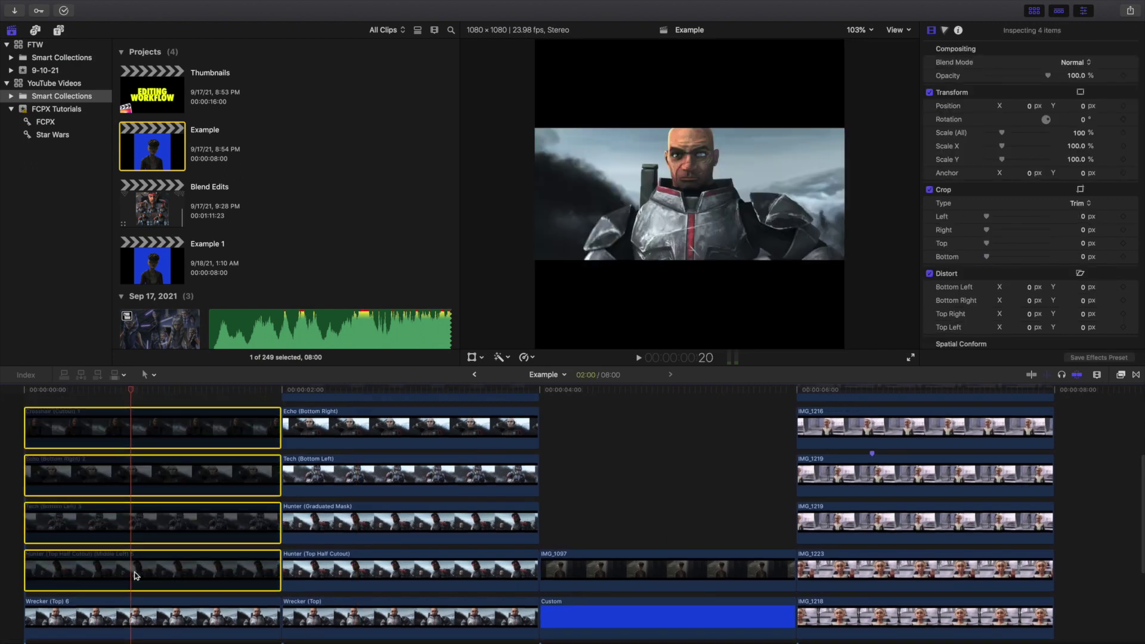
{"action": "key", "text": "super+shift+a"}
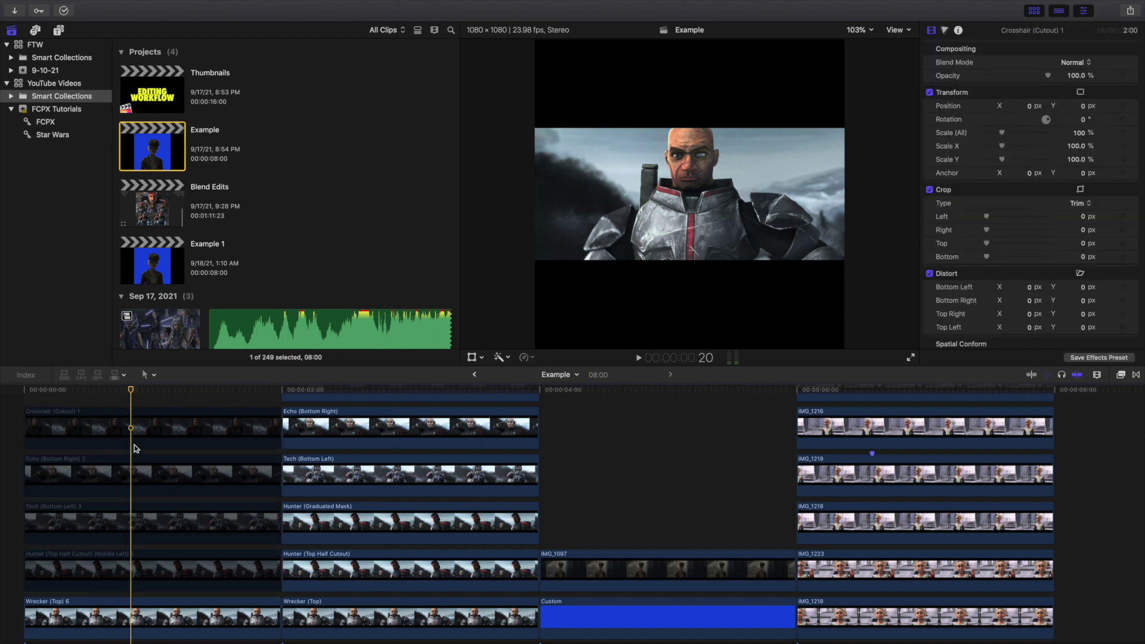
Scale the Wrecker (Top) 6 clip to 116% and position it at X -72 px, Y 290 px
{"action": "scroll", "coordinate": [137, 498], "scroll_direction": "down", "scroll_amount": 3}
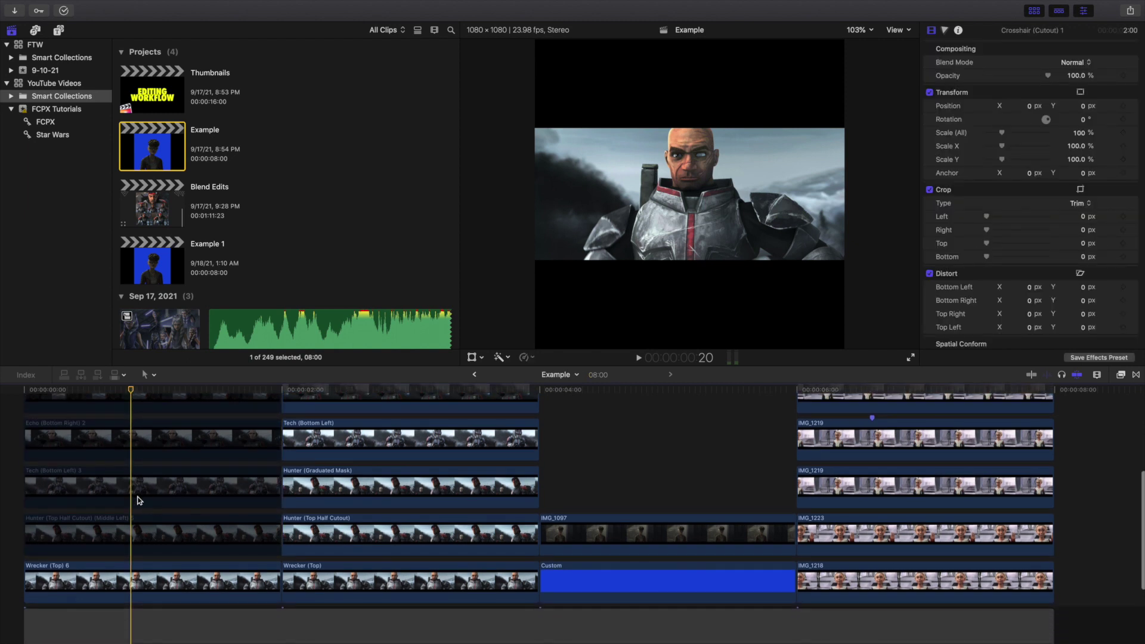
{"action": "key", "text": "super+equal"}
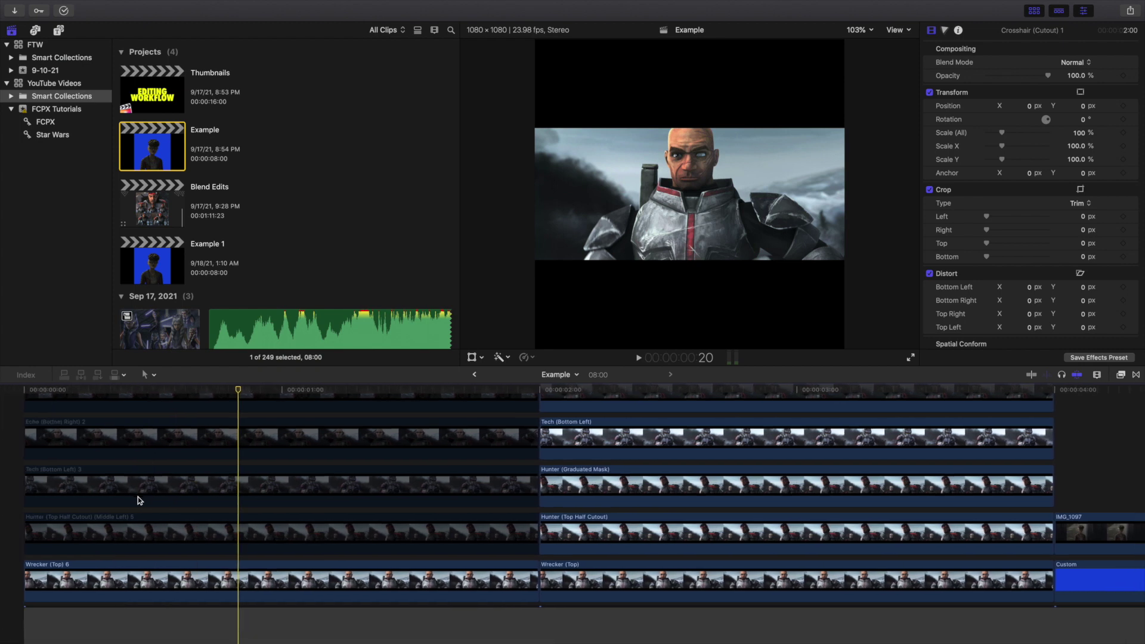
{"action": "left_click", "coordinate": [248, 585]}
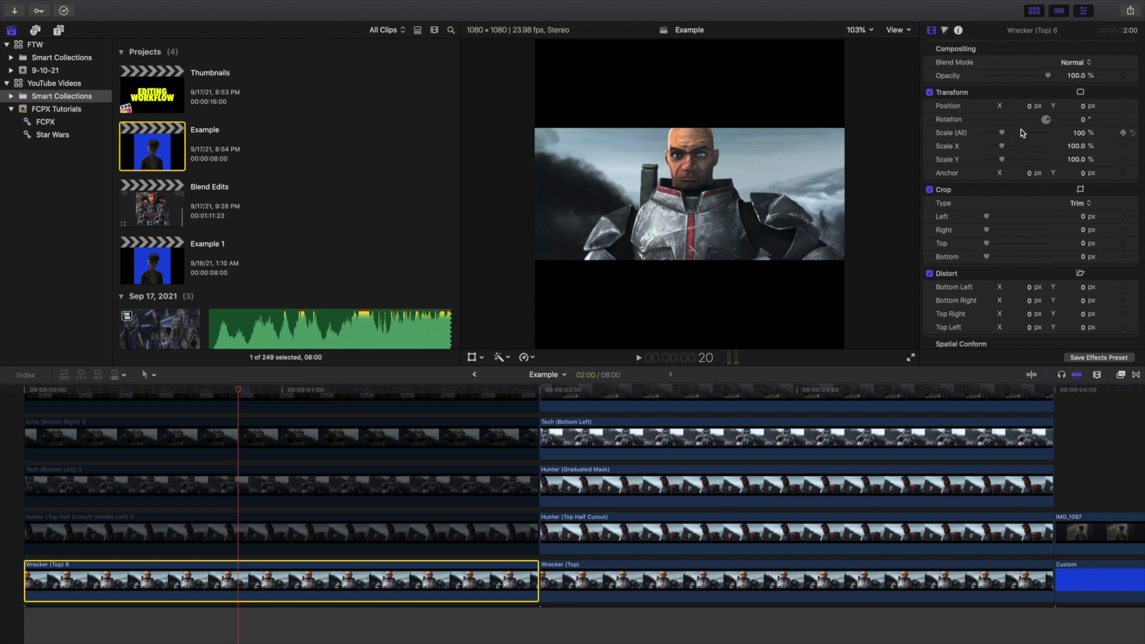
{"action": "left_click_drag", "start_coordinate": [1003, 131], "coordinate": [987, 109]}
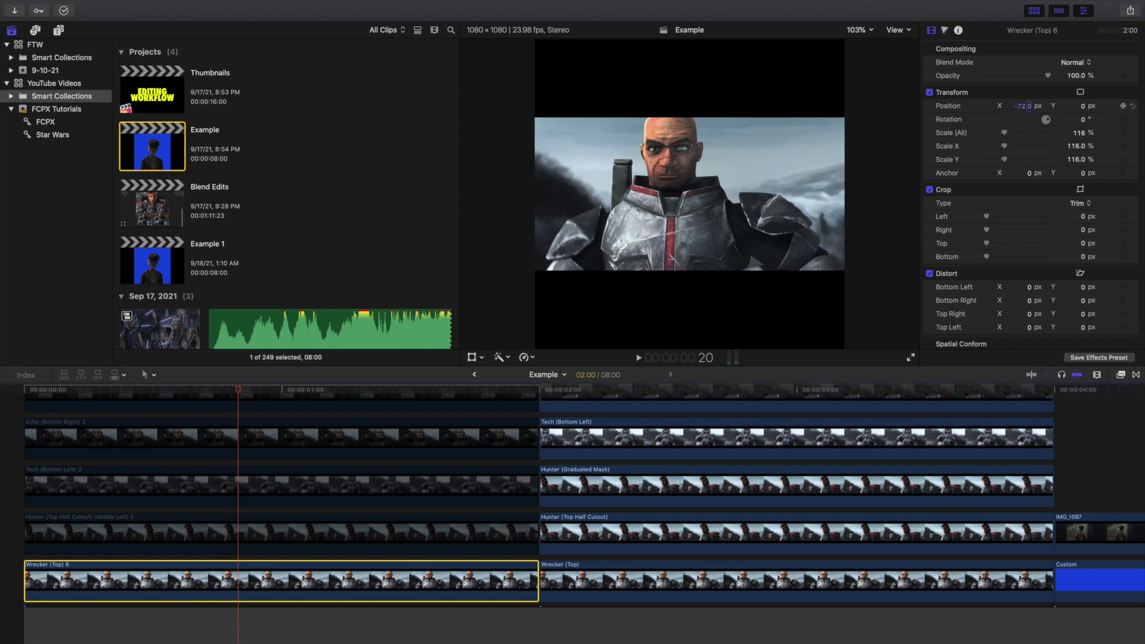
{"action": "mouse_move", "coordinate": [1083, 110]}
{"action": "left_mouse_down"}
{"action": "mouse_move", "coordinate": [1131, 111]}
{"action": "mouse_move", "coordinate": [1071, 119]}
{"action": "left_mouse_up"}
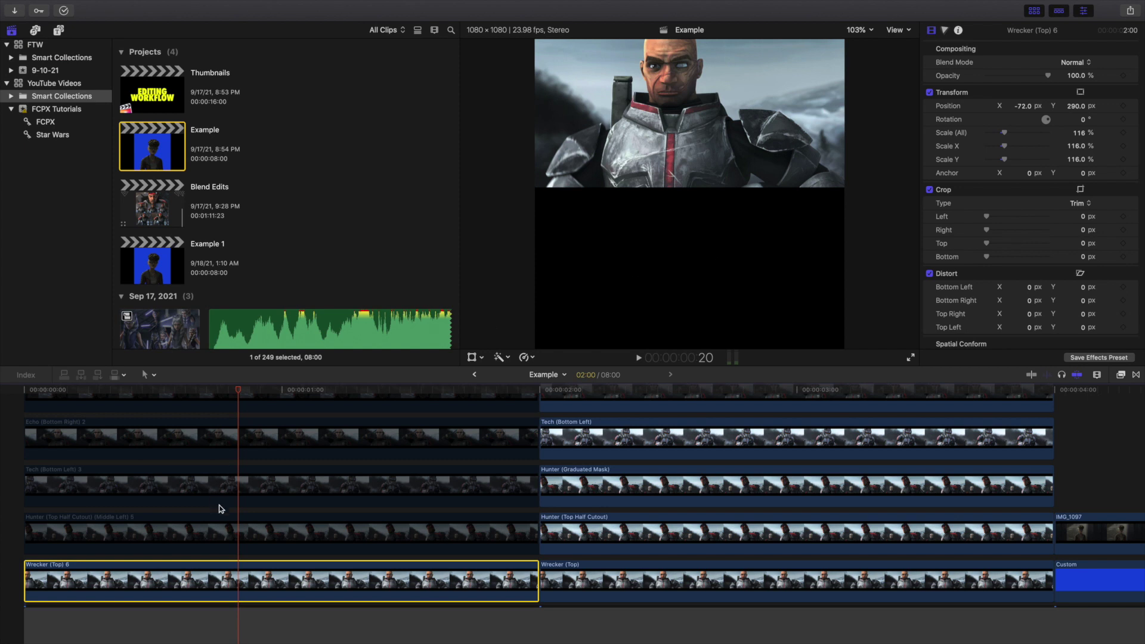
Enable the Hunter (Top Half Cutout) (Middle Left) 5 clip and set its overall scale to 115%
{"action": "left_click", "coordinate": [234, 524]}
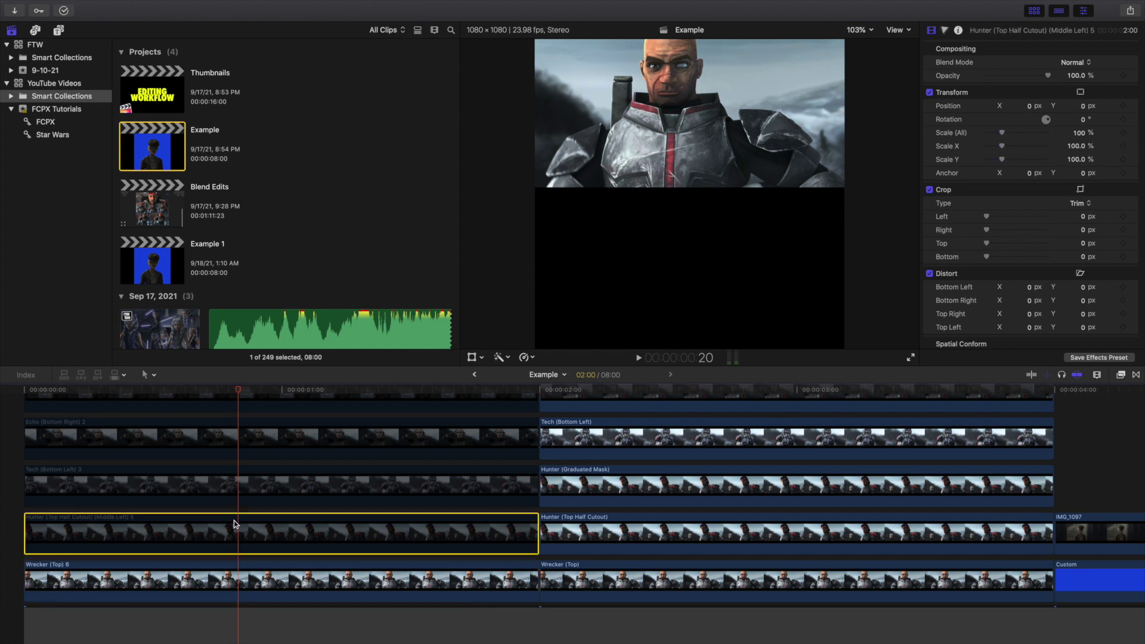
{"action": "key", "text": "v"}
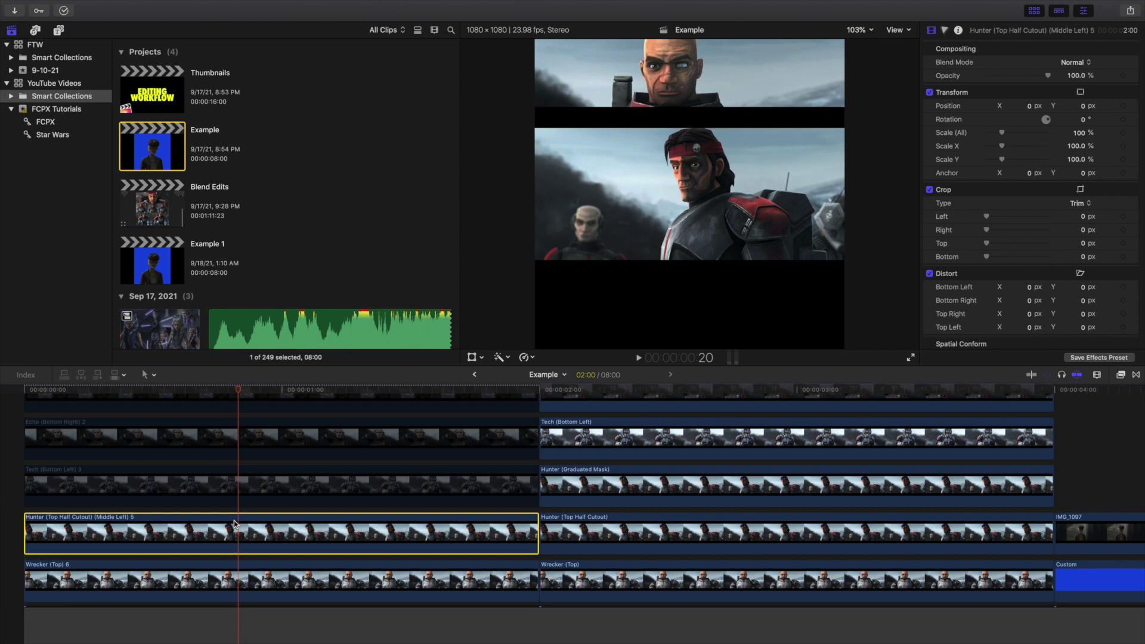
{"action": "left_click", "coordinate": [1078, 134]}
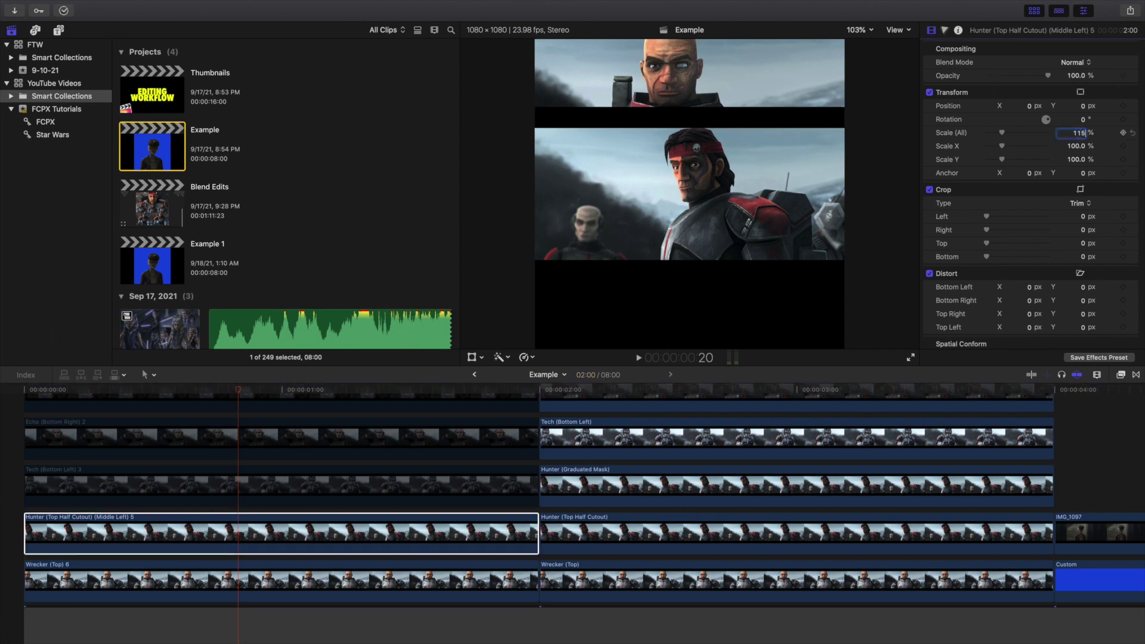
{"action": "key", "text": "Return"}
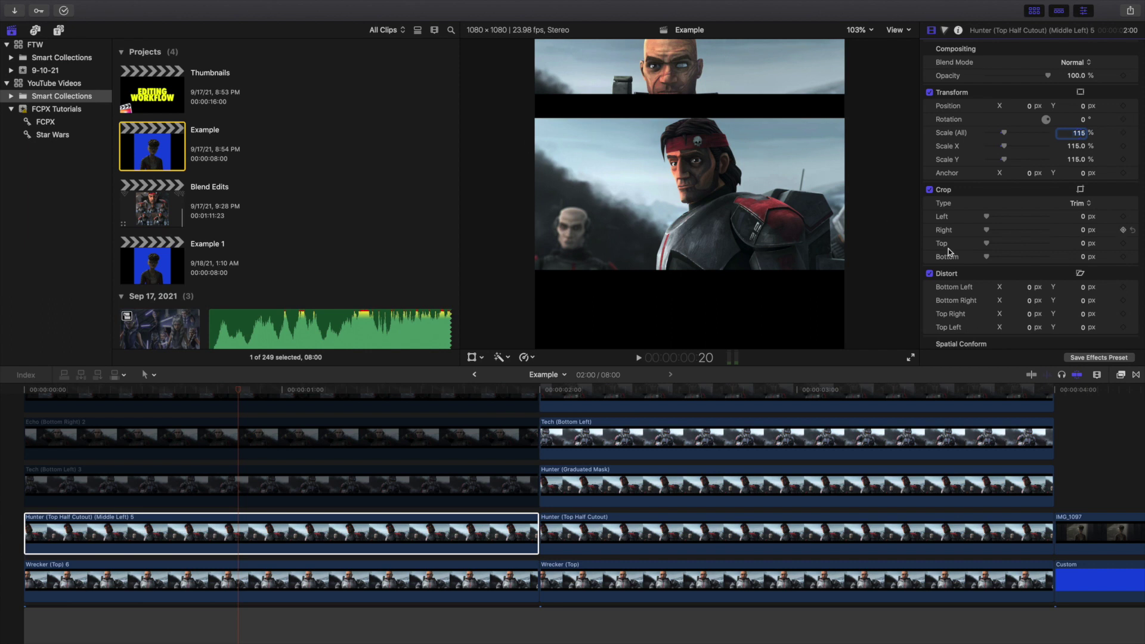
Apply the Draw Mask effect from the Masks category to the Hunter (Top Half Cutout) (Middle Left) 5 clip
{"action": "left_click", "coordinate": [1115, 373]}
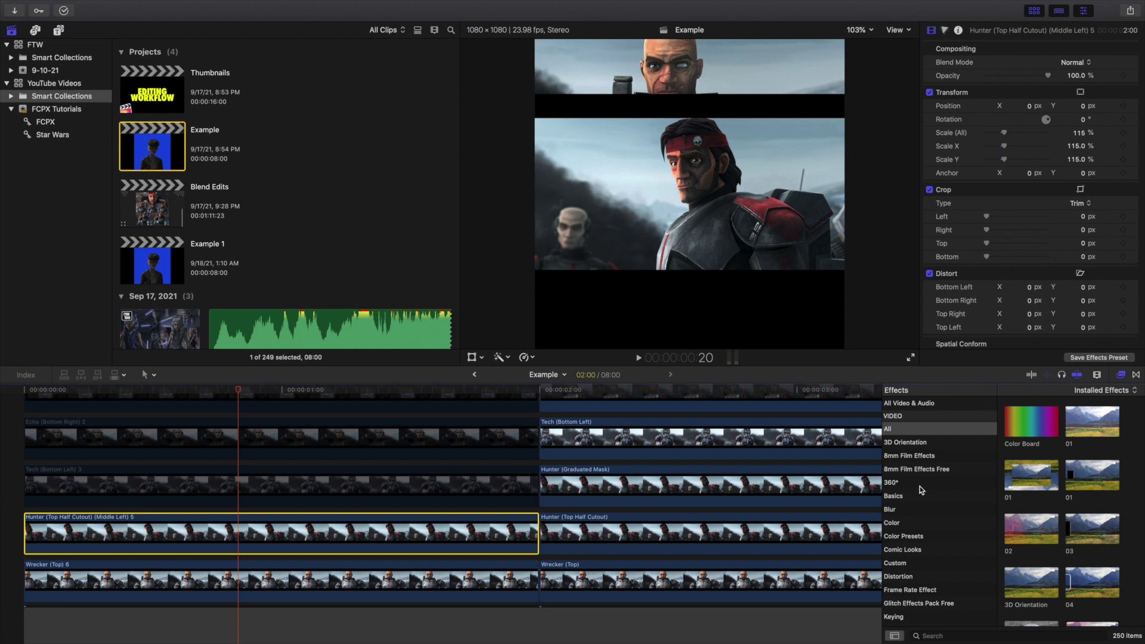
{"action": "scroll", "coordinate": [922, 490], "scroll_direction": "down", "scroll_amount": 5}
{"action": "left_click", "coordinate": [911, 589]}
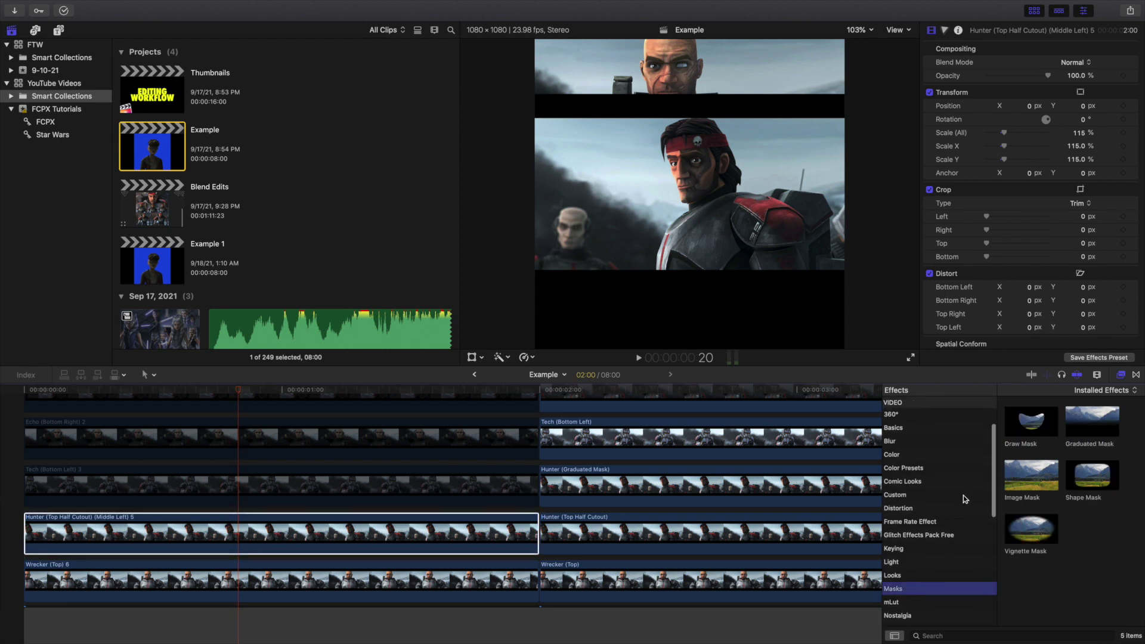
{"action": "mouse_move", "coordinate": [1027, 425]}
{"action": "left_mouse_down"}
{"action": "mouse_move", "coordinate": [827, 433]}
{"action": "mouse_move", "coordinate": [334, 499]}
{"action": "mouse_move", "coordinate": [298, 533]}
{"action": "left_mouse_up"}
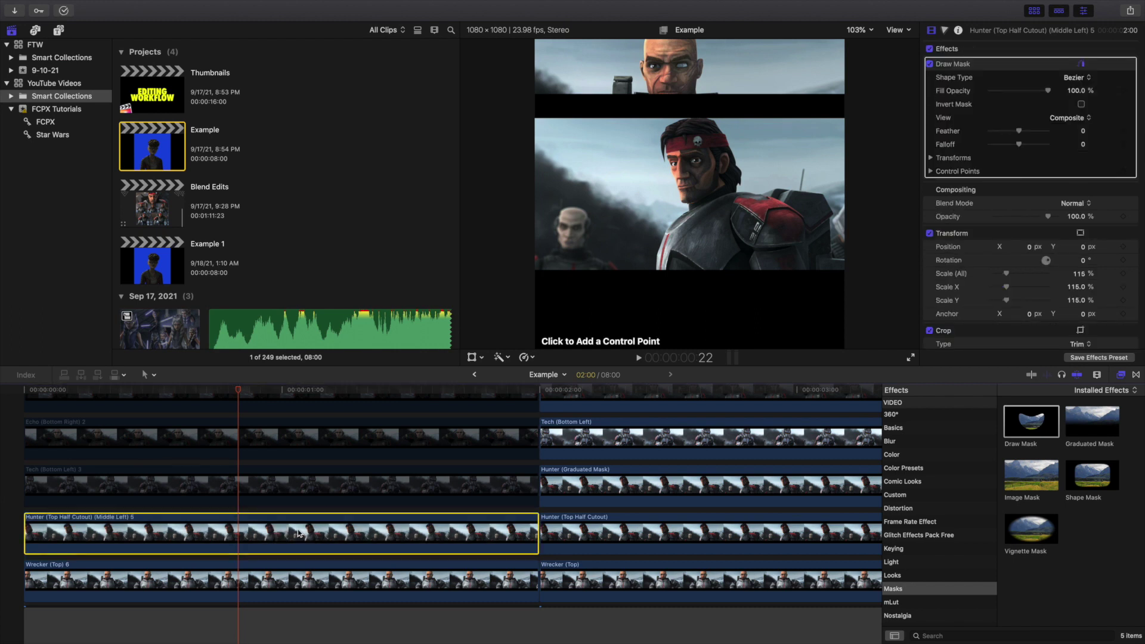
{"action": "left_click", "coordinate": [1122, 375]}
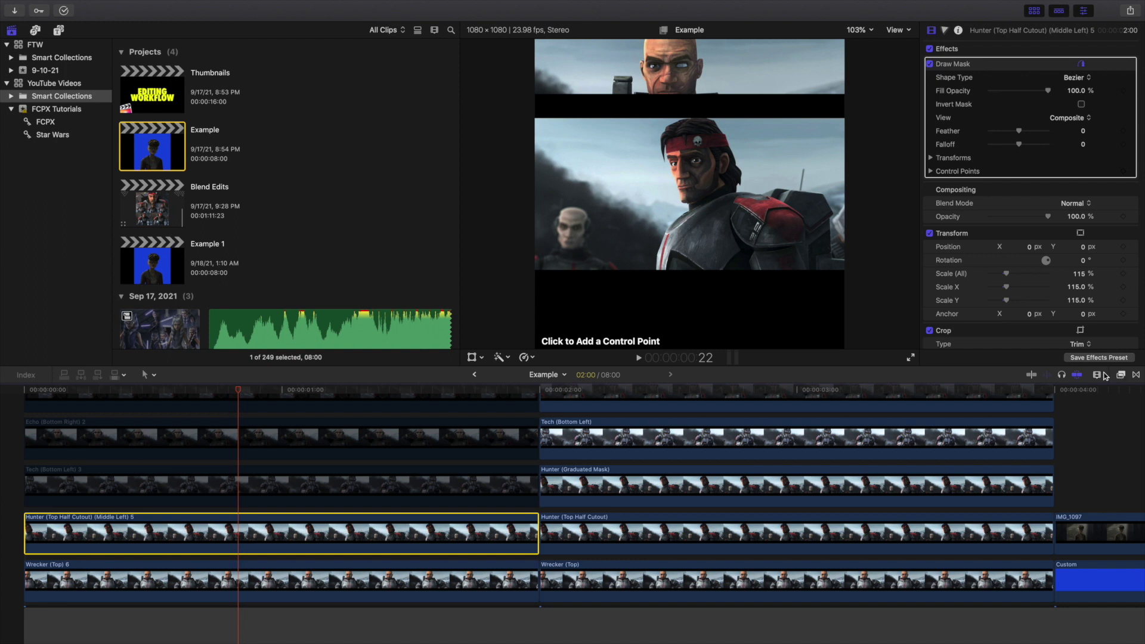
Hide the browser and inspector, and start the mask with a horizontal row of points from the image's left edge to Hunter's eye
{"action": "left_click", "coordinate": [1035, 12]}
{"action": "left_click", "coordinate": [1085, 12]}
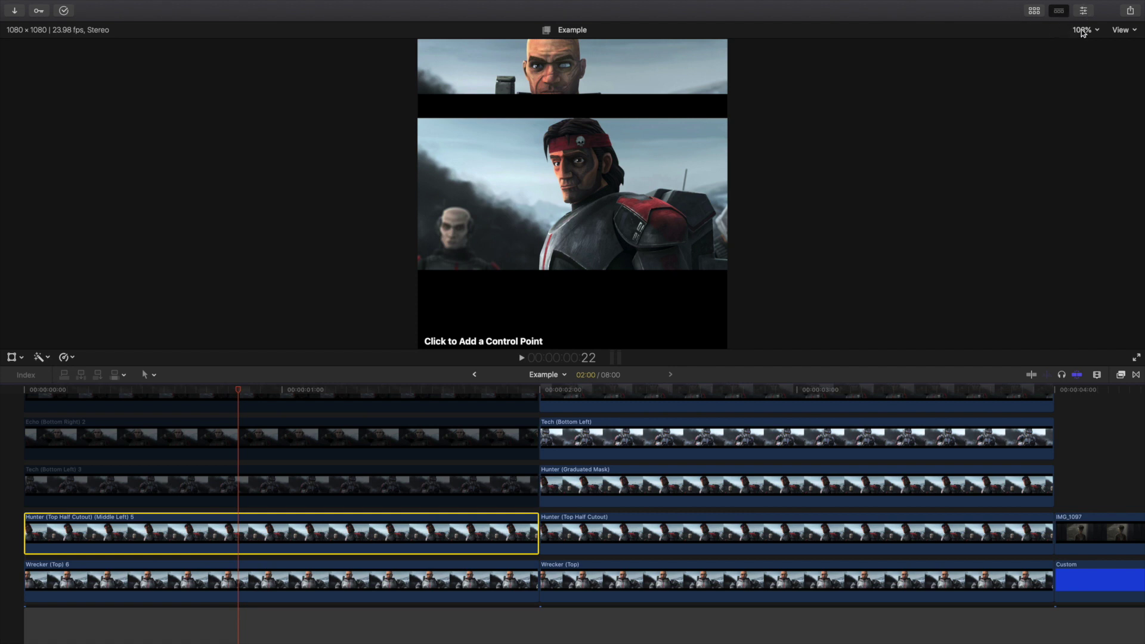
{"action": "left_click", "coordinate": [1082, 31]}
{"action": "left_click", "coordinate": [1083, 121]}
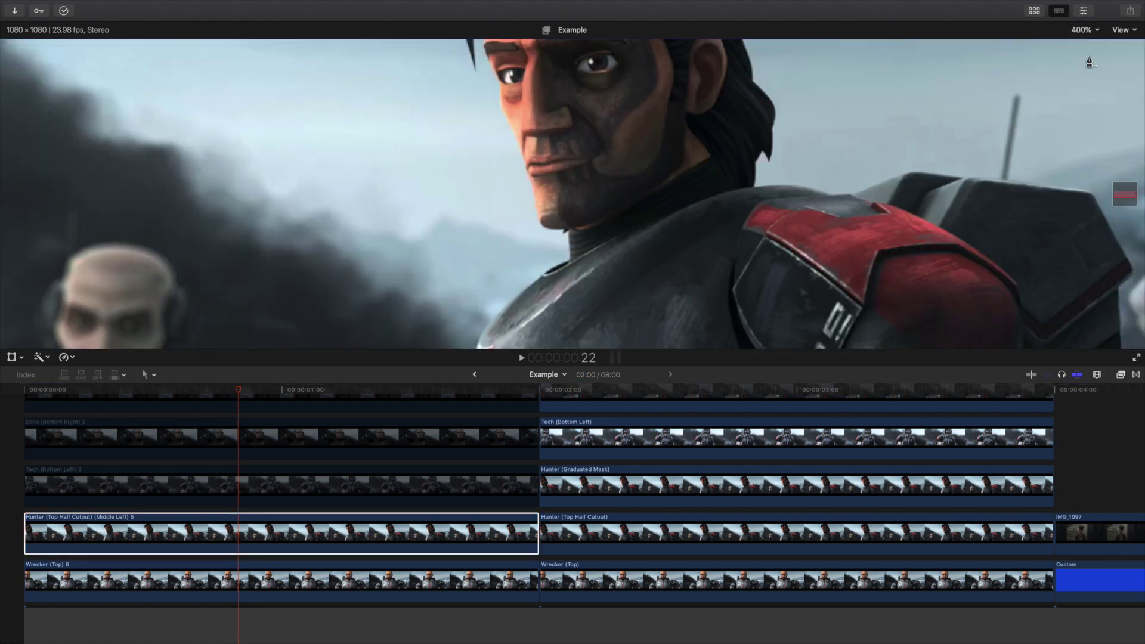
{"action": "left_click", "coordinate": [1087, 30]}
{"action": "left_click", "coordinate": [1084, 125]}
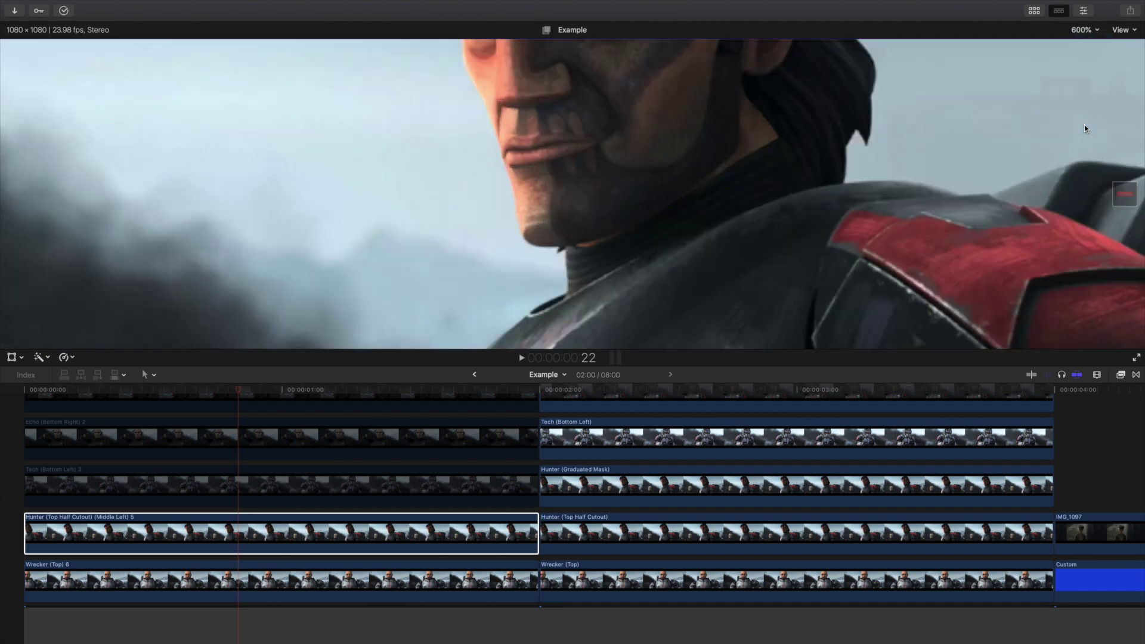
{"action": "left_click_drag", "start_coordinate": [1122, 194], "coordinate": [1114, 193]}
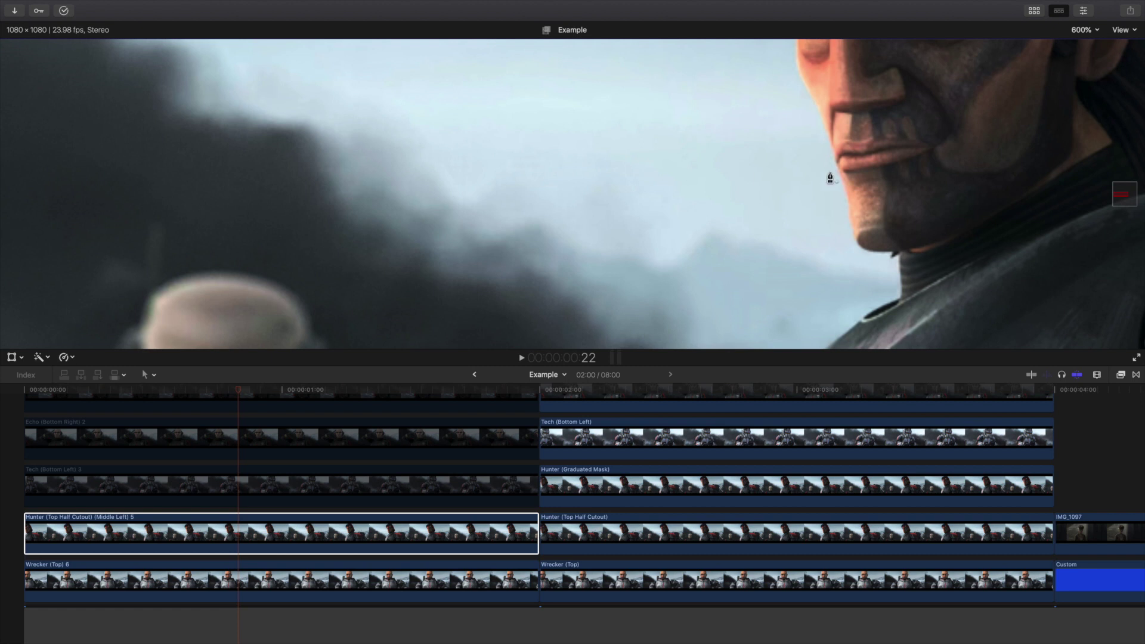
{"action": "left_click_drag", "start_coordinate": [1126, 200], "coordinate": [1125, 192]}
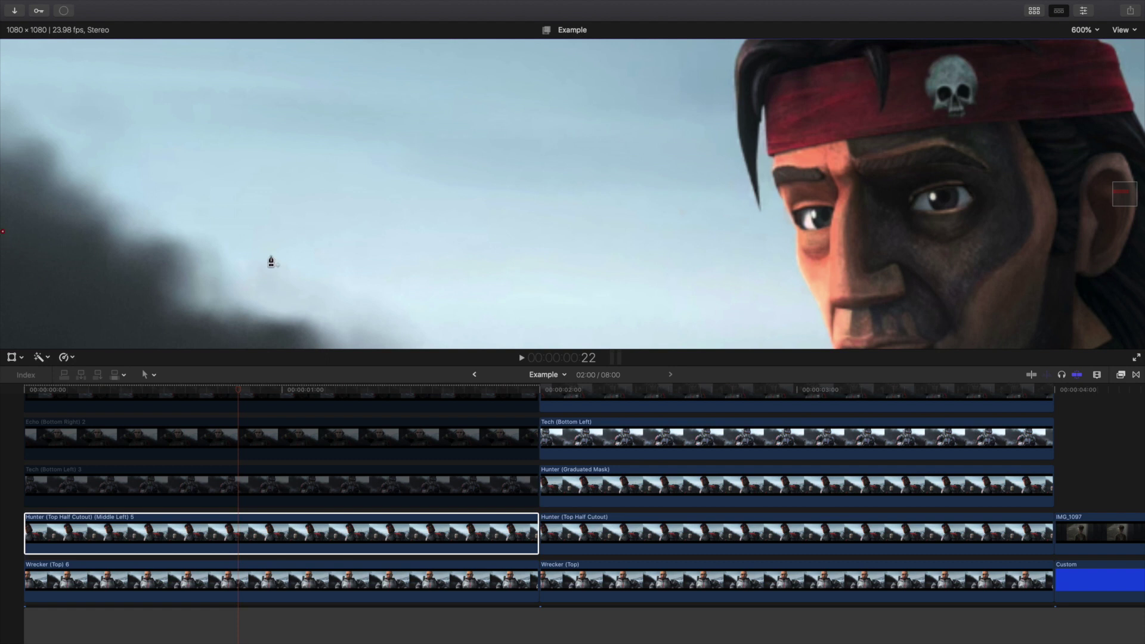
{"action": "left_click", "coordinate": [319, 232]}
{"action": "left_click", "coordinate": [653, 231]}
{"action": "left_click", "coordinate": [794, 232]}
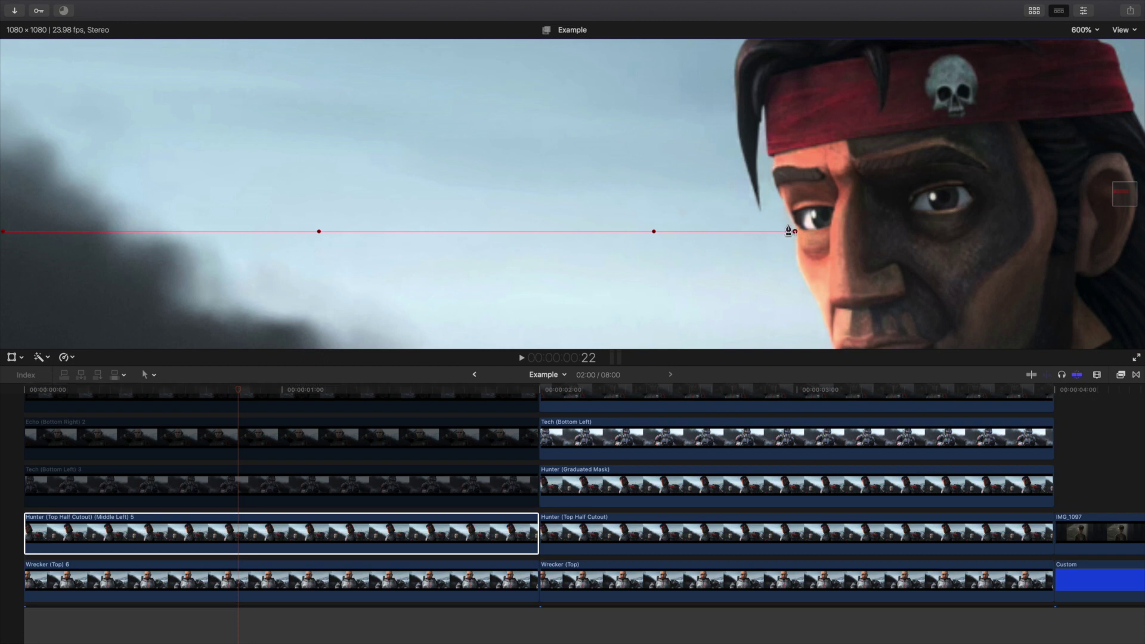
Continue the mask points up Hunter's temple to the headband and around the hanging strand of hair
{"action": "left_click", "coordinate": [786, 207]}
{"action": "left_click", "coordinate": [776, 184]}
{"action": "left_click", "coordinate": [771, 169]}
{"action": "left_click", "coordinate": [775, 156]}
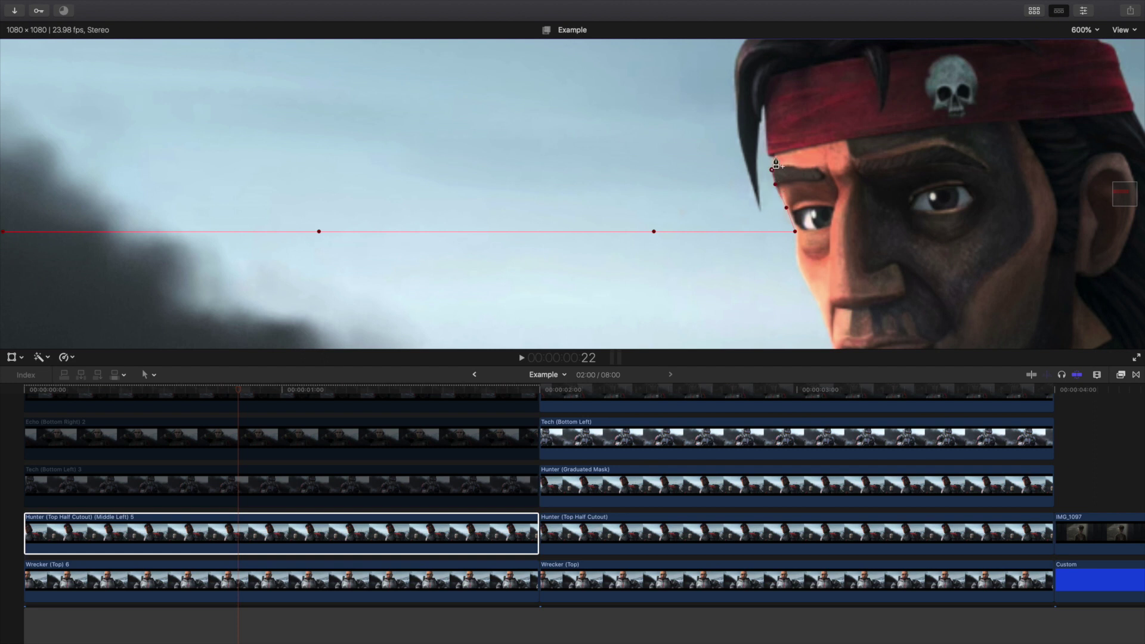
{"action": "left_click", "coordinate": [763, 106]}
{"action": "left_click", "coordinate": [759, 125]}
{"action": "left_click", "coordinate": [758, 162]}
{"action": "left_click", "coordinate": [761, 204]}
{"action": "left_click", "coordinate": [740, 142]}
Trace the mask up the front curve of Hunter's hair toward the crown of his head
{"action": "scroll", "coordinate": [689, 274], "scroll_direction": "up", "scroll_amount": 5}
{"action": "left_click", "coordinate": [691, 265]}
{"action": "left_click", "coordinate": [693, 231]}
{"action": "left_click", "coordinate": [715, 215]}
{"action": "left_click", "coordinate": [722, 191]}
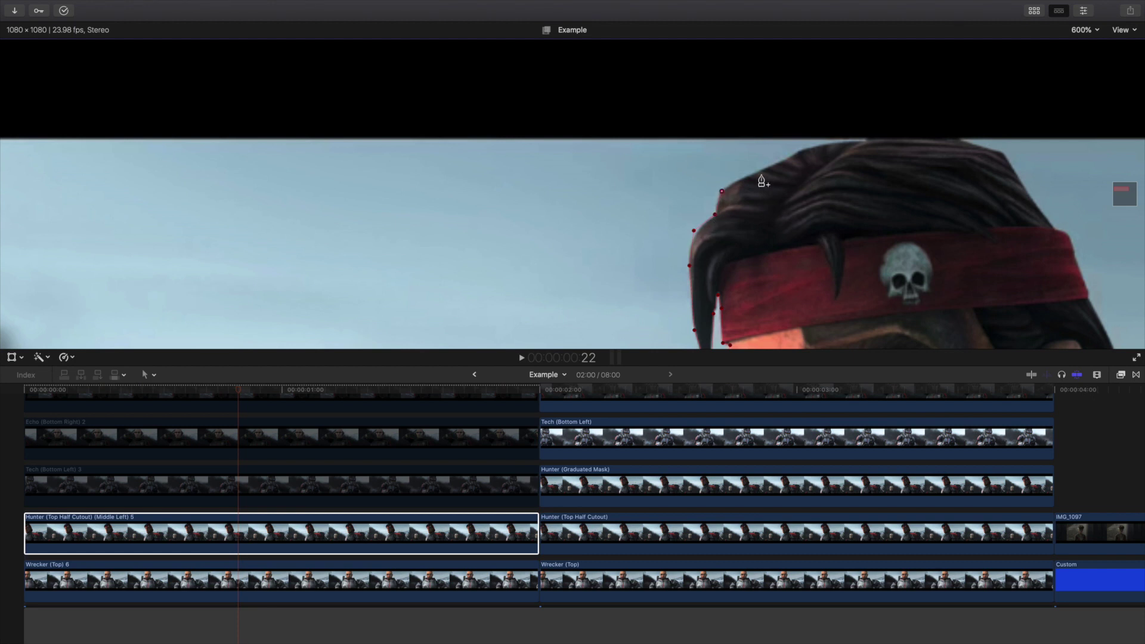
{"action": "left_click", "coordinate": [784, 163]}
{"action": "left_click", "coordinate": [809, 147]}
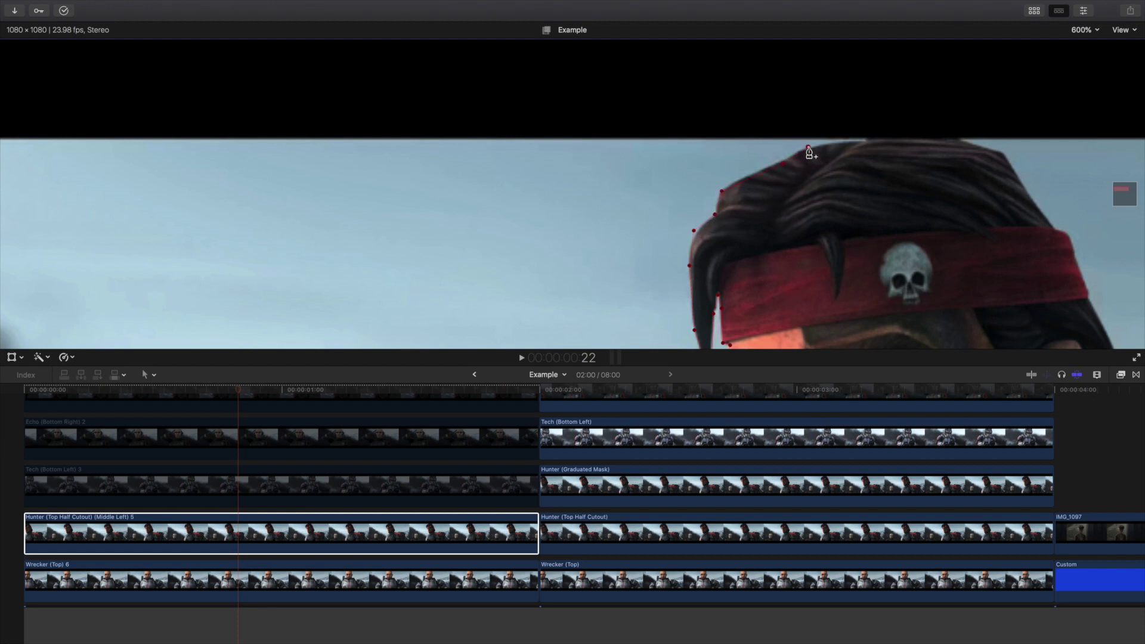
Extend the mask points over the crown of Hunter's head and down past the back end of the headband
{"action": "left_click", "coordinate": [870, 142]}
{"action": "left_click", "coordinate": [922, 139]}
{"action": "left_click", "coordinate": [970, 141]}
{"action": "left_click", "coordinate": [1005, 154]}
{"action": "scroll", "coordinate": [806, 187], "scroll_direction": "right", "scroll_amount": 5}
{"action": "left_click", "coordinate": [749, 184]}
{"action": "left_click", "coordinate": [780, 229]}
{"action": "left_click", "coordinate": [794, 232]}
{"action": "left_click", "coordinate": [812, 289]}
Add mask points down the back of Hunter's hair to just below ear-top level, and show the whole frame at 50%
{"action": "scroll", "coordinate": [1120, 192], "scroll_direction": "down", "scroll_amount": 5}
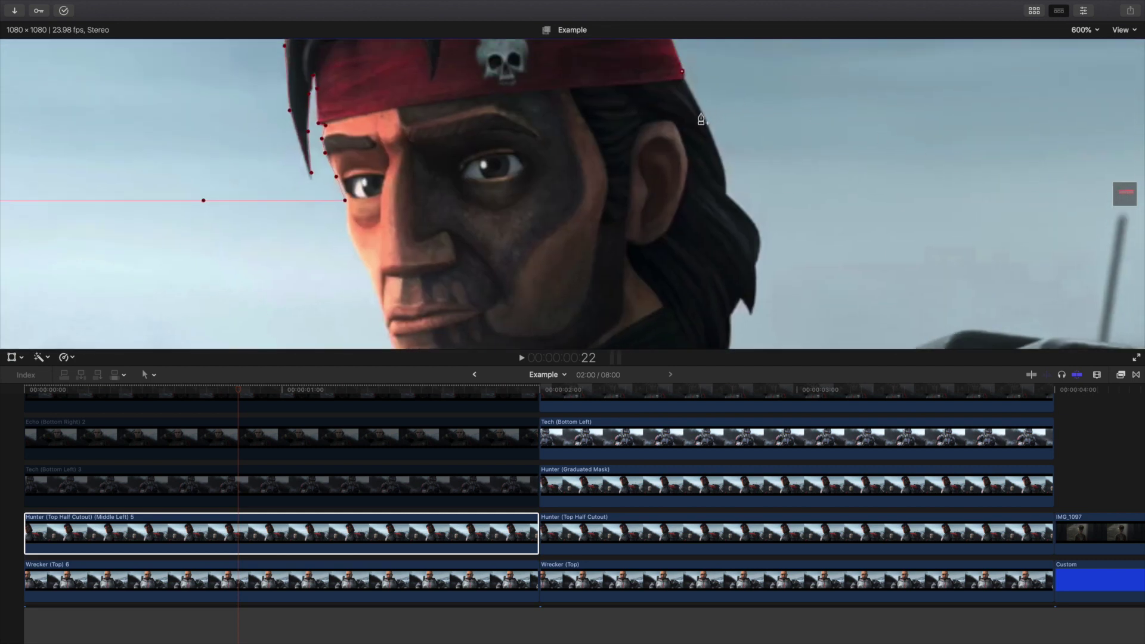
{"action": "left_click", "coordinate": [702, 112]}
{"action": "left_click", "coordinate": [715, 143]}
{"action": "left_click", "coordinate": [724, 169]}
{"action": "left_click", "coordinate": [724, 187]}
{"action": "left_click", "coordinate": [1081, 30]}
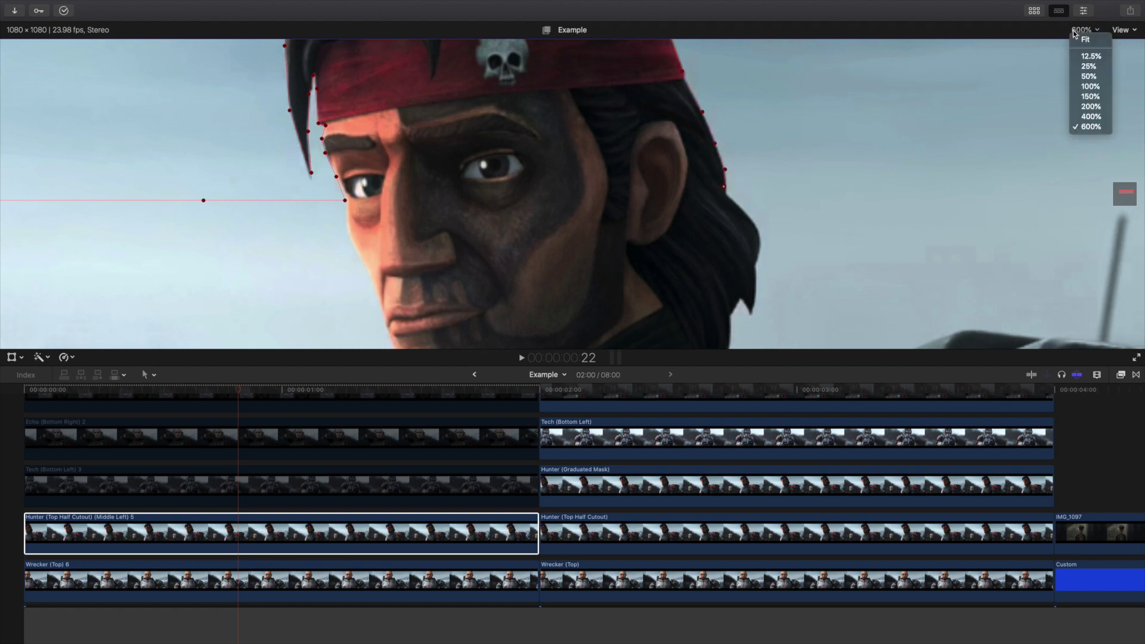
{"action": "left_click", "coordinate": [1086, 76]}
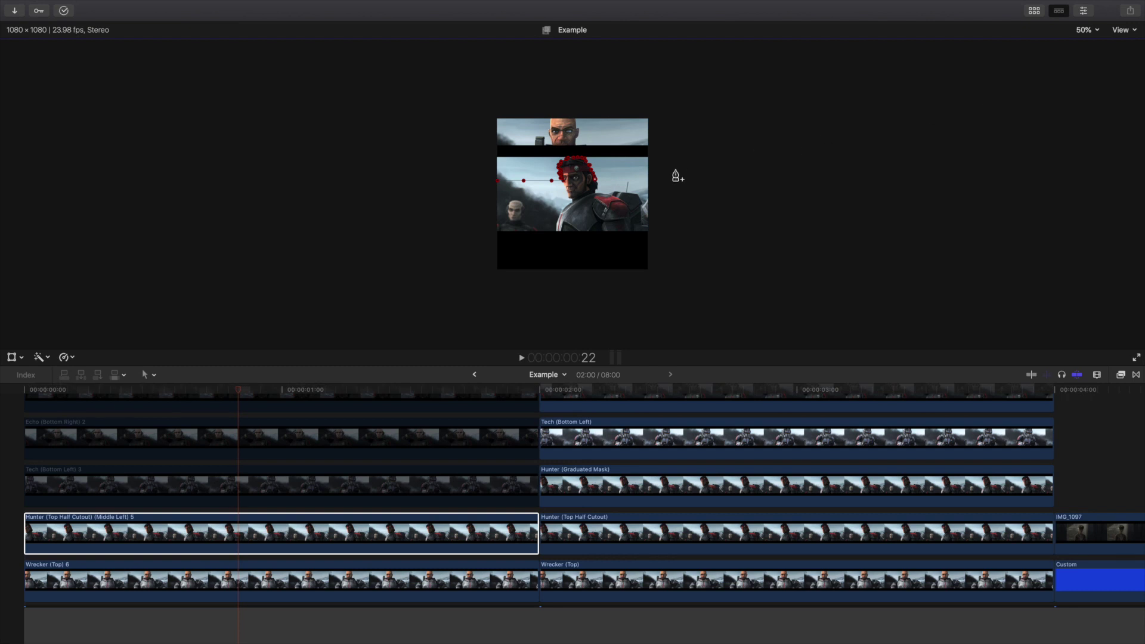
Close the mask around Hunter's lower body by running points well outside the frame and back to the starting point
{"action": "left_click", "coordinate": [683, 289]}
{"action": "left_click", "coordinate": [460, 289]}
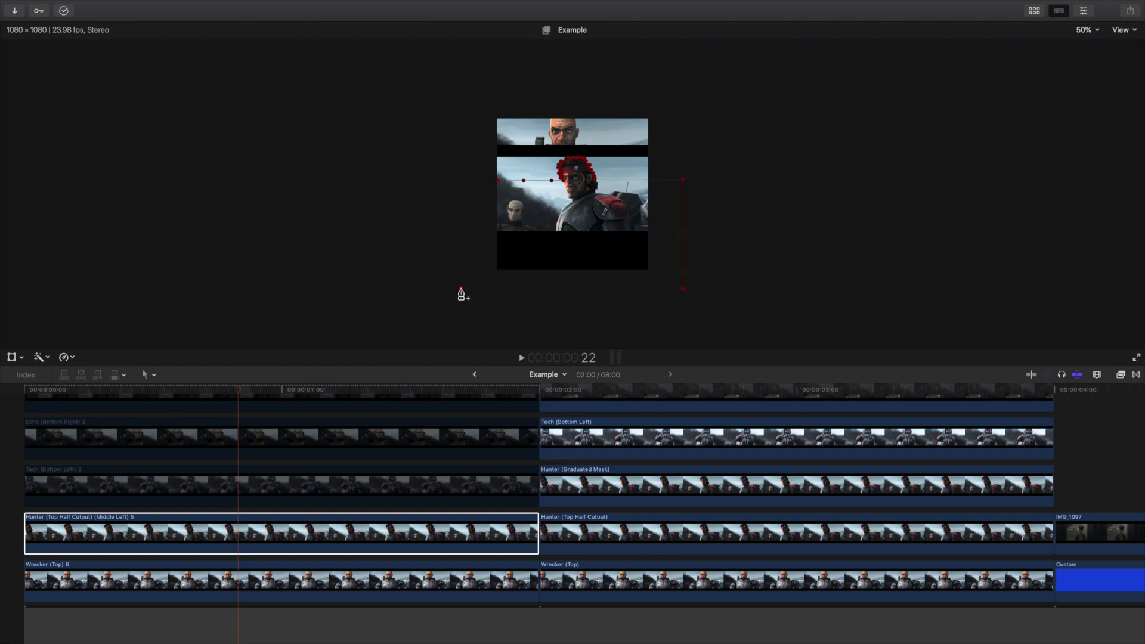
{"action": "left_click", "coordinate": [461, 181]}
{"action": "left_click", "coordinate": [498, 180]}
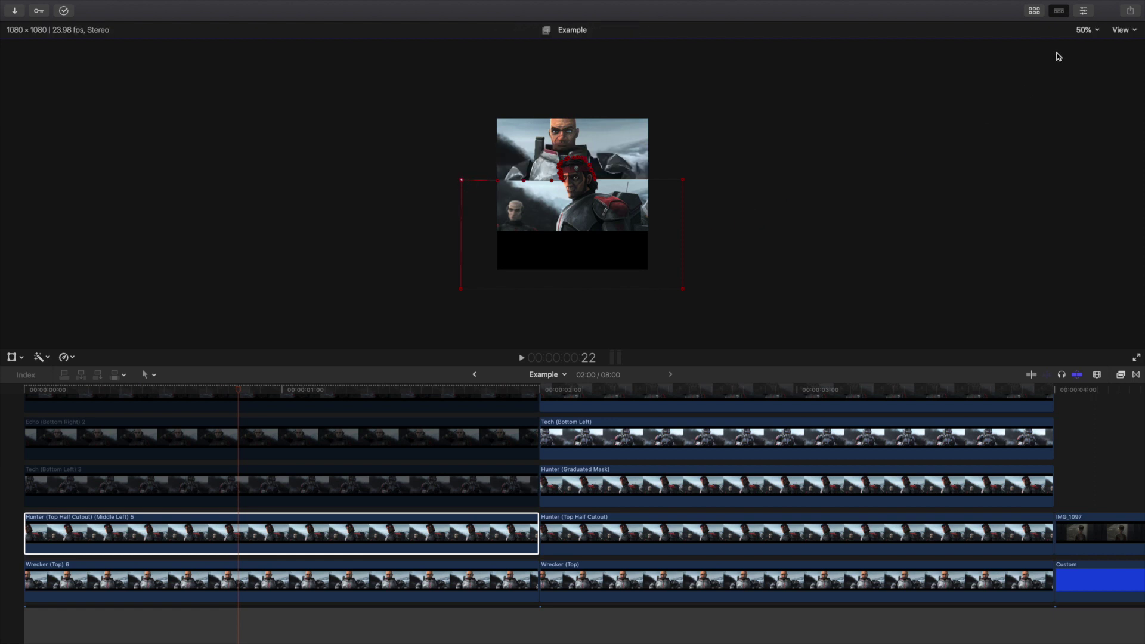
Fit the frame in the viewer and set the feather of Hunter's Draw Mask to -7.1
{"action": "left_click", "coordinate": [1087, 11]}
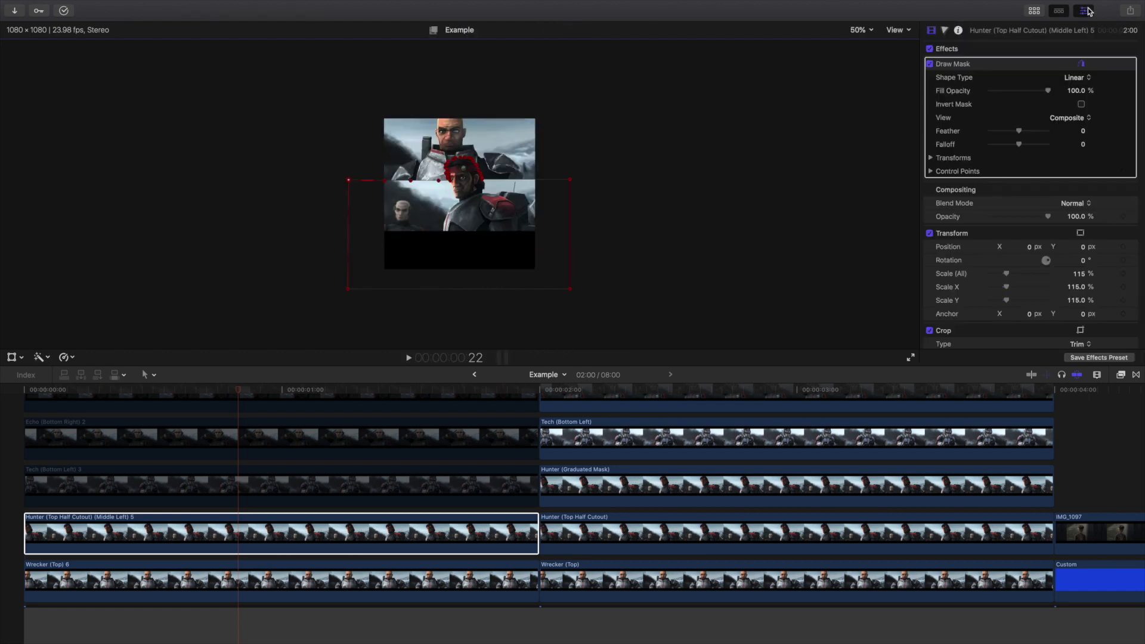
{"action": "left_click", "coordinate": [859, 30]}
{"action": "left_click", "coordinate": [863, 40]}
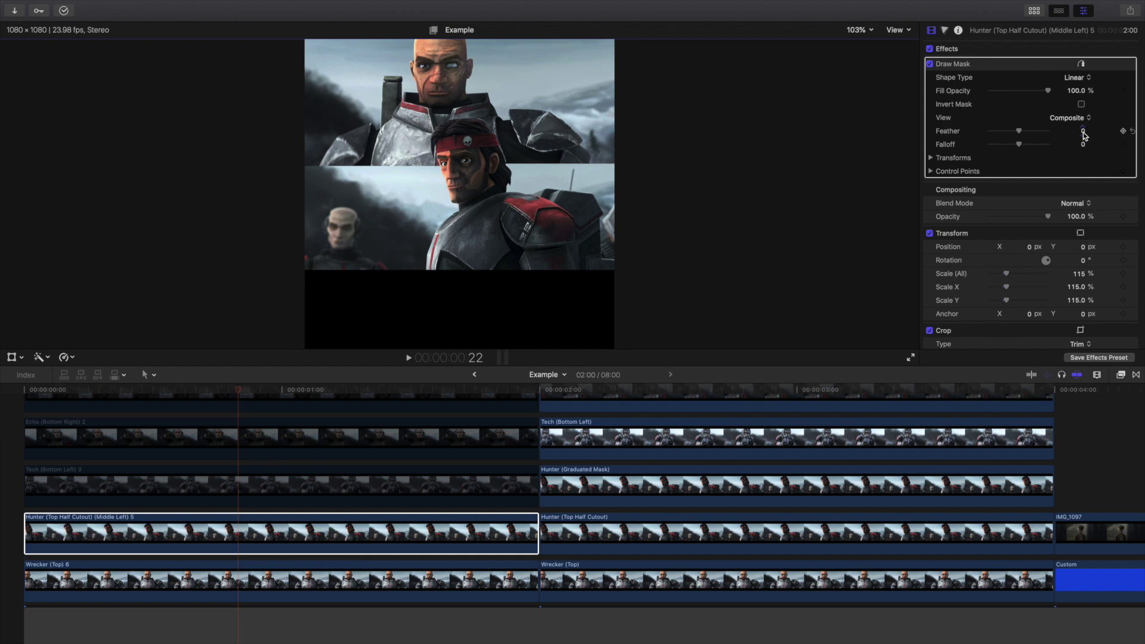
{"action": "left_click_drag", "start_coordinate": [1083, 135], "coordinate": [1080, 131]}
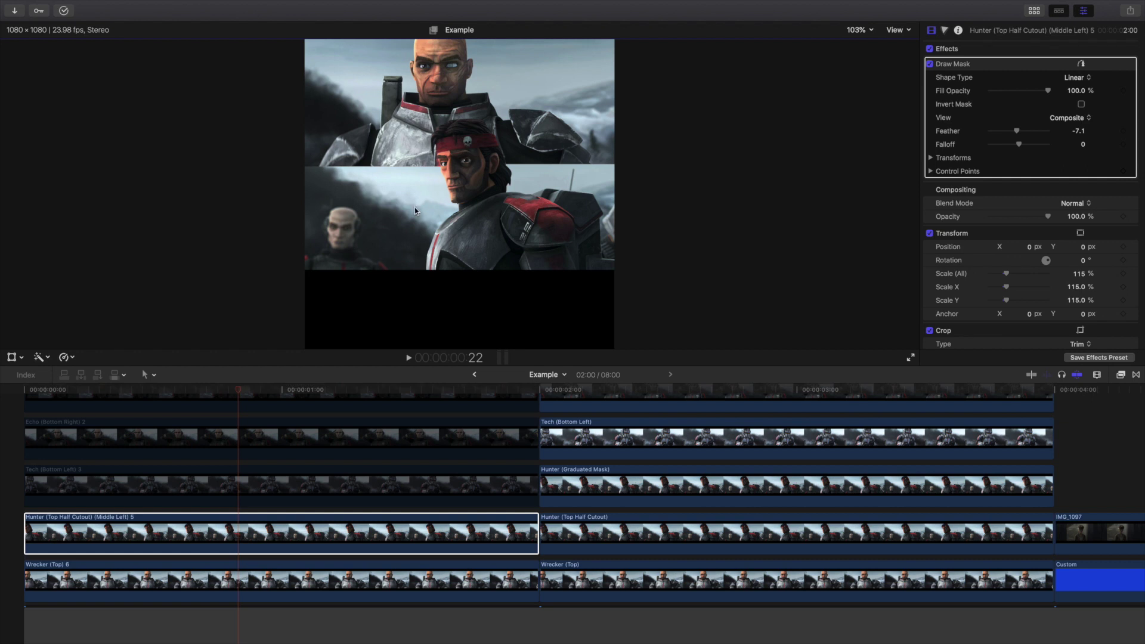
Duplicate the masked Hunter clip onto the layer directly above and delete the Draw Mask from the copy
{"action": "left_click", "coordinate": [253, 538]}
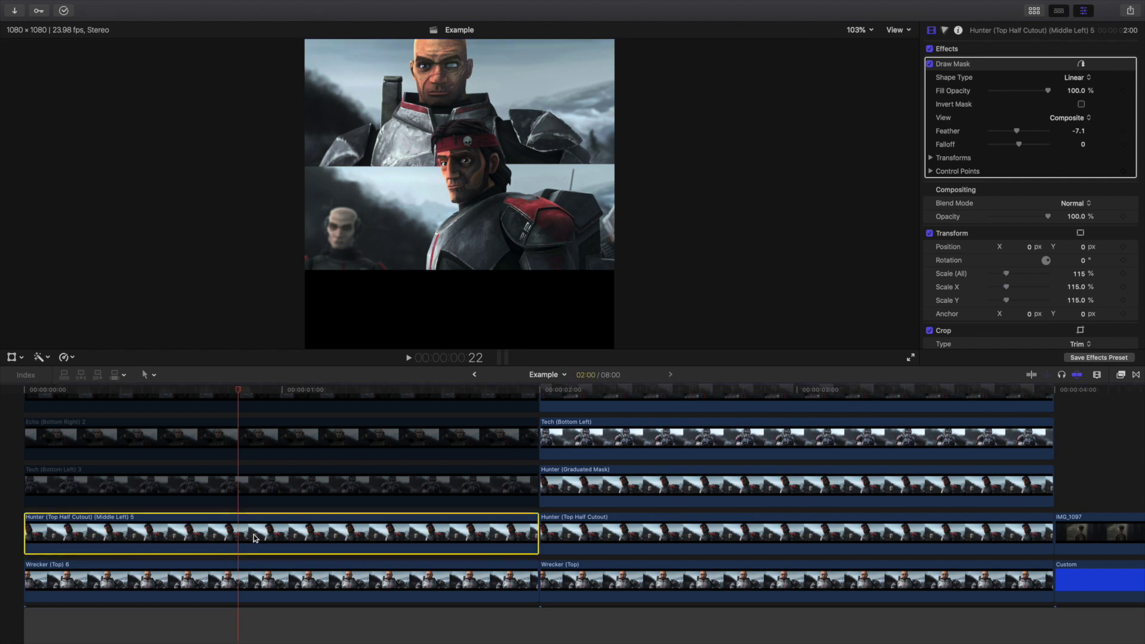
{"action": "left_click_drag", "start_coordinate": [254, 538], "coordinate": [255, 495]}
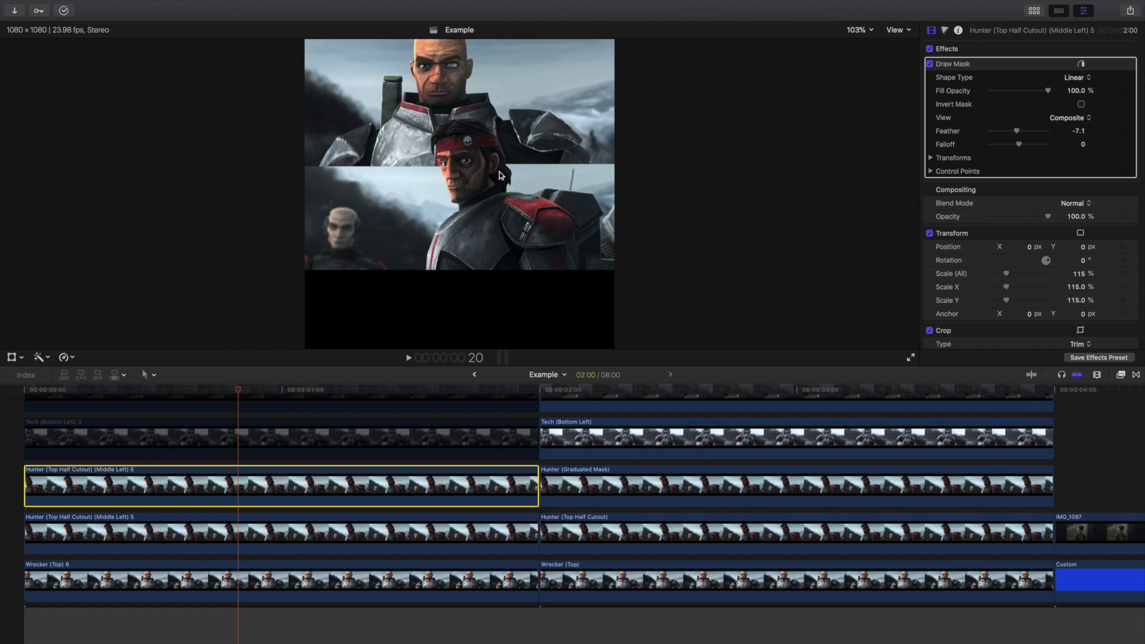
{"action": "left_click", "coordinate": [961, 71]}
{"action": "key", "text": "Delete"}
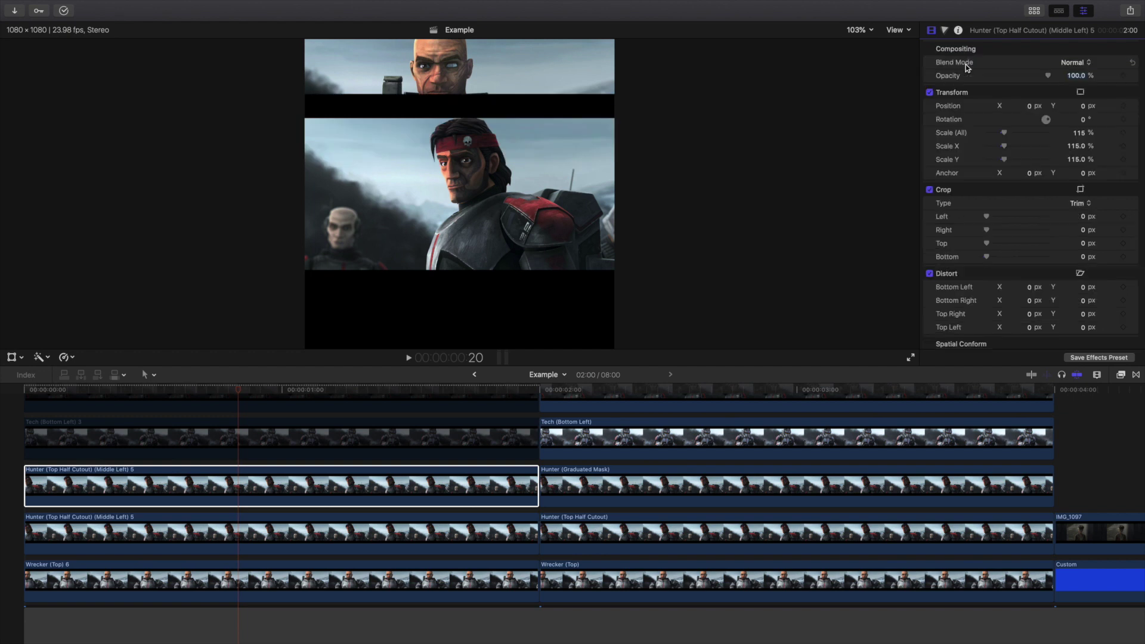
Apply a new Draw Mask to the upper Hunter copy and outline its whole picture with a closed four-point shape
{"action": "left_click", "coordinate": [1120, 376]}
{"action": "mouse_move", "coordinate": [1032, 421]}
{"action": "left_mouse_down"}
{"action": "mouse_move", "coordinate": [588, 435]}
{"action": "mouse_move", "coordinate": [460, 478]}
{"action": "left_mouse_up"}
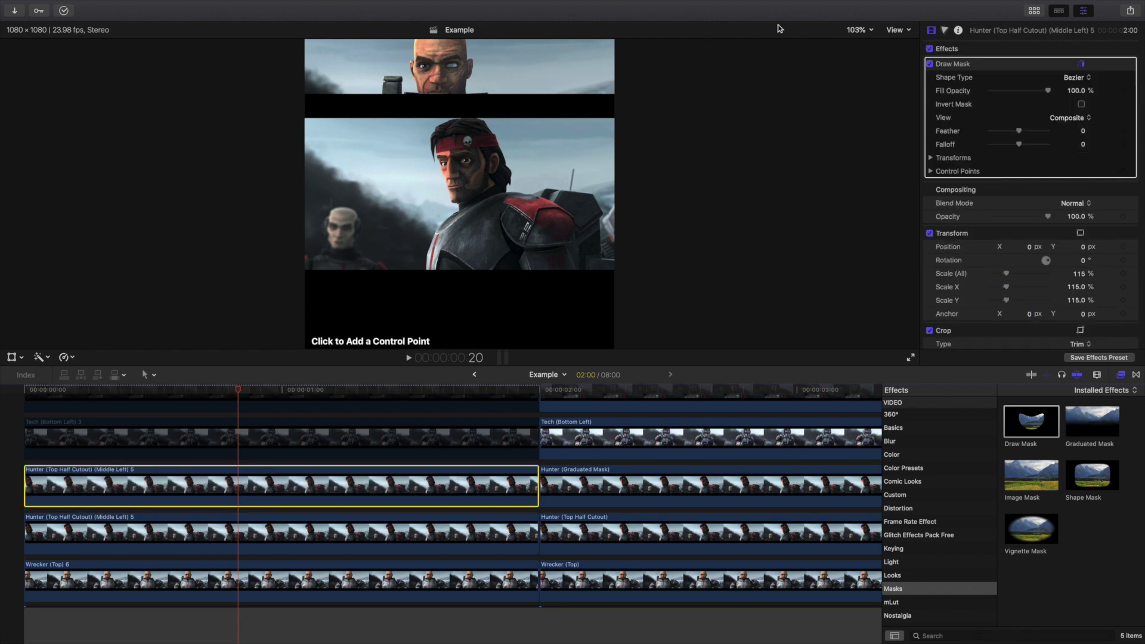
{"action": "left_click", "coordinate": [861, 32]}
{"action": "left_click", "coordinate": [864, 71]}
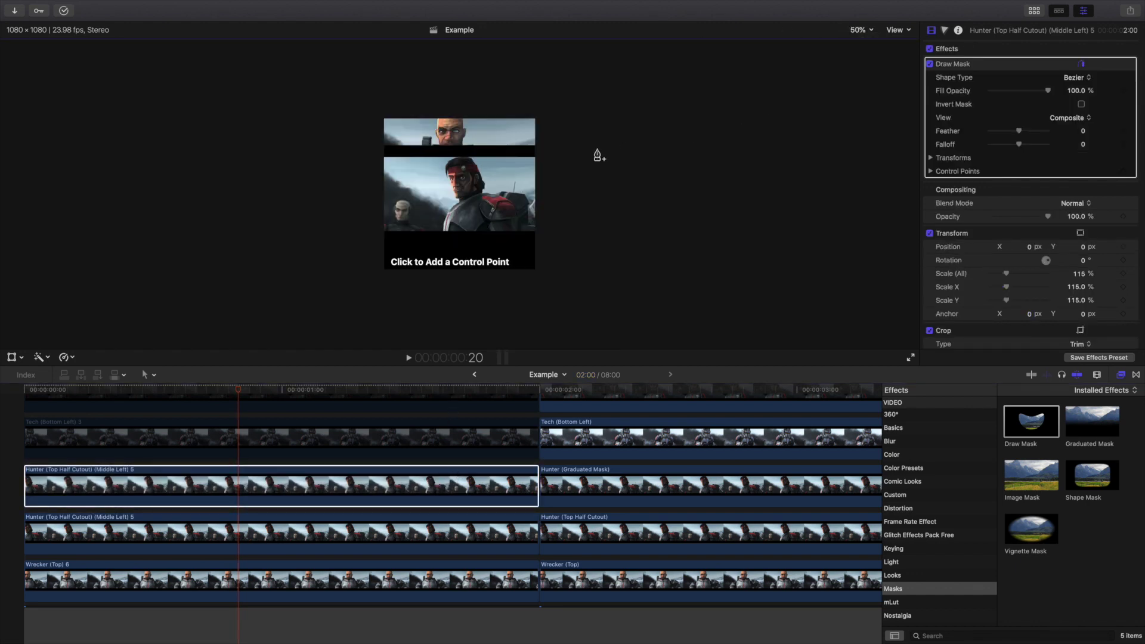
{"action": "left_click", "coordinate": [363, 141]}
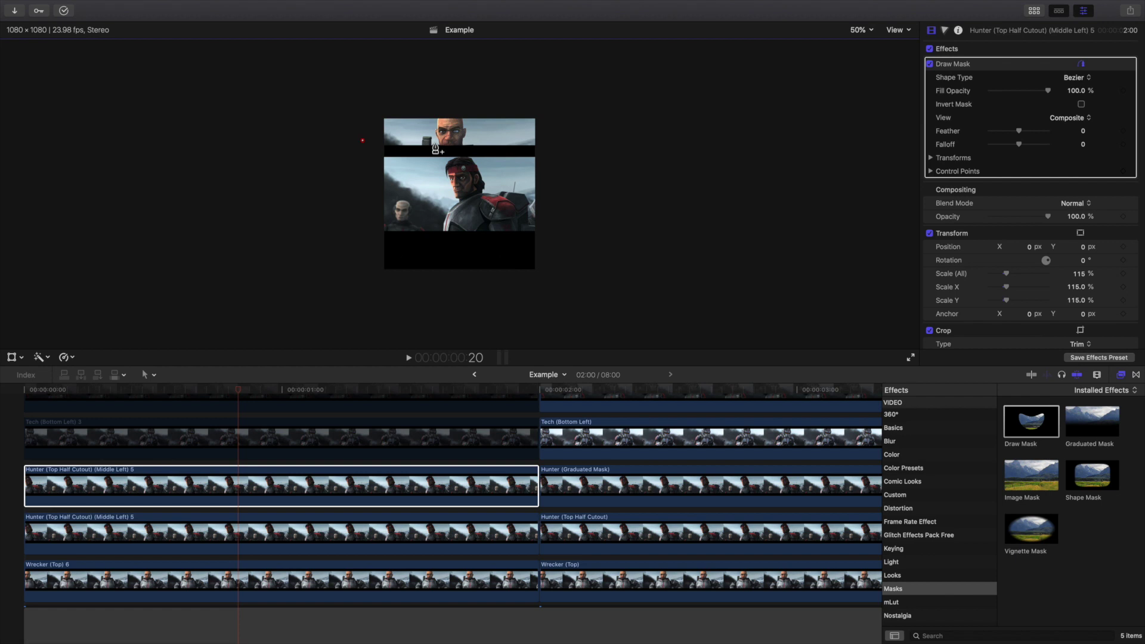
{"action": "left_click", "coordinate": [554, 141]}
{"action": "left_click", "coordinate": [555, 248]}
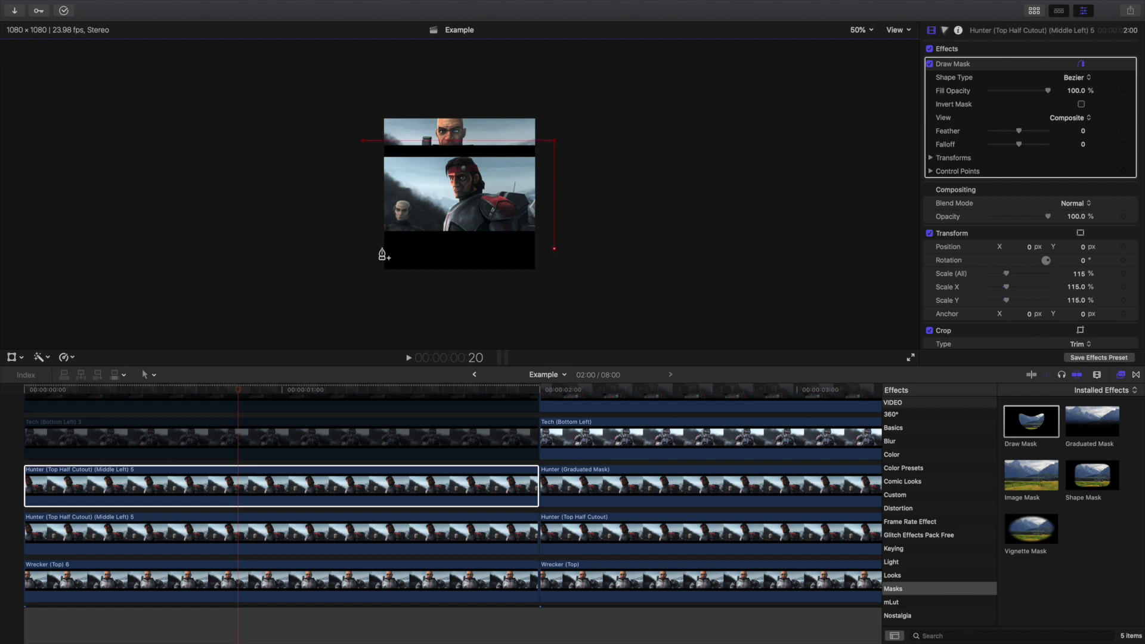
{"action": "left_click", "coordinate": [354, 249]}
{"action": "left_click", "coordinate": [362, 141]}
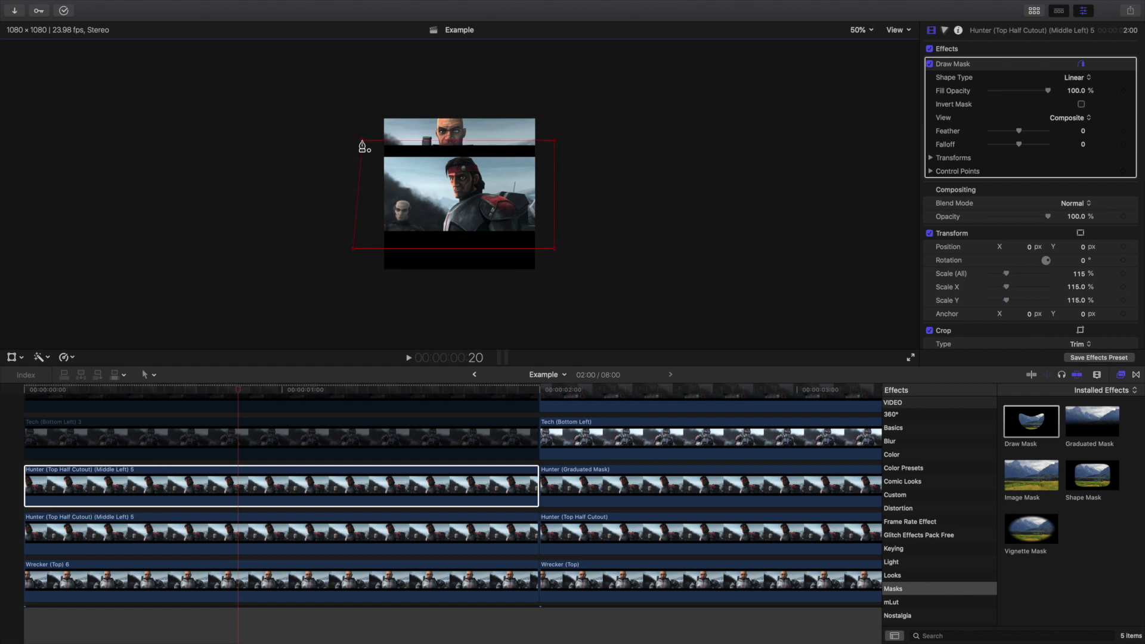
{"action": "left_click", "coordinate": [954, 232]}
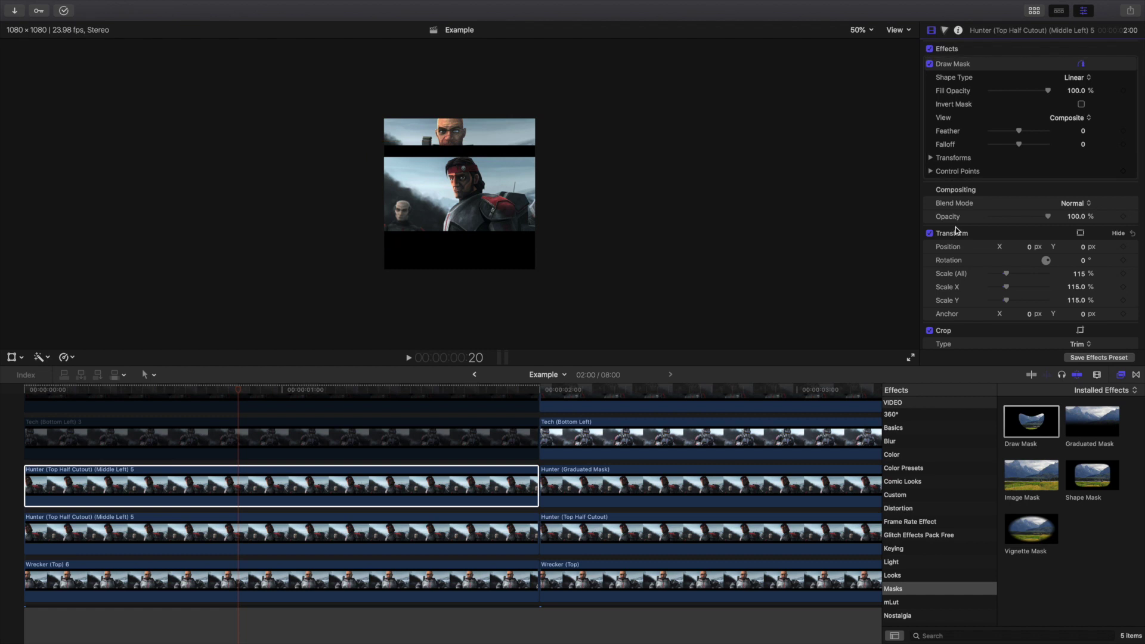
Add a Graduated Mask to the upper Hunter copy, with target Y at 0.07 and center Y at 0.21 to fade its upper edge
{"action": "left_click", "coordinate": [860, 30]}
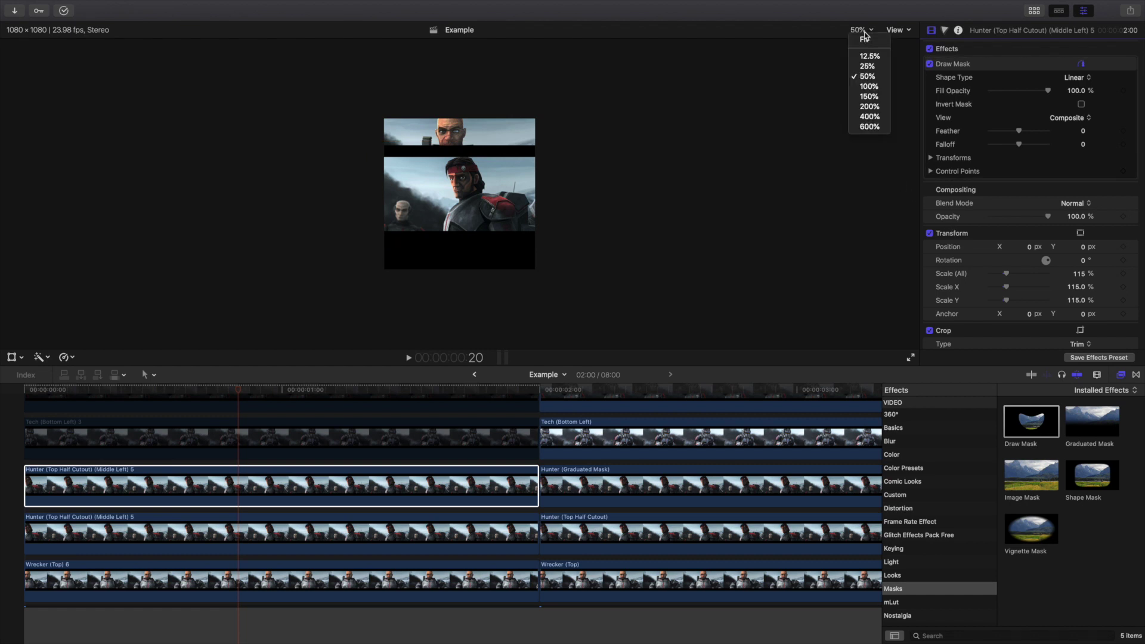
{"action": "left_click", "coordinate": [870, 106]}
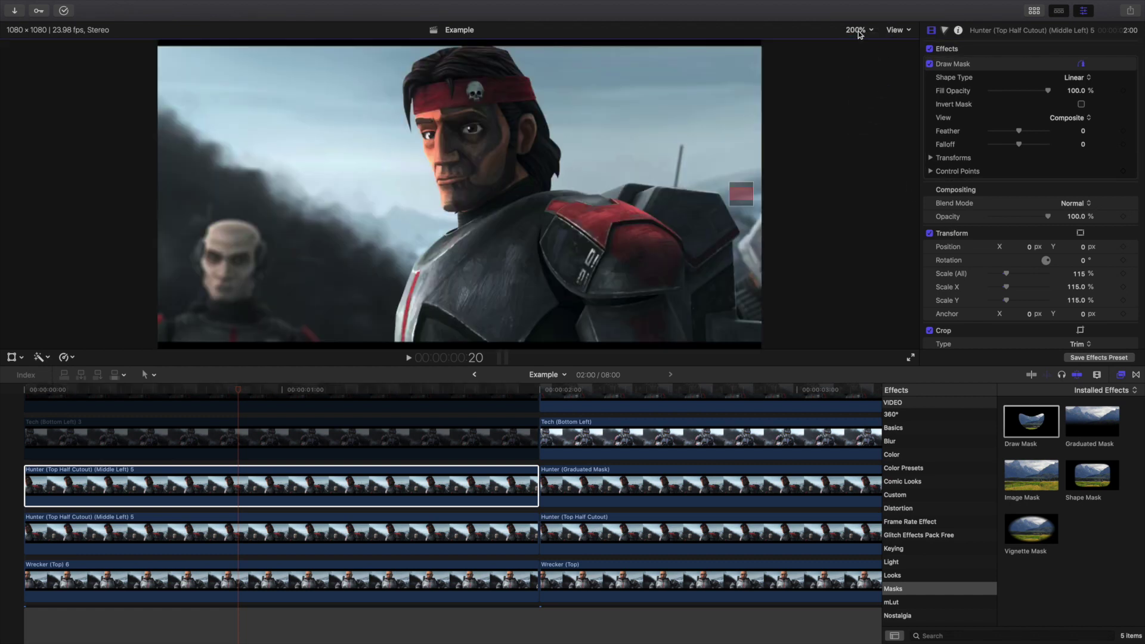
{"action": "left_click", "coordinate": [858, 29]}
{"action": "left_click", "coordinate": [859, 40]}
{"action": "left_click", "coordinate": [449, 480]}
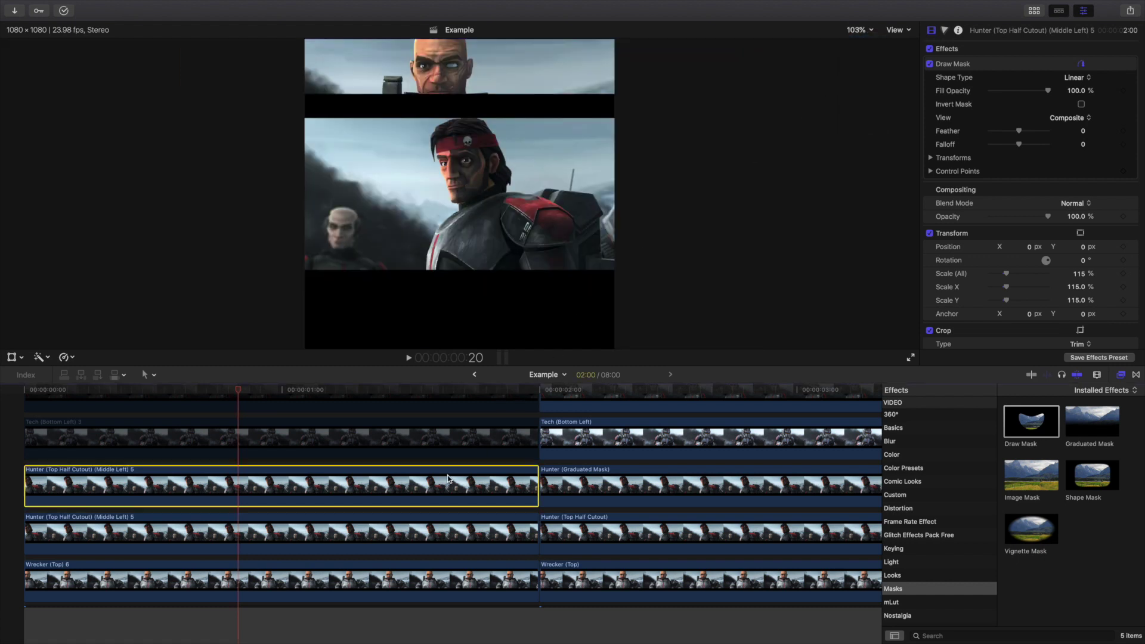
{"action": "left_click_drag", "start_coordinate": [1091, 422], "coordinate": [456, 487]}
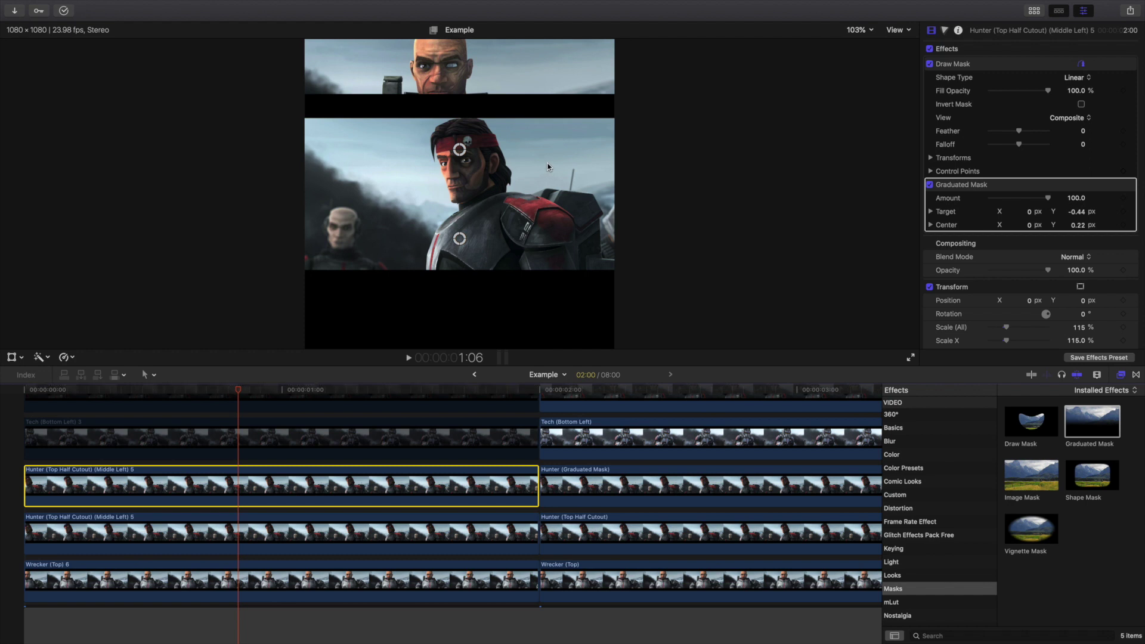
{"action": "left_click_drag", "start_coordinate": [457, 240], "coordinate": [459, 137]}
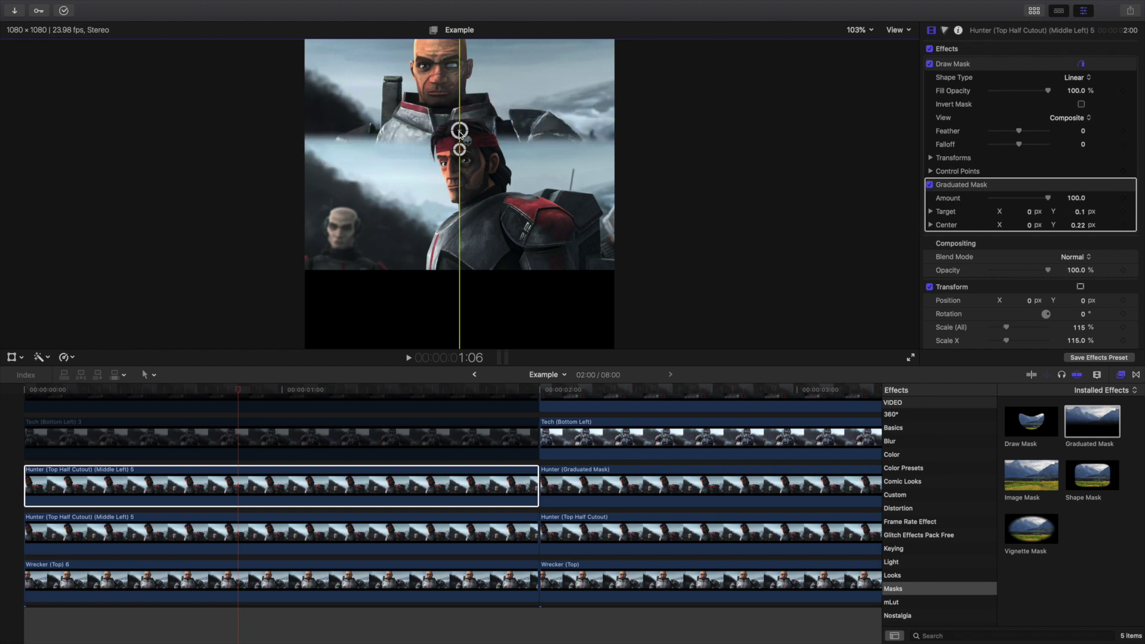
{"action": "left_click_drag", "start_coordinate": [1077, 228], "coordinate": [1079, 227]}
{"action": "left_click", "coordinate": [1024, 292]}
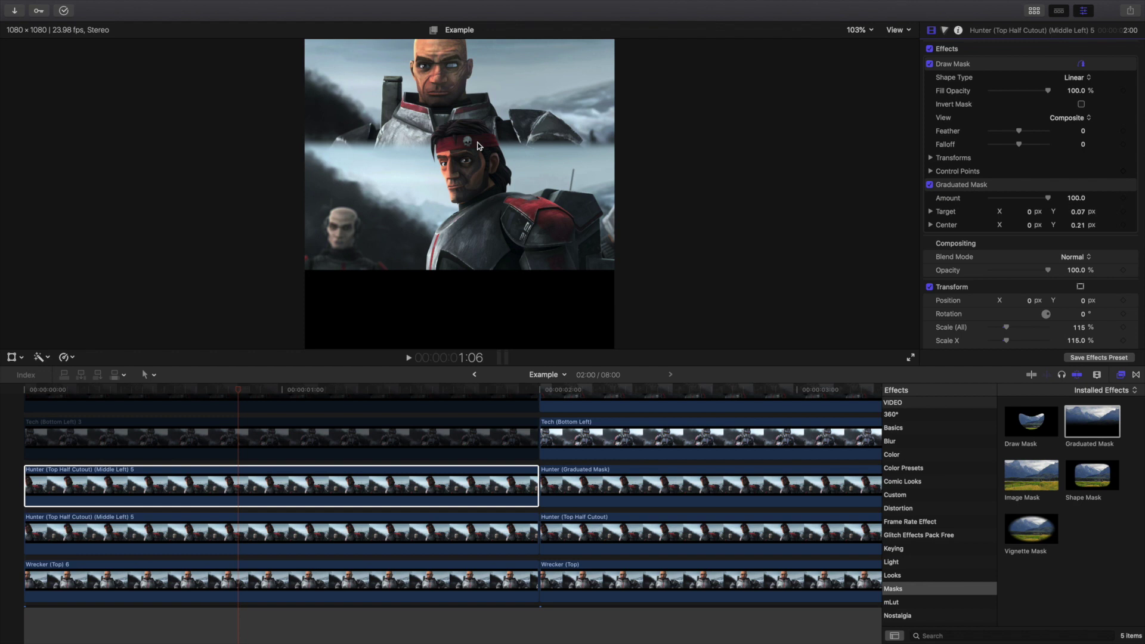
Change the Draw Mask shape type on the lower Hunter clip to B-Spline and hide the effects browser
{"action": "left_click", "coordinate": [235, 526]}
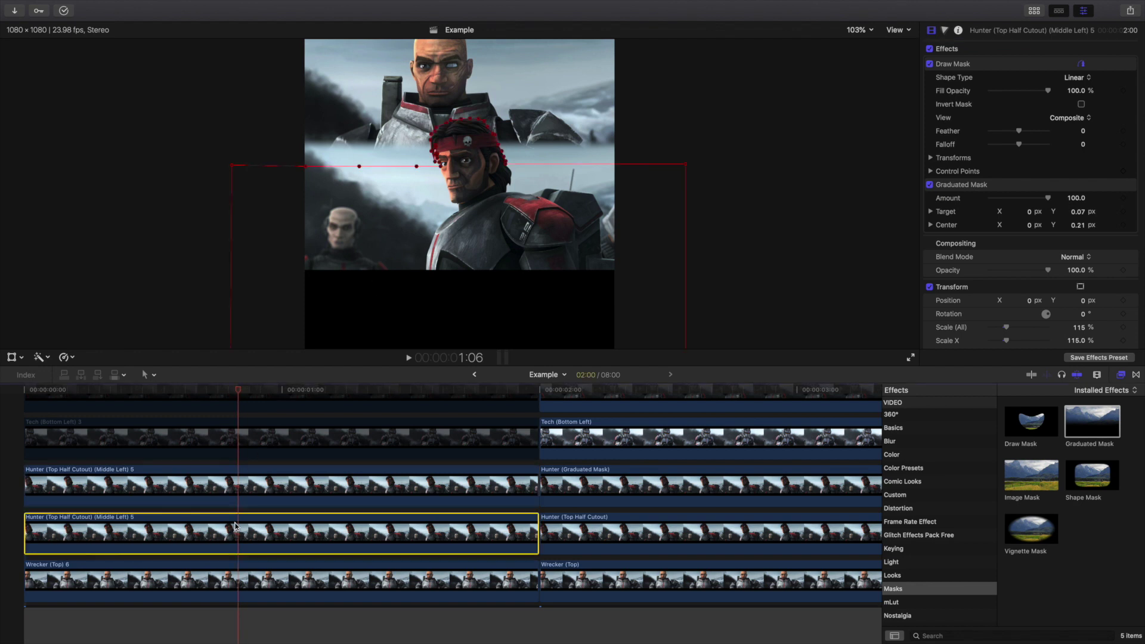
{"action": "left_click", "coordinate": [1081, 65]}
{"action": "left_click", "coordinate": [1077, 78]}
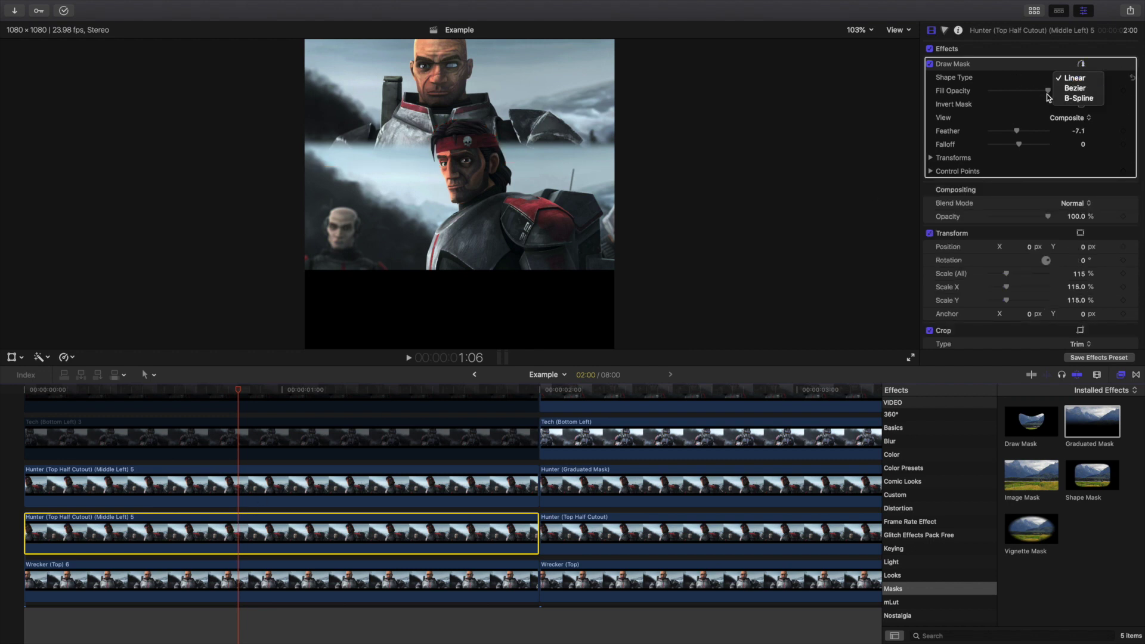
{"action": "left_click", "coordinate": [1065, 98]}
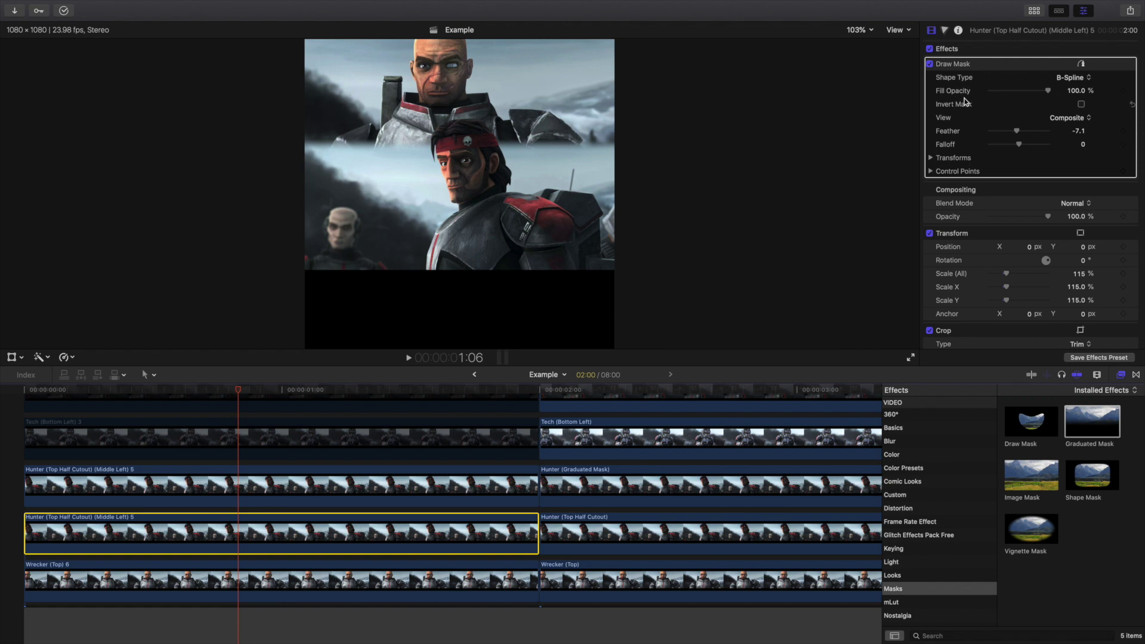
{"action": "left_click", "coordinate": [1121, 376]}
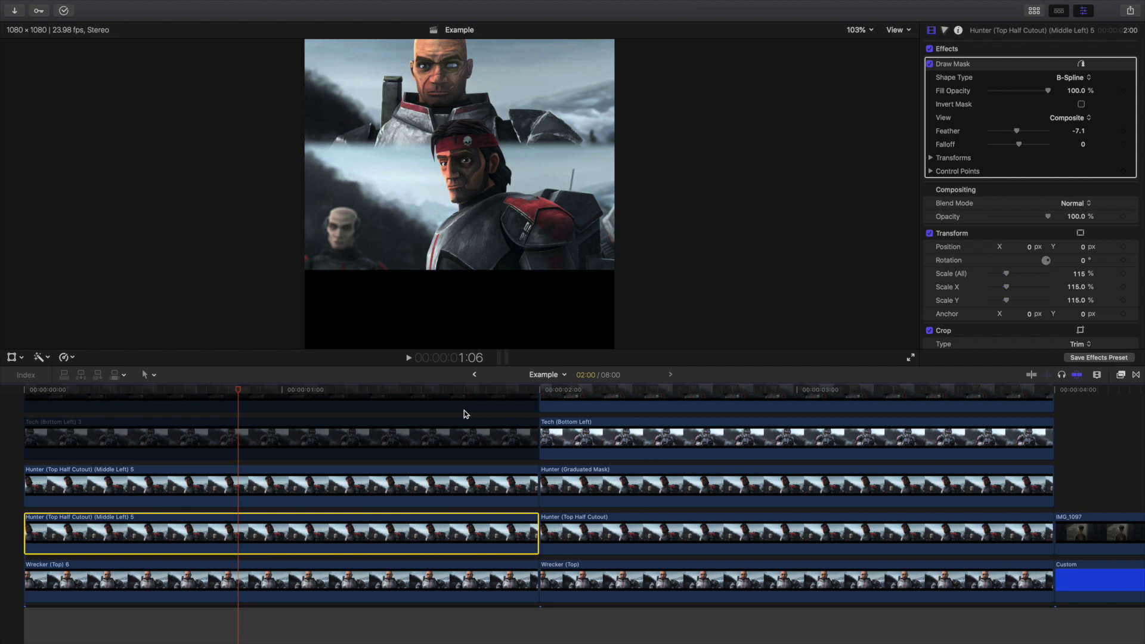
Shift both Hunter clips together to an X position of -365.3 px
{"action": "left_click", "coordinate": [335, 486], "text": "super"}
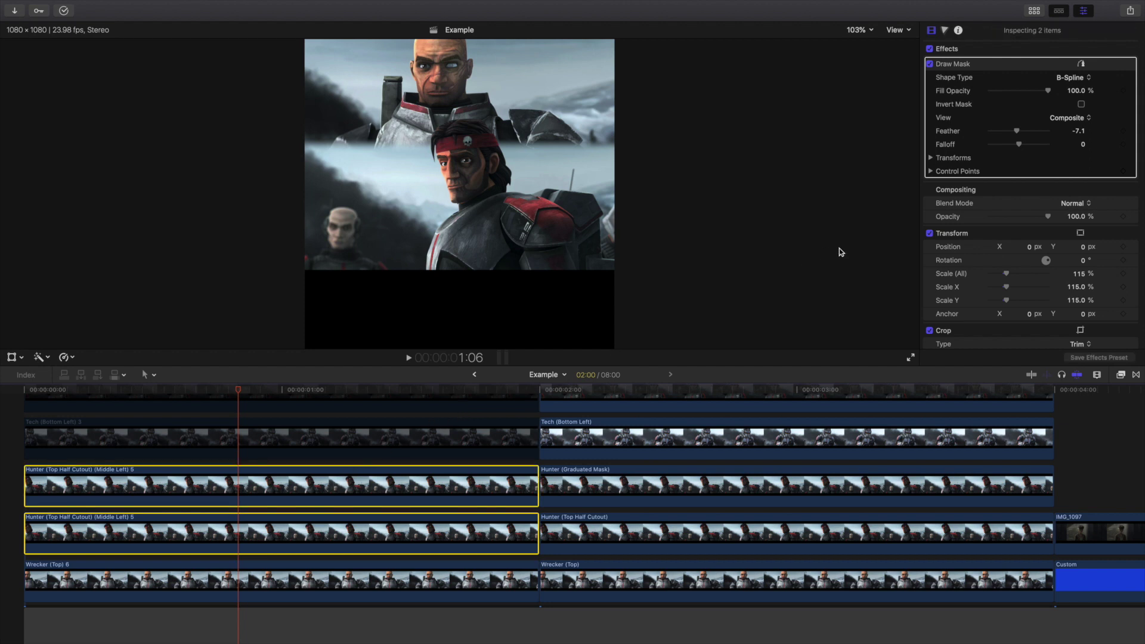
{"action": "left_click_drag", "start_coordinate": [1029, 249], "coordinate": [1029, 247]}
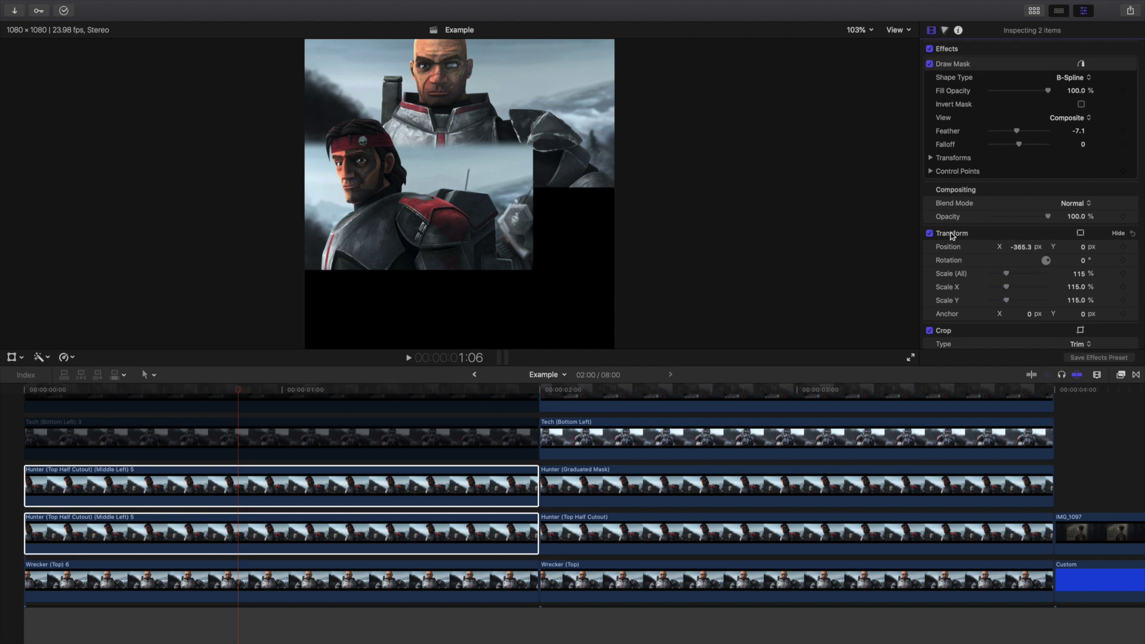
Enable the disabled Tech (Bottom Left) 3 clip above the Hunter clips
{"action": "scroll", "coordinate": [260, 439], "scroll_direction": "up", "scroll_amount": 5}
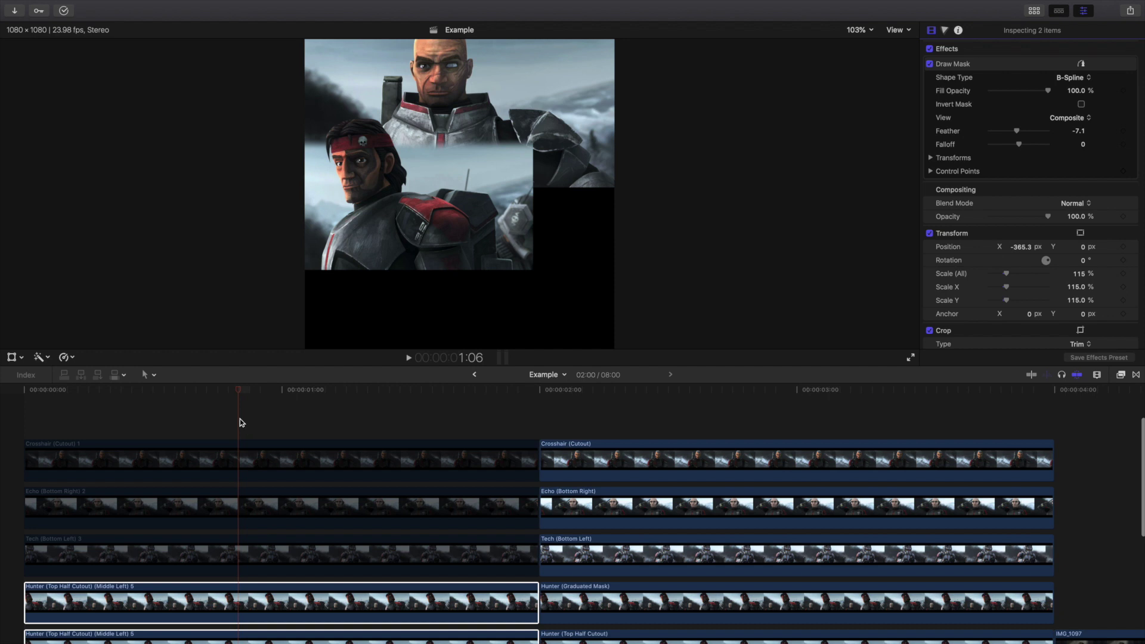
{"action": "left_click", "coordinate": [242, 423]}
{"action": "left_click", "coordinate": [296, 455]}
{"action": "scroll", "coordinate": [297, 455], "scroll_direction": "down", "scroll_amount": 3}
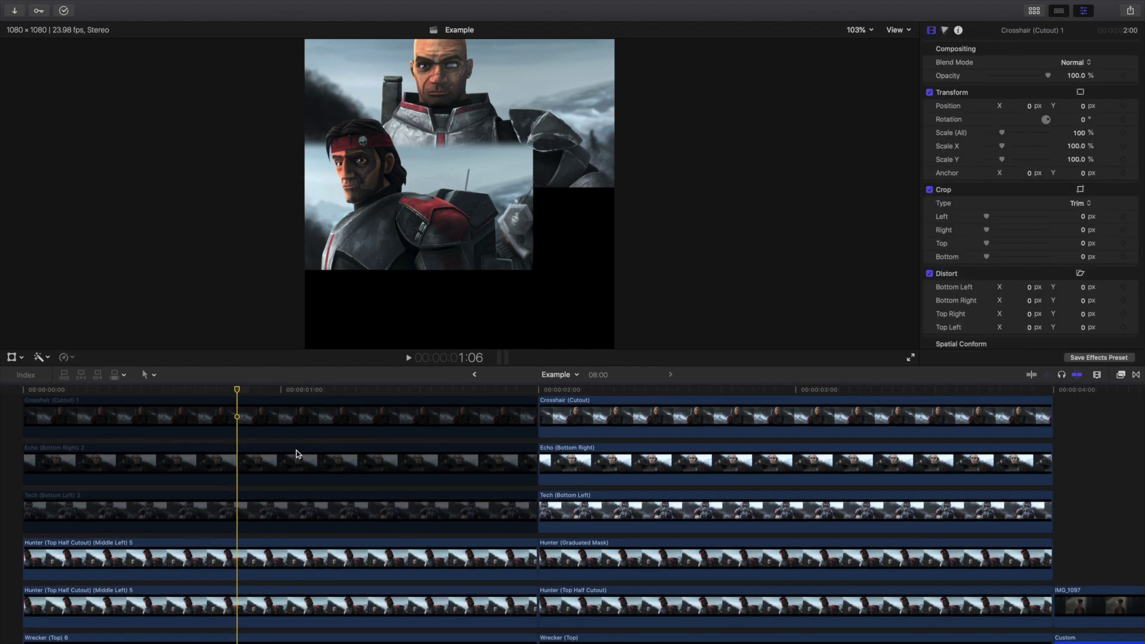
{"action": "left_click", "coordinate": [225, 511]}
{"action": "key", "text": "v"}
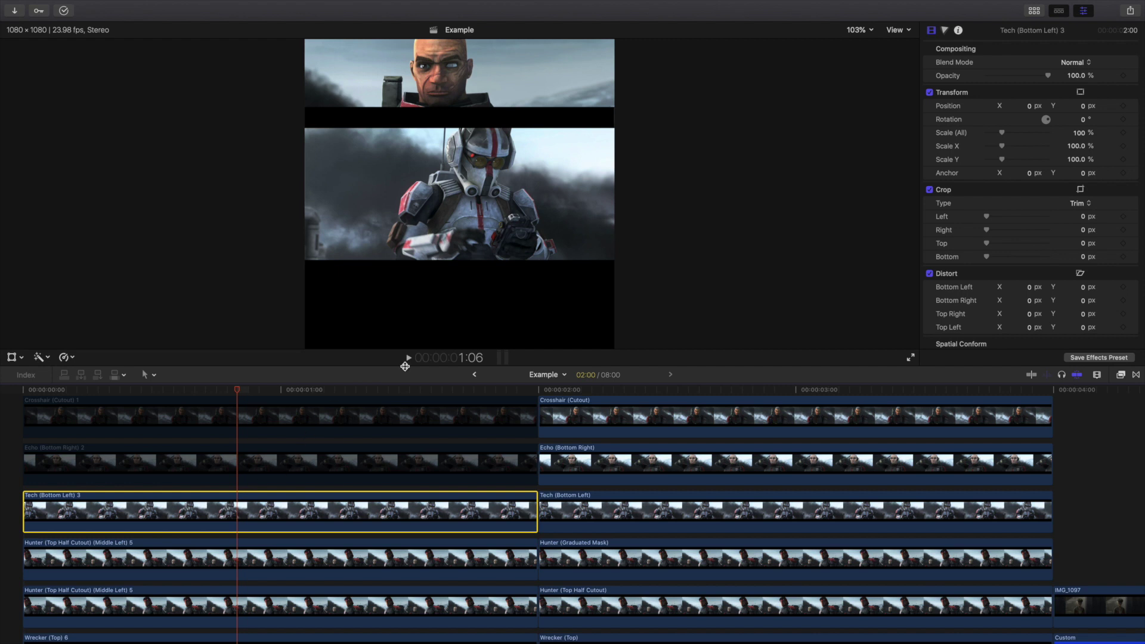
Crop 246 px off the top of the Tech clip and position it at X -429.6 px, Y -389.2 px
{"action": "left_click_drag", "start_coordinate": [988, 243], "coordinate": [995, 244]}
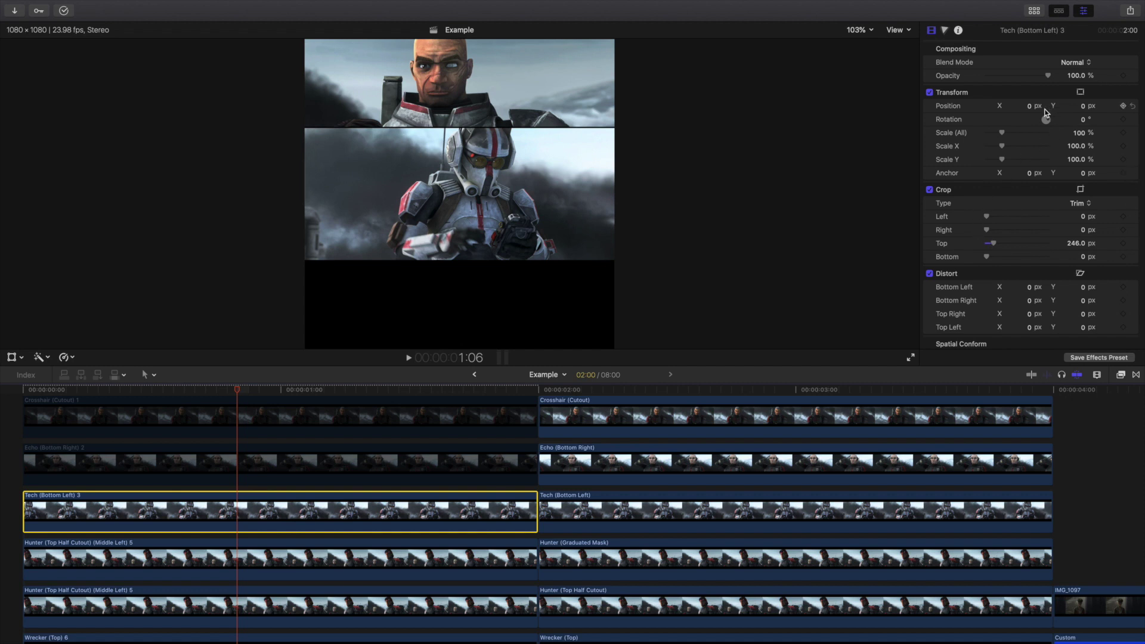
{"action": "left_click_drag", "start_coordinate": [1029, 109], "coordinate": [1082, 123]}
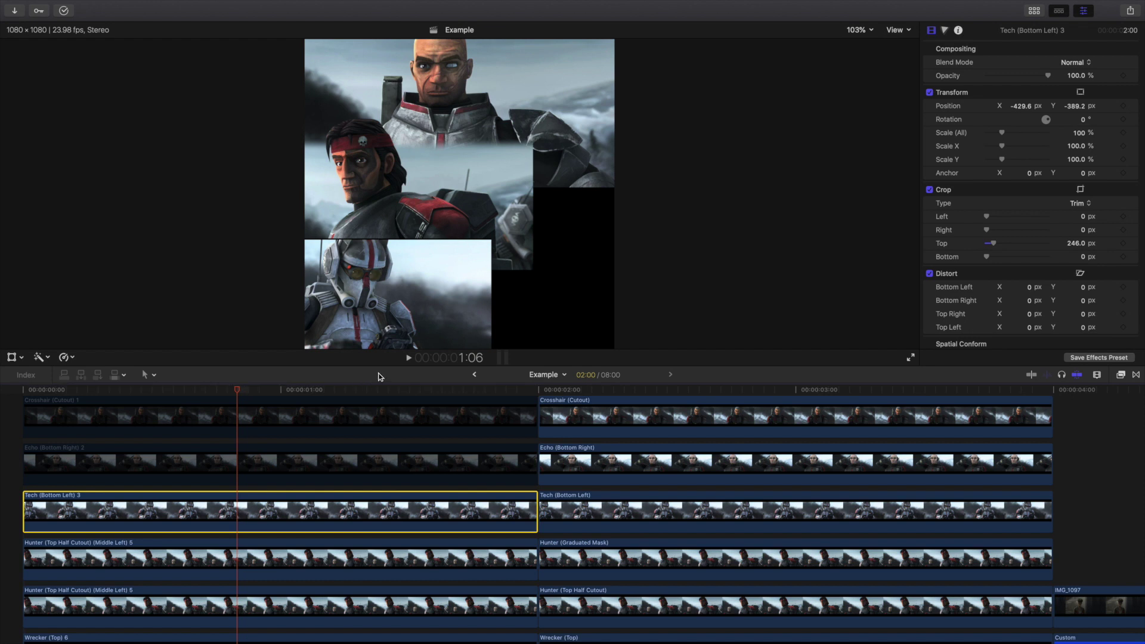
Add a Graduated Mask to the Tech clip with target Y at 0.07 and its center at X 0.44, Y 0.27
{"action": "left_click", "coordinate": [1121, 374]}
{"action": "left_click_drag", "start_coordinate": [1092, 422], "coordinate": [470, 500]}
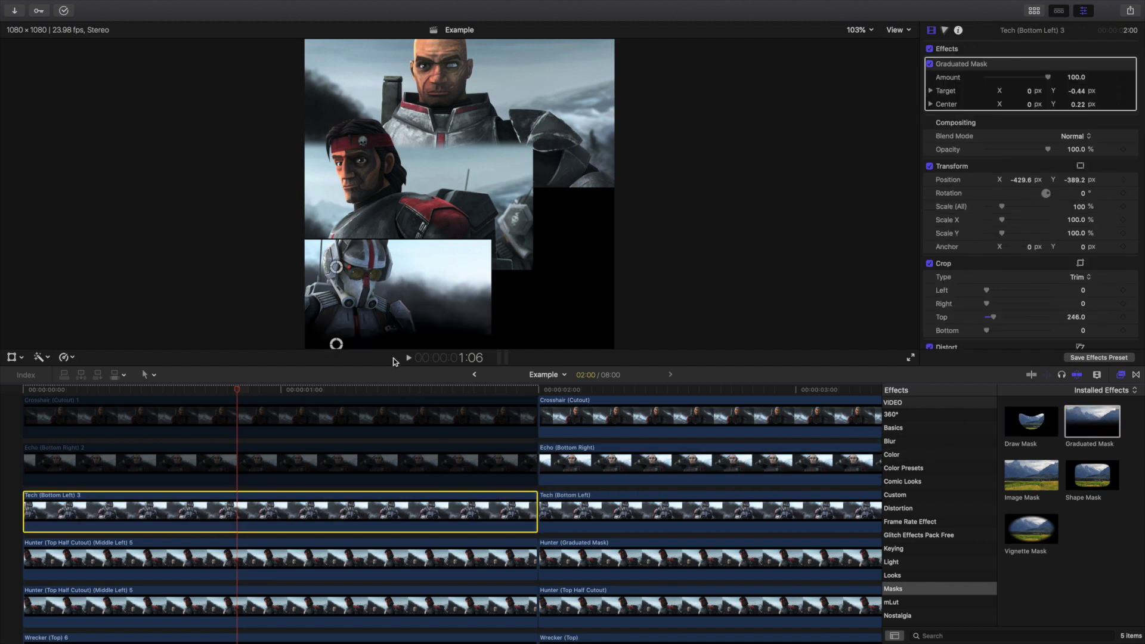
{"action": "left_click_drag", "start_coordinate": [332, 261], "coordinate": [466, 254]}
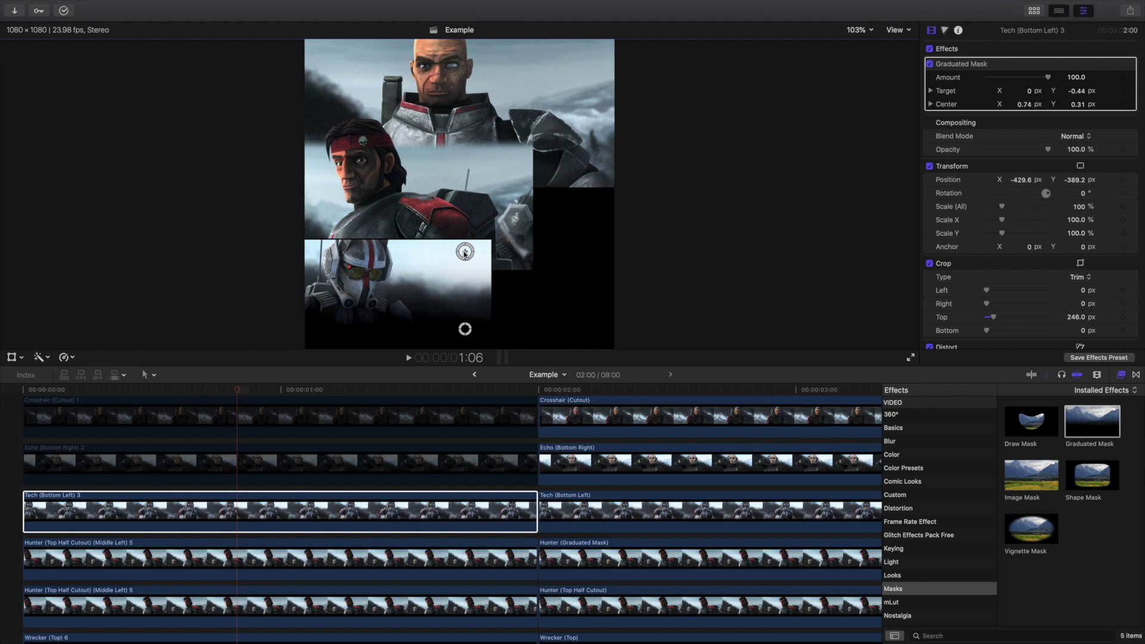
{"action": "left_click_drag", "start_coordinate": [454, 326], "coordinate": [459, 239]}
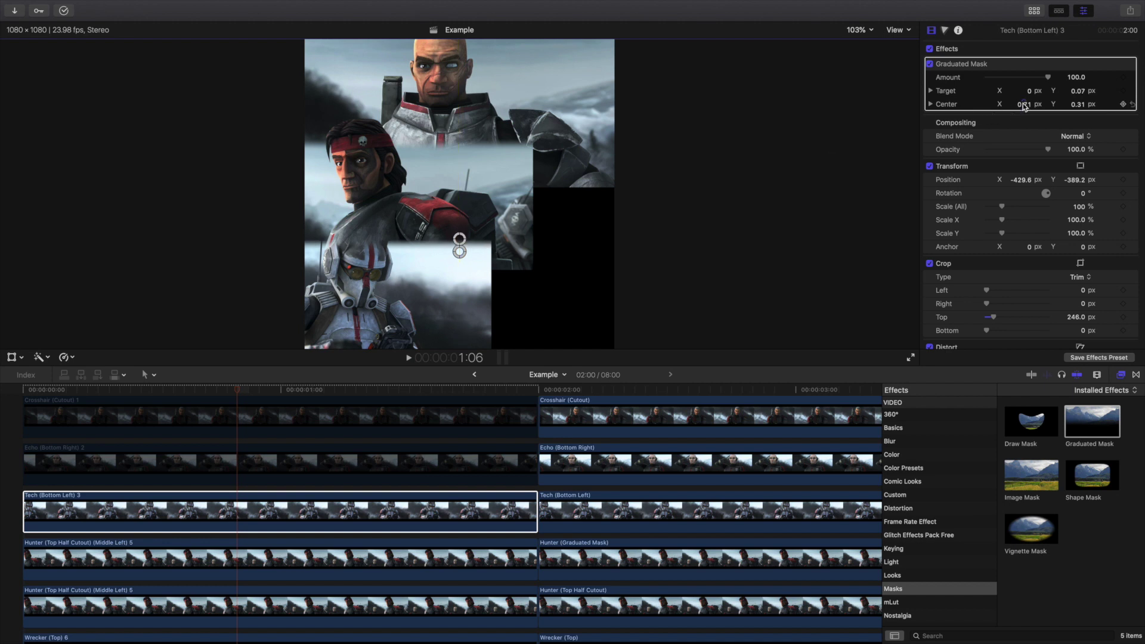
{"action": "left_click_drag", "start_coordinate": [1025, 105], "coordinate": [1008, 105]}
{"action": "left_click_drag", "start_coordinate": [1079, 105], "coordinate": [1078, 105]}
{"action": "left_click", "coordinate": [1022, 168]}
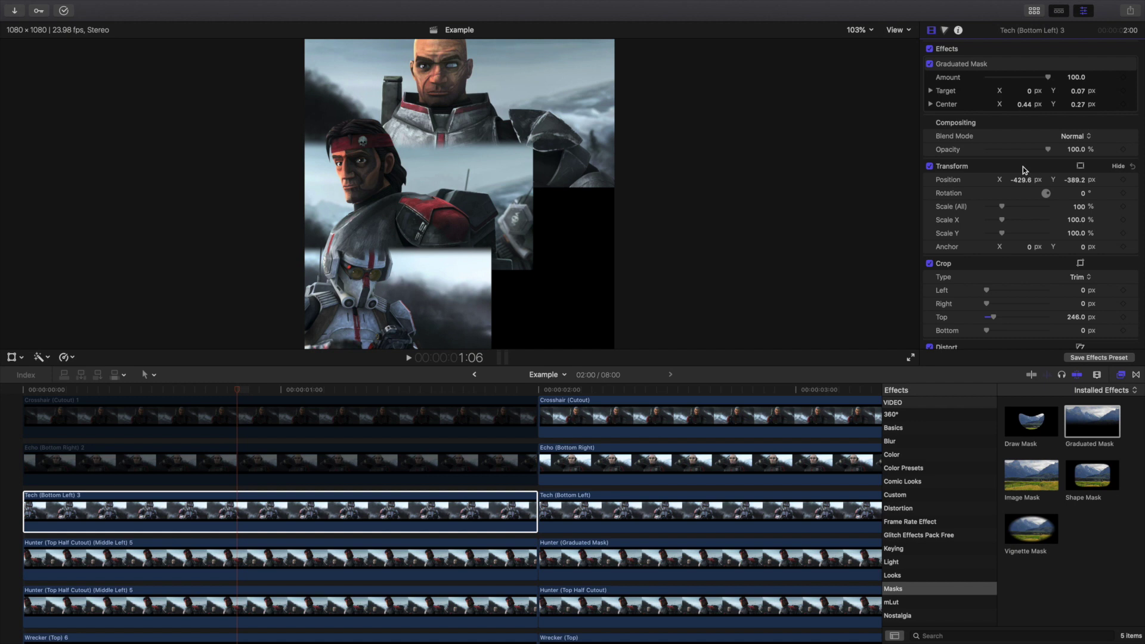
Enable the disabled Echo (Bottom Right) 2 clip and crop 278 px off its top
{"action": "left_click", "coordinate": [266, 455]}
{"action": "key", "text": "v"}
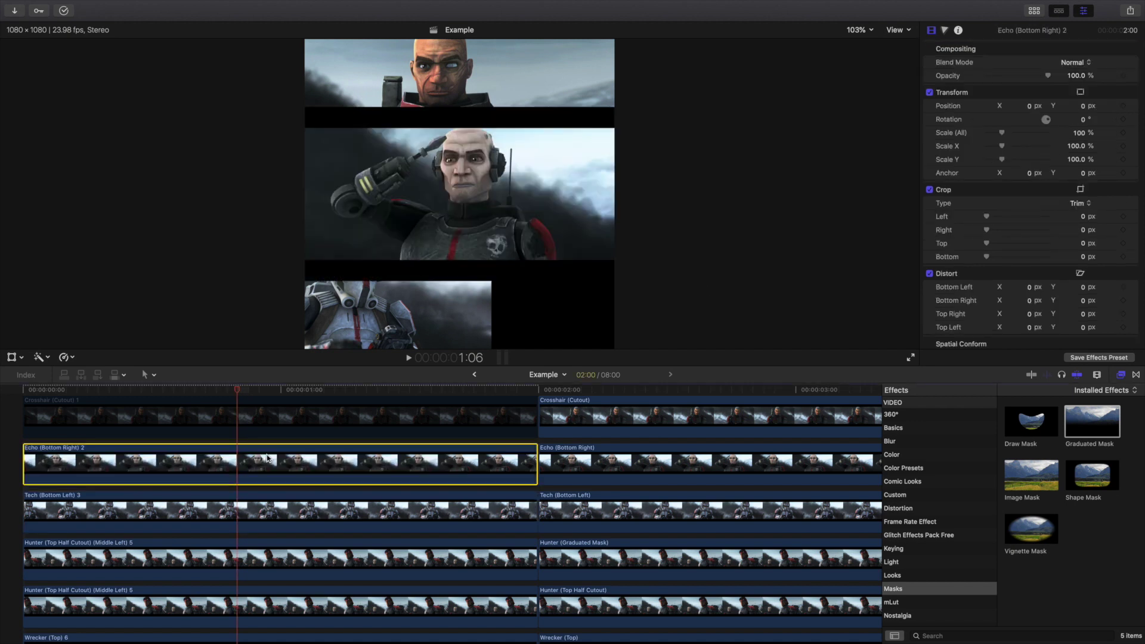
{"action": "left_click_drag", "start_coordinate": [987, 243], "coordinate": [995, 245]}
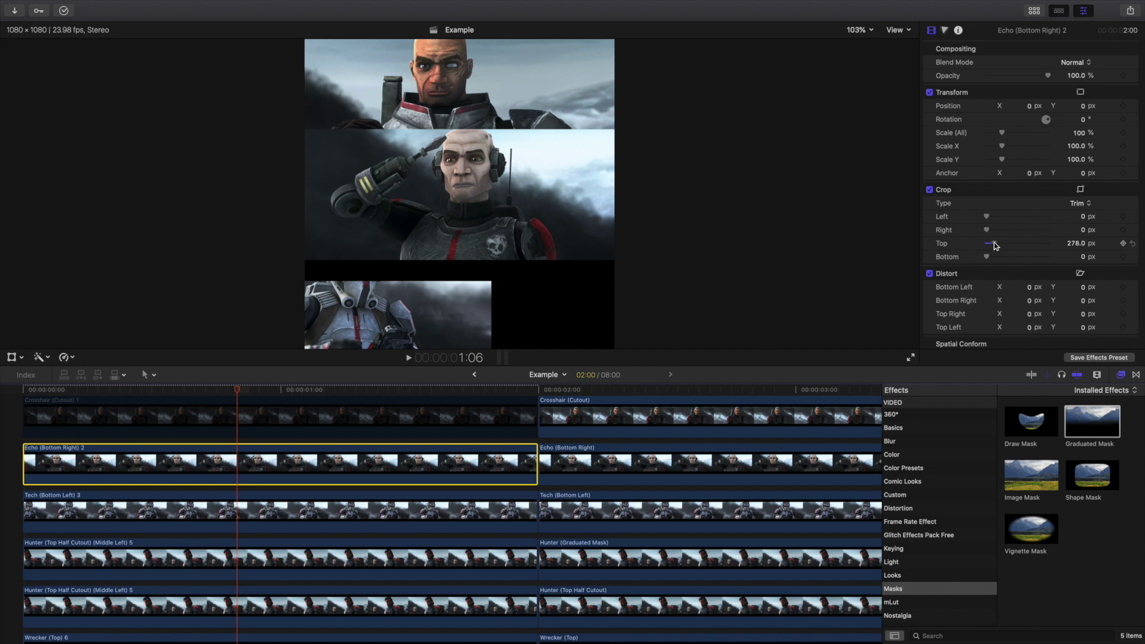
Scale the Echo clip to 151% and position it at X 329 px, Y -218 px
{"action": "left_click_drag", "start_coordinate": [1031, 106], "coordinate": [1131, 107]}
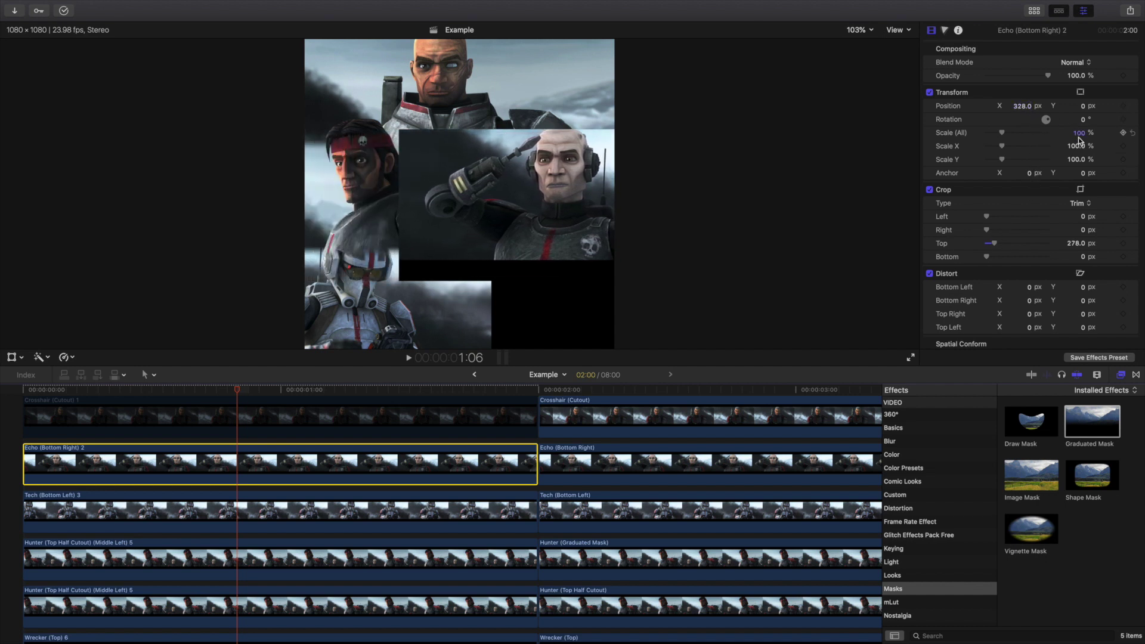
{"action": "mouse_move", "coordinate": [1079, 132]}
{"action": "left_mouse_down"}
{"action": "mouse_move", "coordinate": [1103, 132]}
{"action": "mouse_move", "coordinate": [1074, 106]}
{"action": "mouse_move", "coordinate": [1044, 106]}
{"action": "mouse_move", "coordinate": [1084, 106]}
{"action": "mouse_move", "coordinate": [1089, 135]}
{"action": "left_mouse_up"}
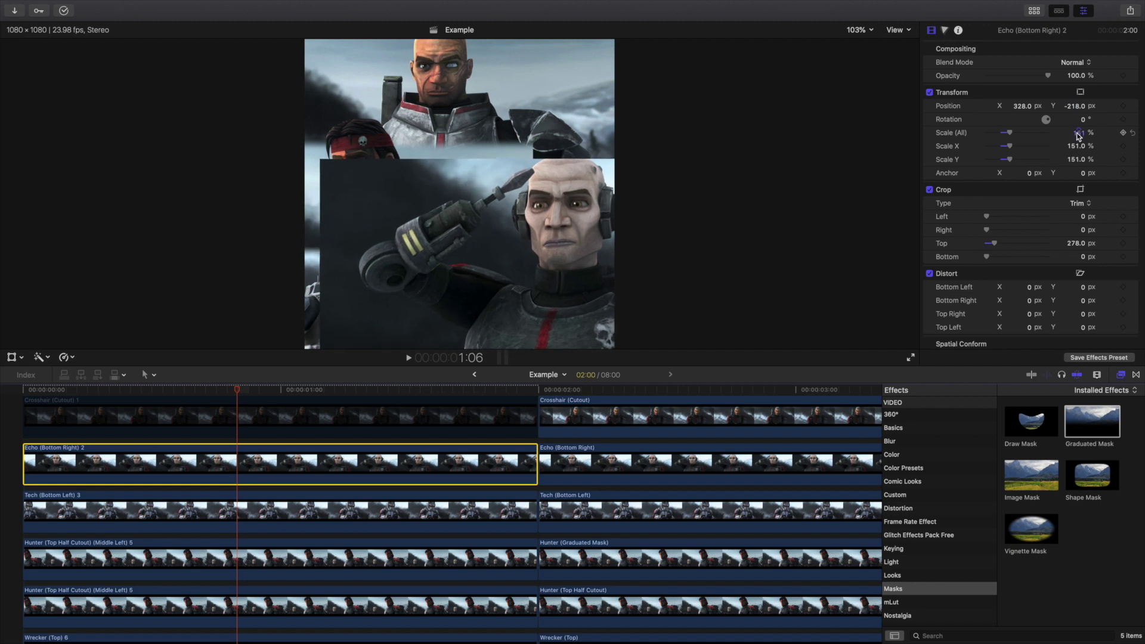
{"action": "left_click_drag", "start_coordinate": [1021, 106], "coordinate": [1024, 107]}
Add a Graduated Mask to the Echo clip with target Y 0.05 and center X -0.15, Y 0.3, and crop 1386 px off its left side
{"action": "left_click_drag", "start_coordinate": [1068, 422], "coordinate": [480, 460]}
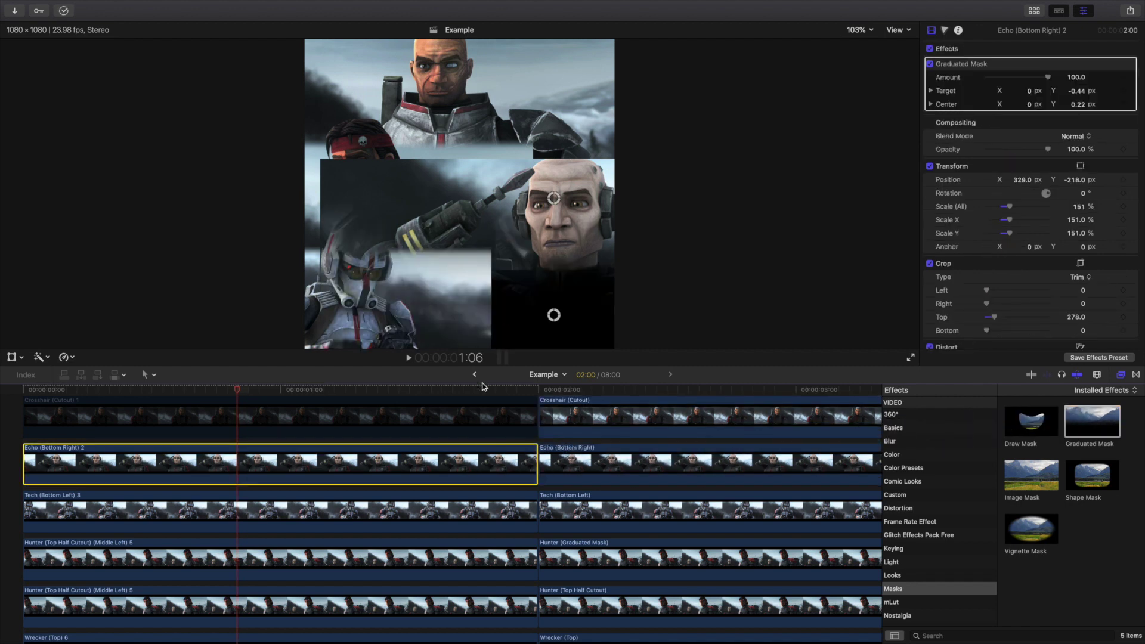
{"action": "left_click_drag", "start_coordinate": [545, 198], "coordinate": [451, 194]}
{"action": "left_click_drag", "start_coordinate": [460, 314], "coordinate": [460, 182]}
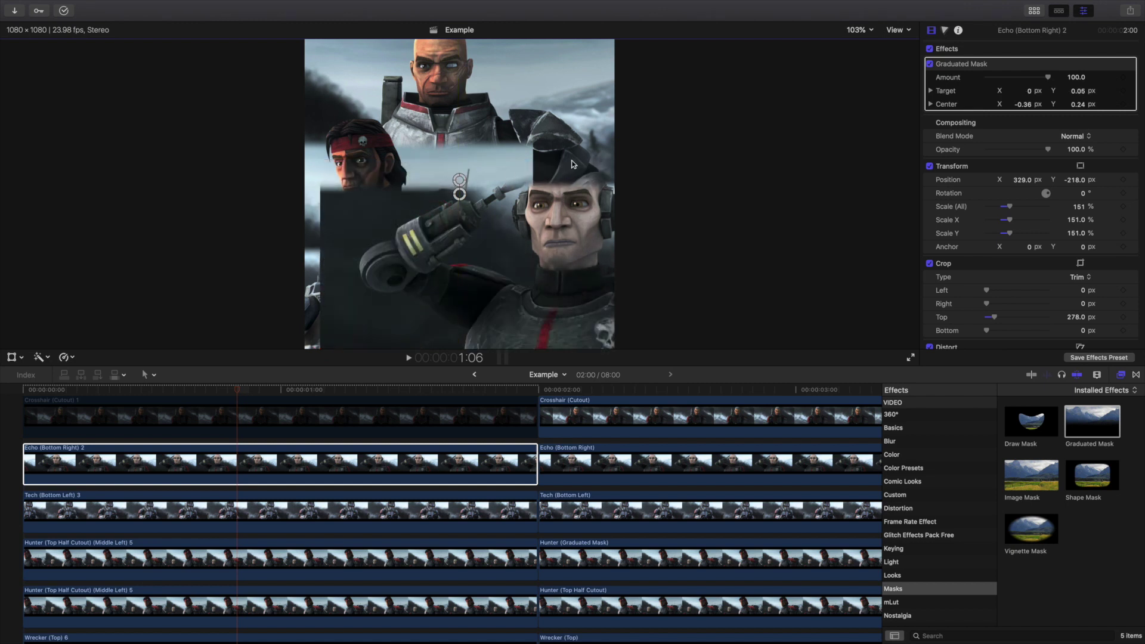
{"action": "left_click_drag", "start_coordinate": [1021, 104], "coordinate": [1078, 106]}
{"action": "left_click", "coordinate": [995, 173]}
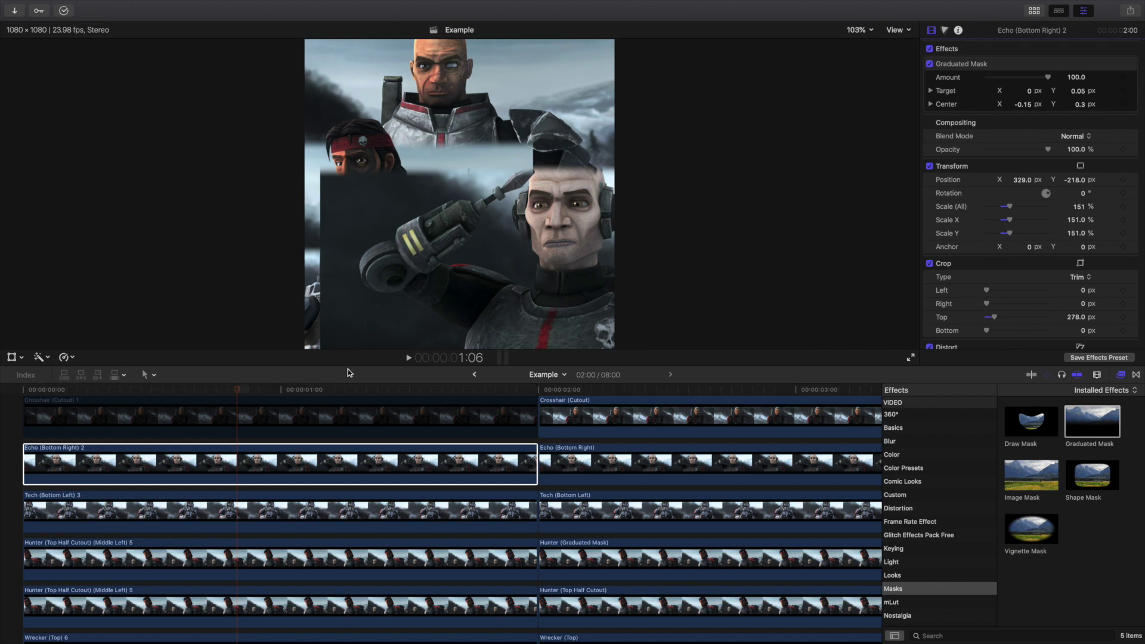
{"action": "left_click", "coordinate": [345, 449]}
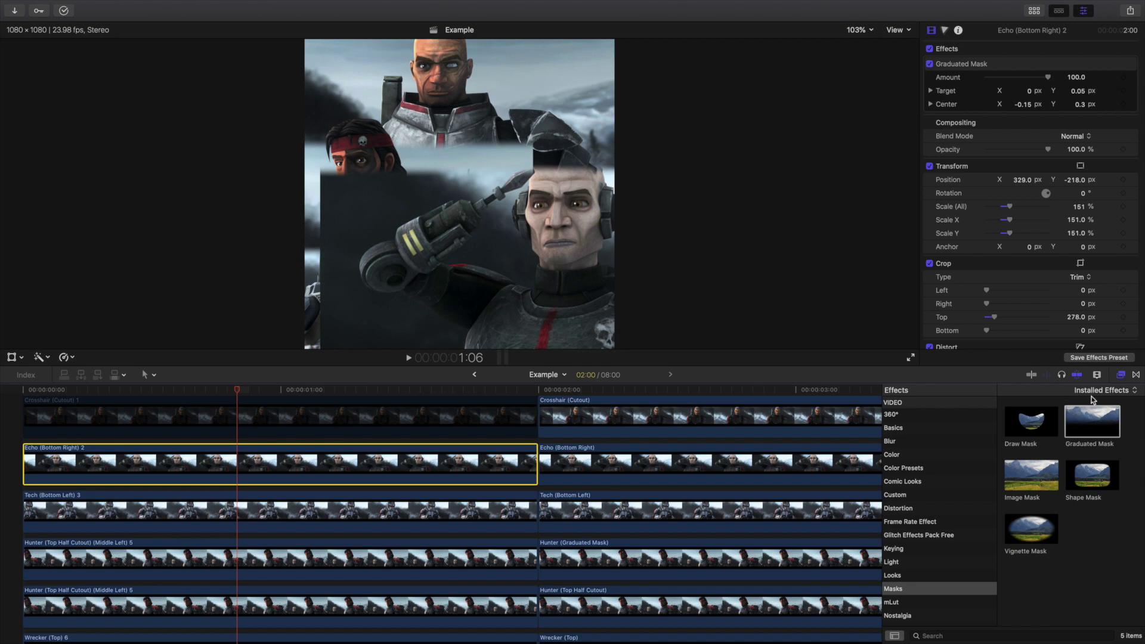
{"action": "left_click_drag", "start_coordinate": [987, 291], "coordinate": [1007, 293]}
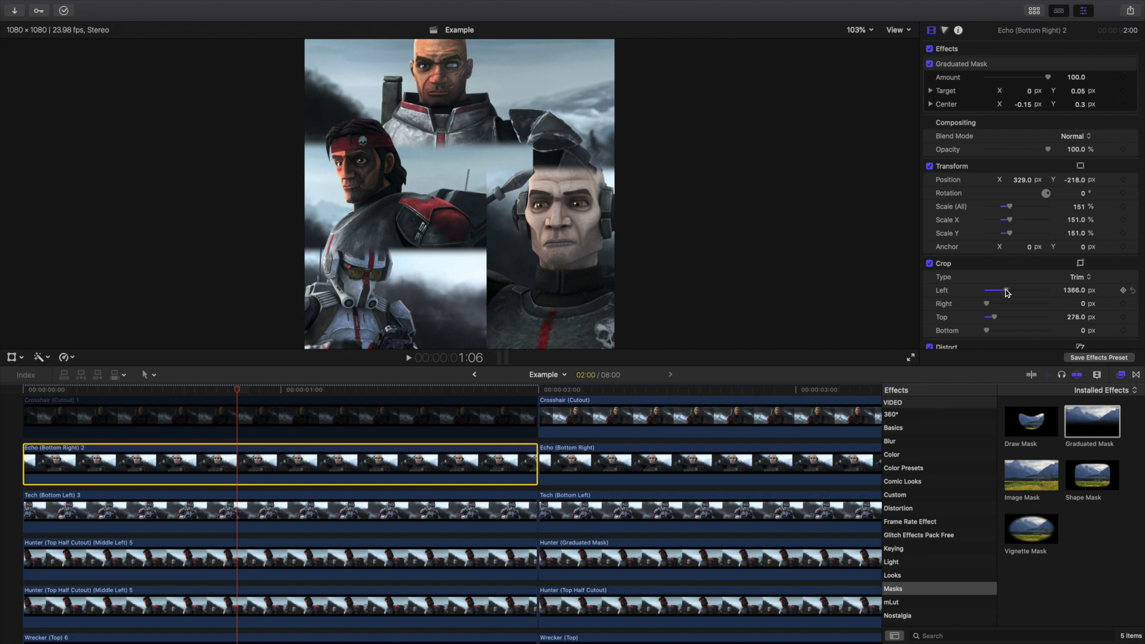
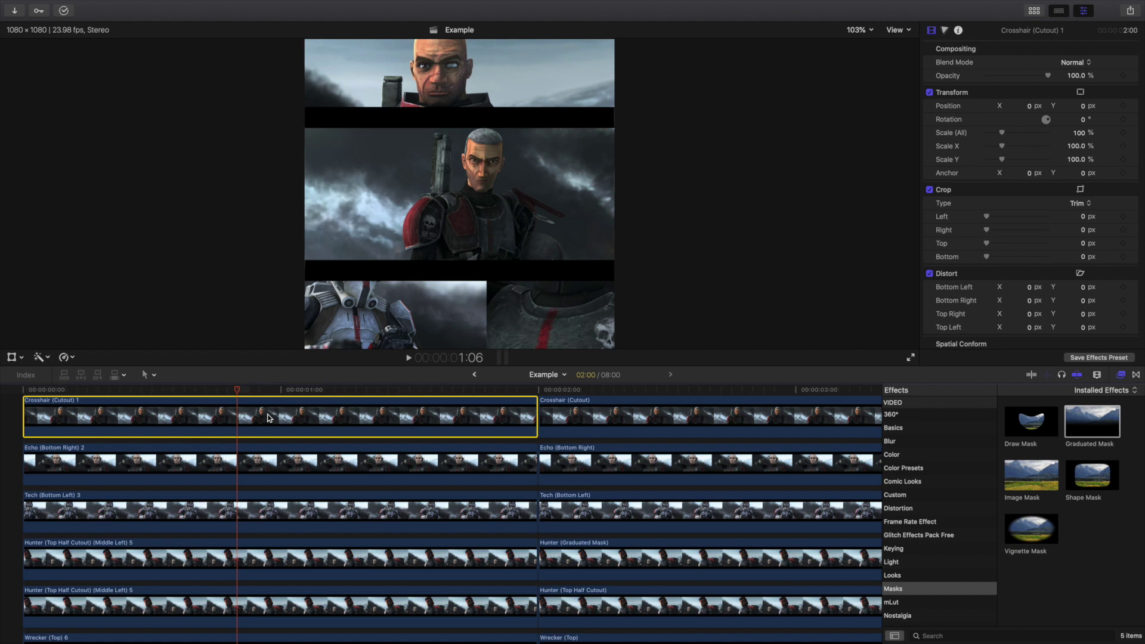
Crop 229 px off the top of the Crosshair (Cutout) 1 clip, scaled to 164% and positioned at X -80.2 px, Y -167.3 px
{"action": "left_click", "coordinate": [1122, 378]}
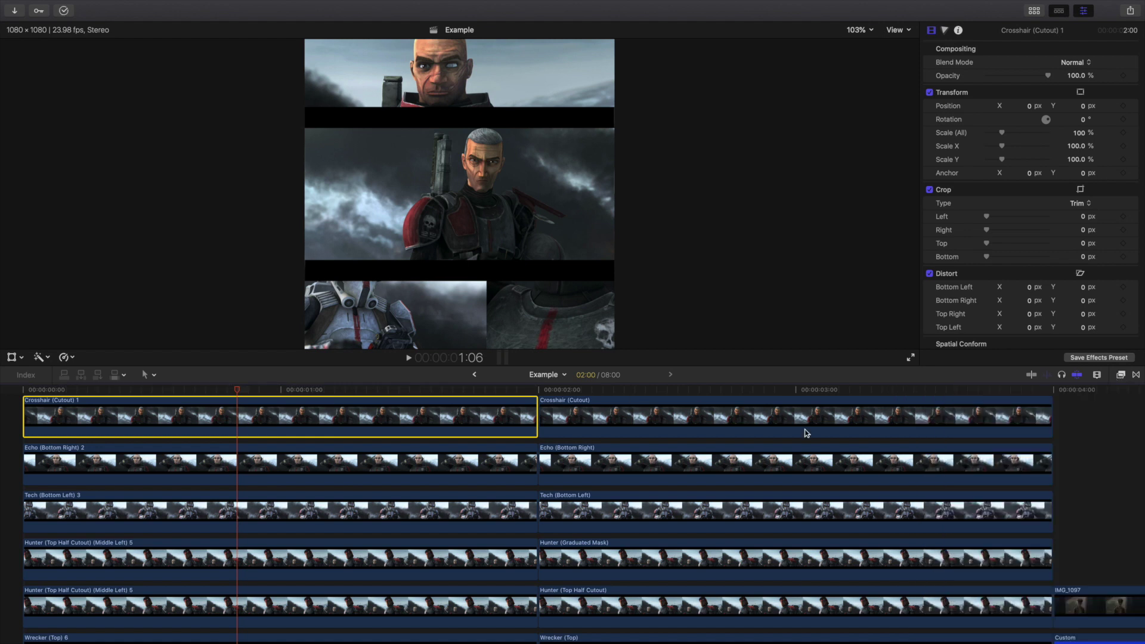
{"action": "left_click_drag", "start_coordinate": [987, 243], "coordinate": [994, 244]}
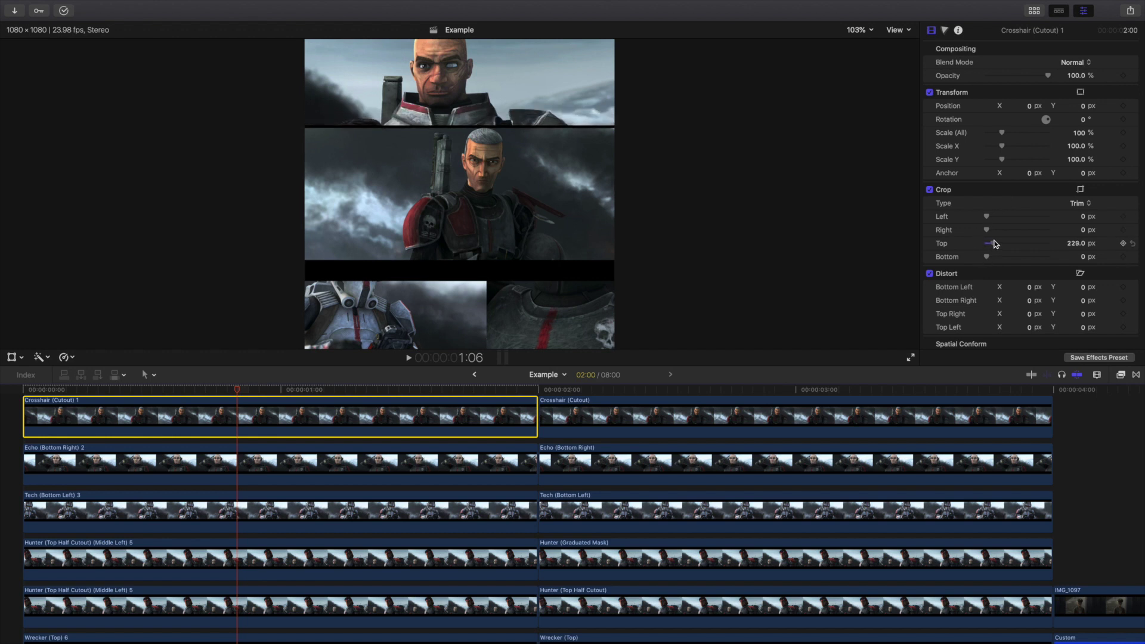
{"action": "left_click_drag", "start_coordinate": [1079, 133], "coordinate": [1072, 109]}
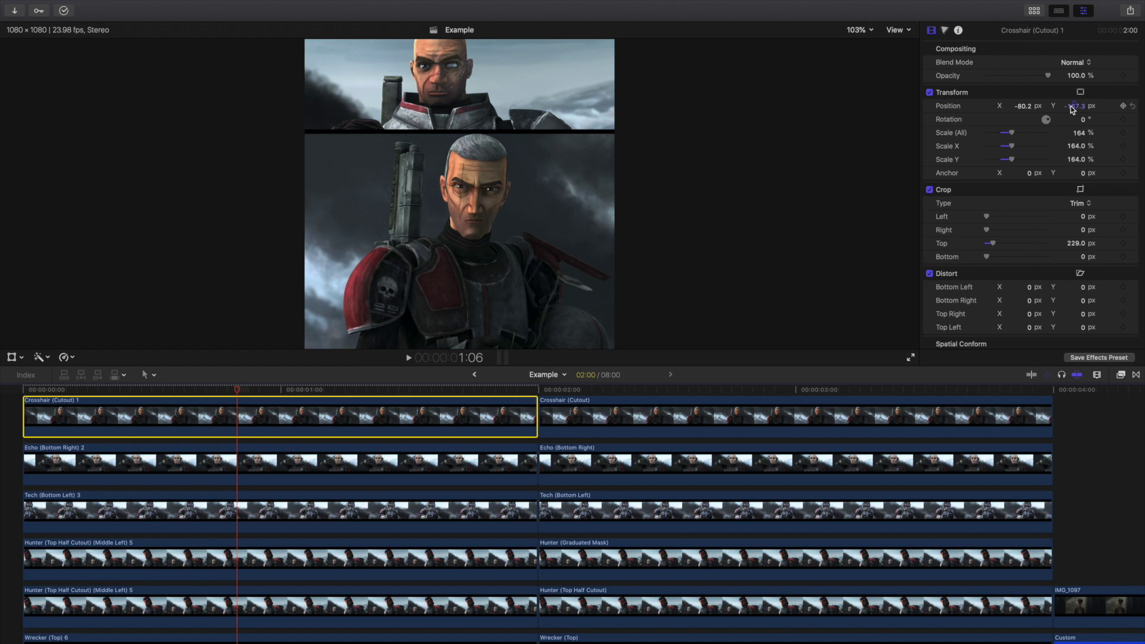
Add a Draw Mask effect to the Crosshair (Cutout) 1 clip
{"action": "scroll", "coordinate": [760, 435], "scroll_direction": "up", "scroll_amount": 2}
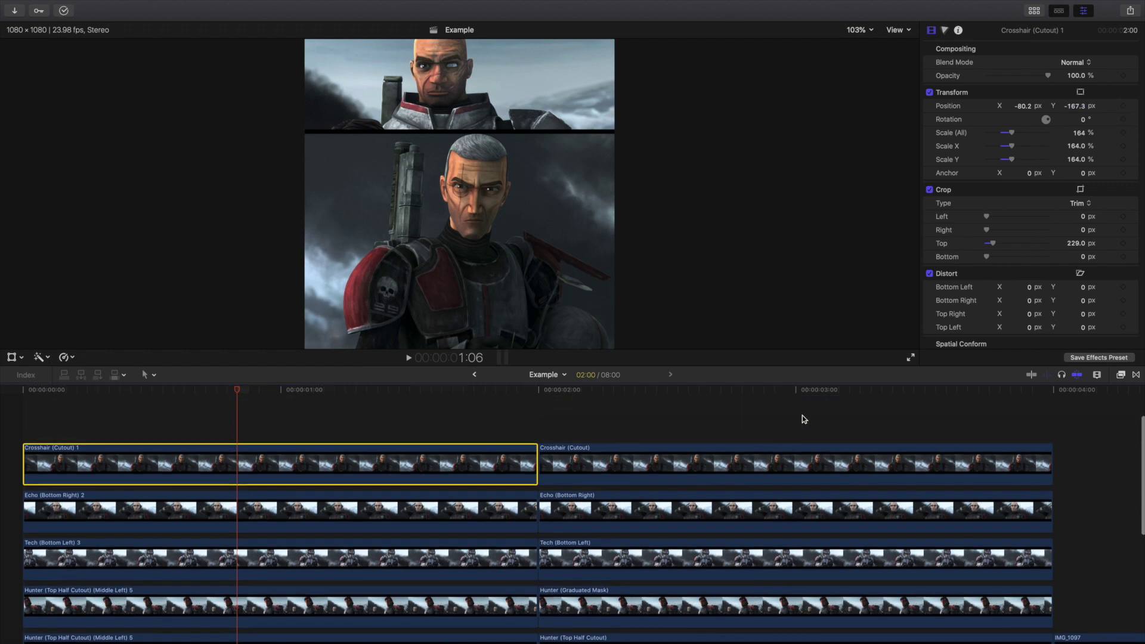
{"action": "left_click", "coordinate": [1121, 375]}
{"action": "mouse_move", "coordinate": [1031, 421]}
{"action": "left_mouse_down"}
{"action": "mouse_move", "coordinate": [567, 427]}
{"action": "mouse_move", "coordinate": [470, 458]}
{"action": "left_mouse_up"}
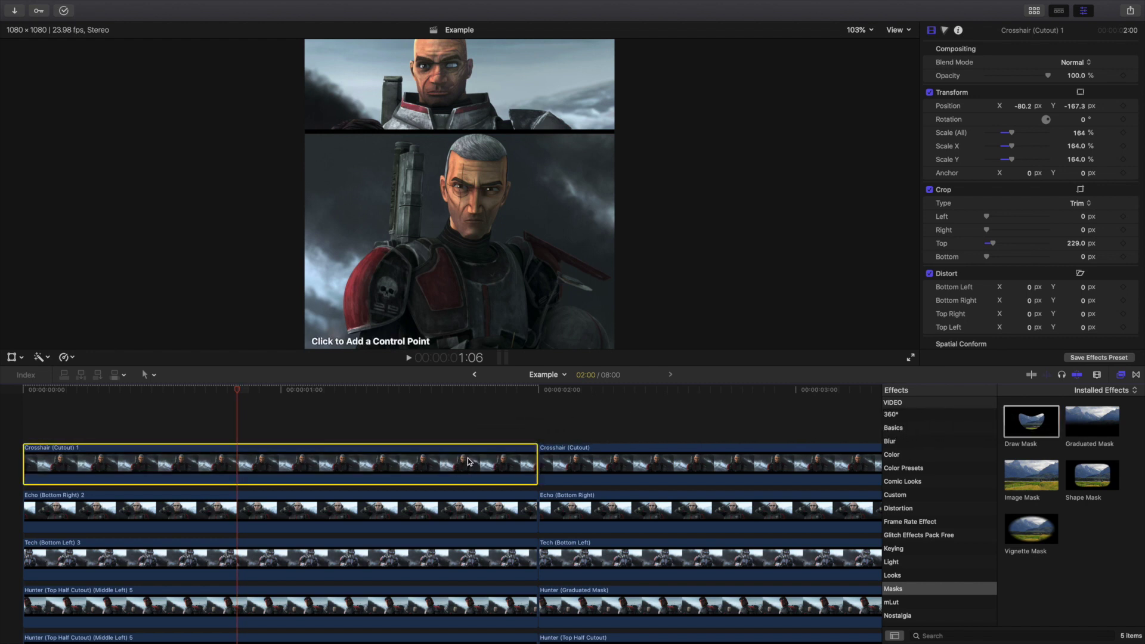
{"action": "left_click", "coordinate": [1121, 375]}
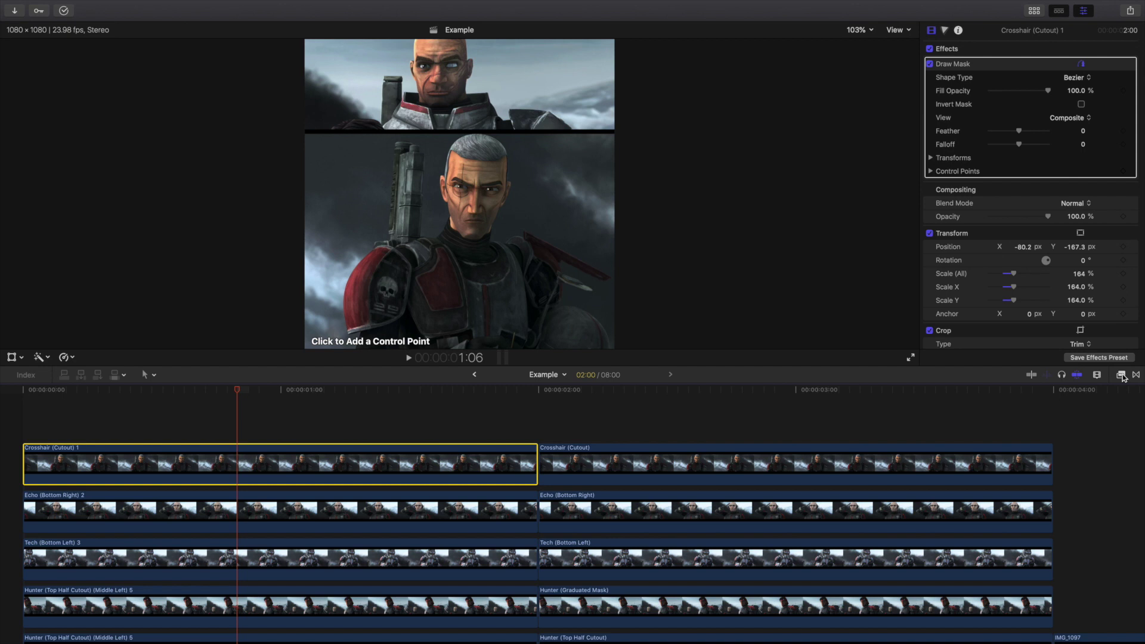
Trace a closed mask outline around Crosshair's shoulders, rifle, head and armor, closing it below the bottom edge of the frame
{"action": "left_click", "coordinate": [346, 331]}
{"action": "left_click", "coordinate": [344, 297]}
{"action": "left_click", "coordinate": [358, 263]}
{"action": "left_click", "coordinate": [374, 243]}
{"action": "left_click", "coordinate": [390, 237]}
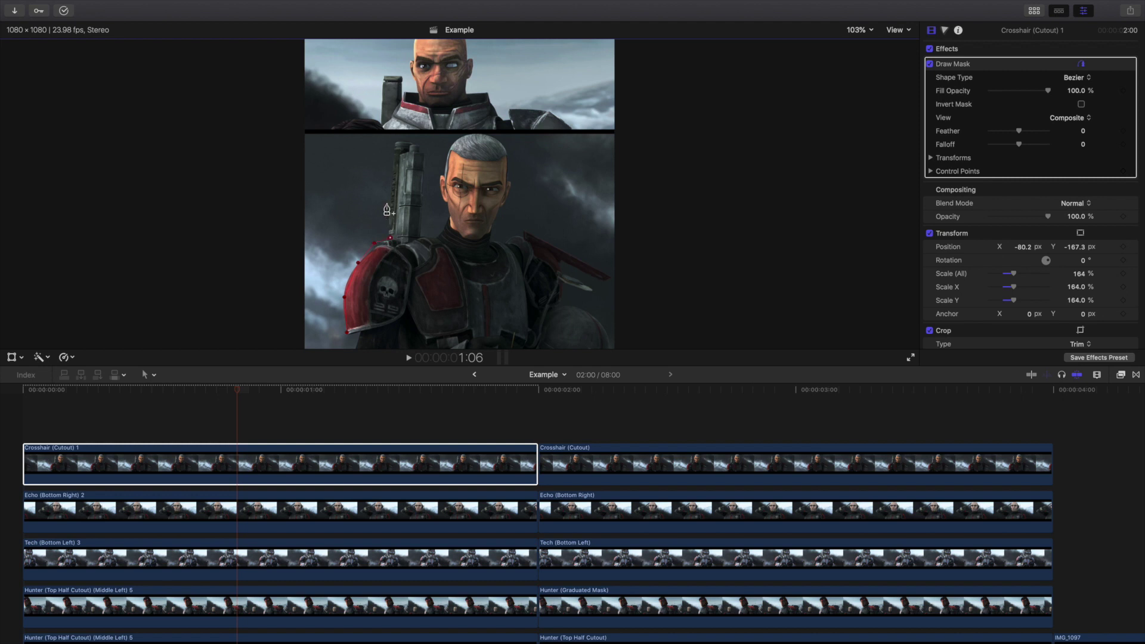
{"action": "left_click", "coordinate": [391, 174]}
{"action": "left_click", "coordinate": [396, 141]}
{"action": "left_click", "coordinate": [418, 145]}
{"action": "left_click", "coordinate": [425, 155]}
{"action": "left_click", "coordinate": [419, 237]}
{"action": "left_click", "coordinate": [436, 237]}
{"action": "left_click", "coordinate": [447, 203]}
{"action": "left_click", "coordinate": [440, 192]}
{"action": "left_click", "coordinate": [440, 178]}
{"action": "left_click", "coordinate": [448, 149]}
{"action": "left_click", "coordinate": [481, 133]}
{"action": "left_click", "coordinate": [502, 143]}
{"action": "left_click", "coordinate": [507, 154]}
{"action": "left_click", "coordinate": [507, 183]}
{"action": "left_click", "coordinate": [512, 185]}
{"action": "left_click", "coordinate": [502, 206]}
{"action": "left_click", "coordinate": [490, 238]}
{"action": "left_click", "coordinate": [515, 237]}
{"action": "left_click", "coordinate": [525, 231]}
{"action": "left_click", "coordinate": [612, 278]}
{"action": "left_click", "coordinate": [560, 261]}
{"action": "left_click", "coordinate": [593, 291]}
{"action": "left_click", "coordinate": [564, 307]}
{"action": "left_click", "coordinate": [593, 316]}
{"action": "left_click", "coordinate": [610, 344]}
{"action": "left_click", "coordinate": [860, 30]}
{"action": "left_click", "coordinate": [859, 83]}
{"action": "left_click", "coordinate": [535, 283]}
{"action": "left_click", "coordinate": [405, 278]}
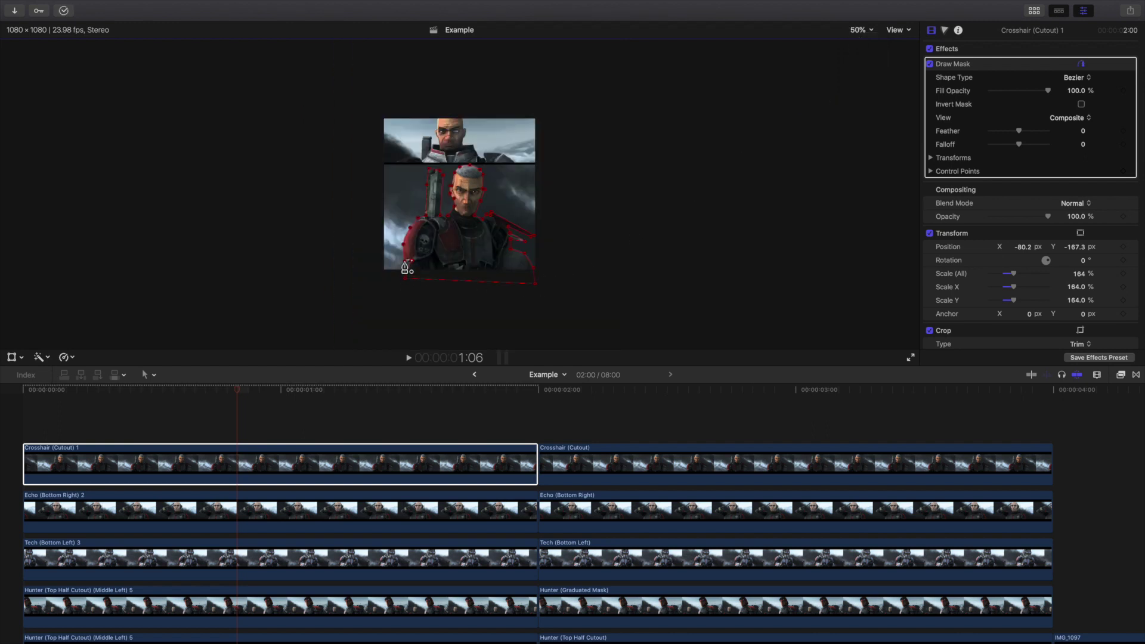
{"action": "left_click", "coordinate": [406, 269]}
{"action": "left_click", "coordinate": [996, 237]}
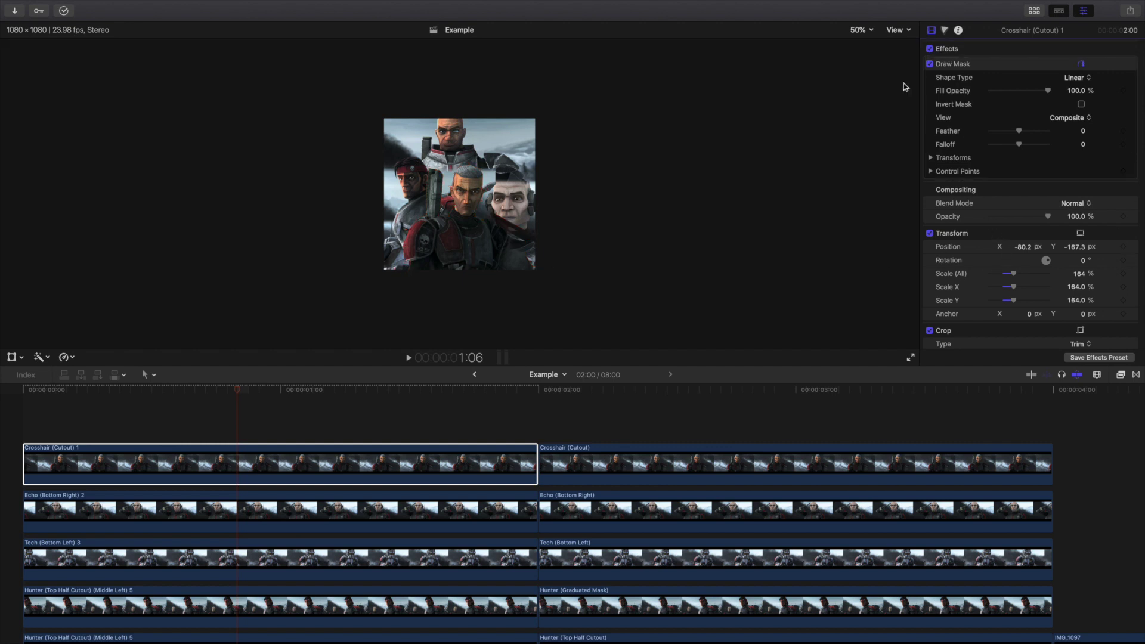
Fit the canvas to the viewer and shift the masked Crosshair clip to an X position of 27.8 px
{"action": "left_click", "coordinate": [862, 33]}
{"action": "left_click", "coordinate": [866, 42]}
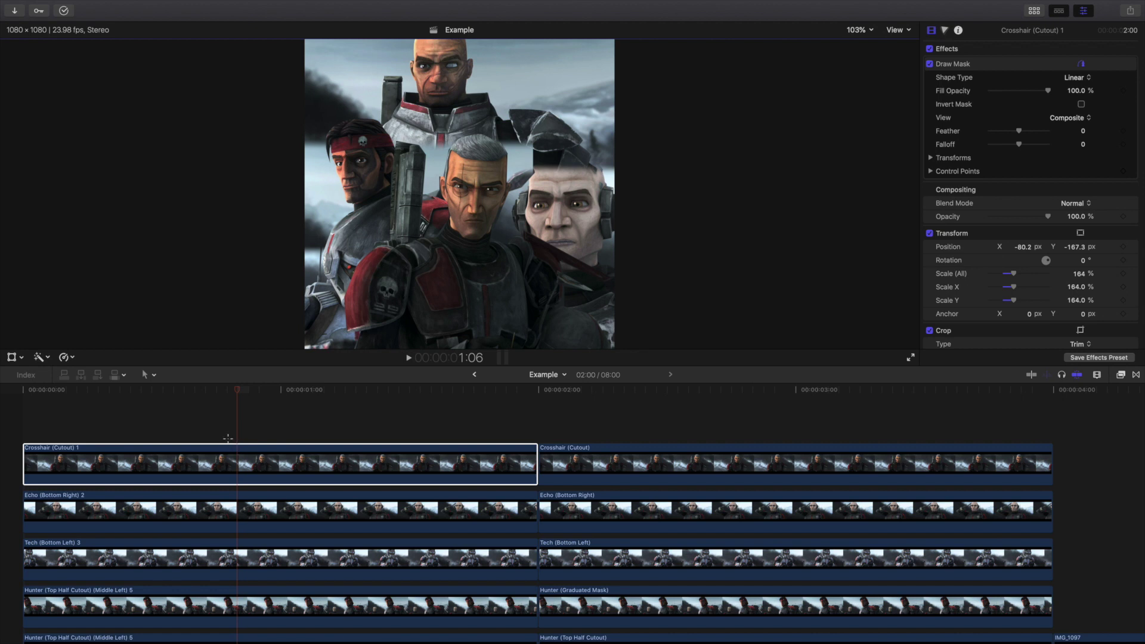
{"action": "left_click", "coordinate": [228, 439]}
{"action": "left_click", "coordinate": [238, 472]}
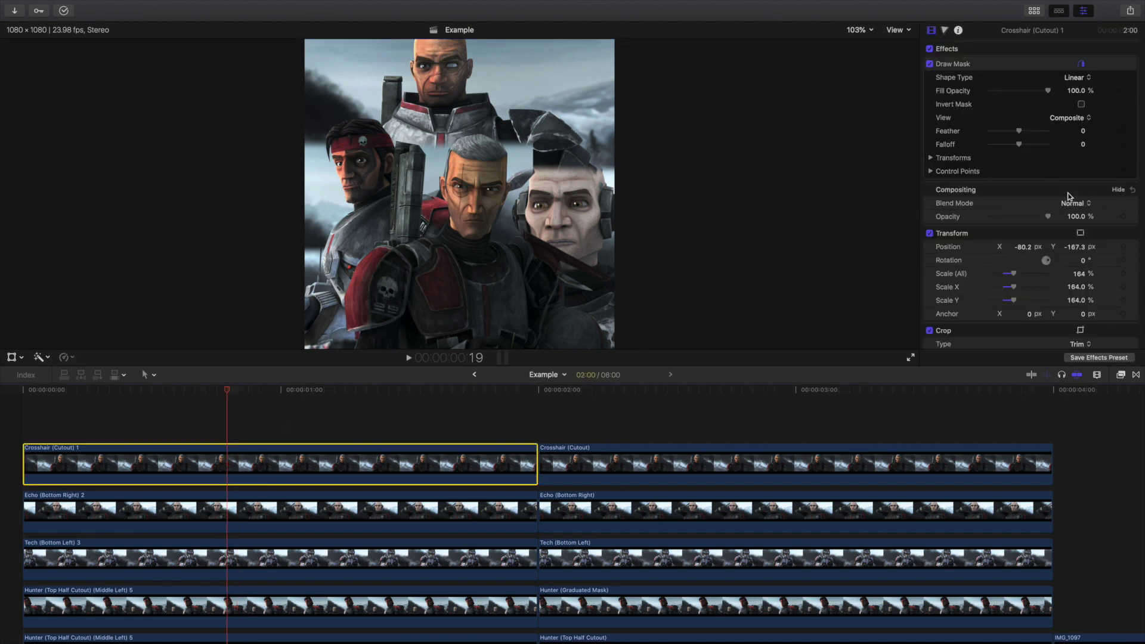
{"action": "left_click_drag", "start_coordinate": [1025, 250], "coordinate": [1068, 250]}
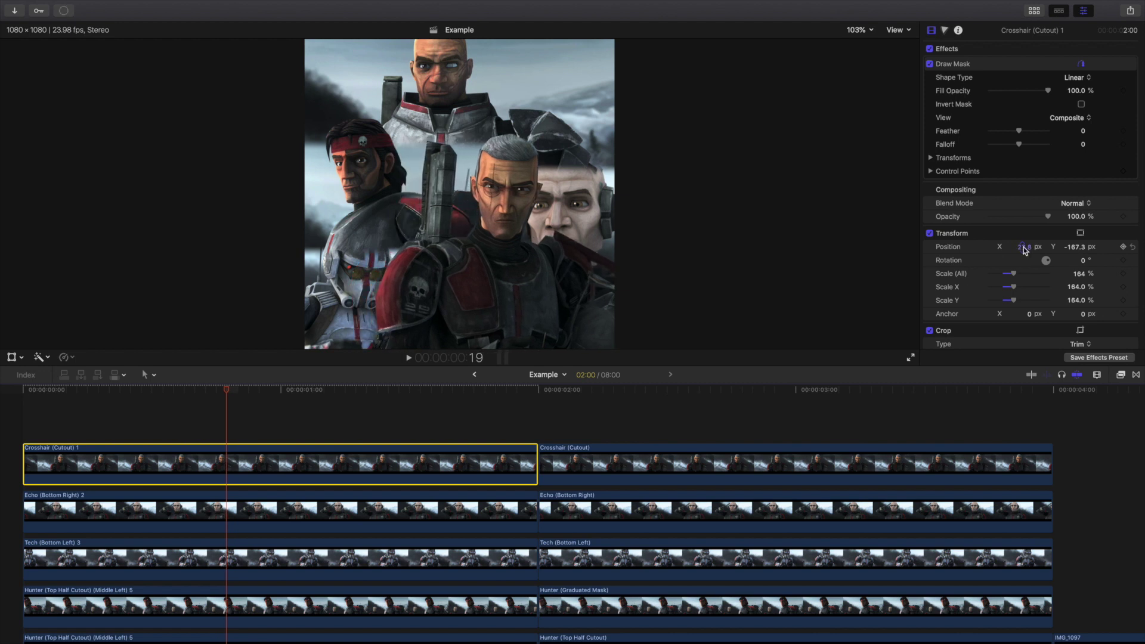
Shift the Tech (Bottom Left) 3 clip to an X position of -435.6 px
{"action": "scroll", "coordinate": [352, 584], "scroll_direction": "down", "scroll_amount": 2}
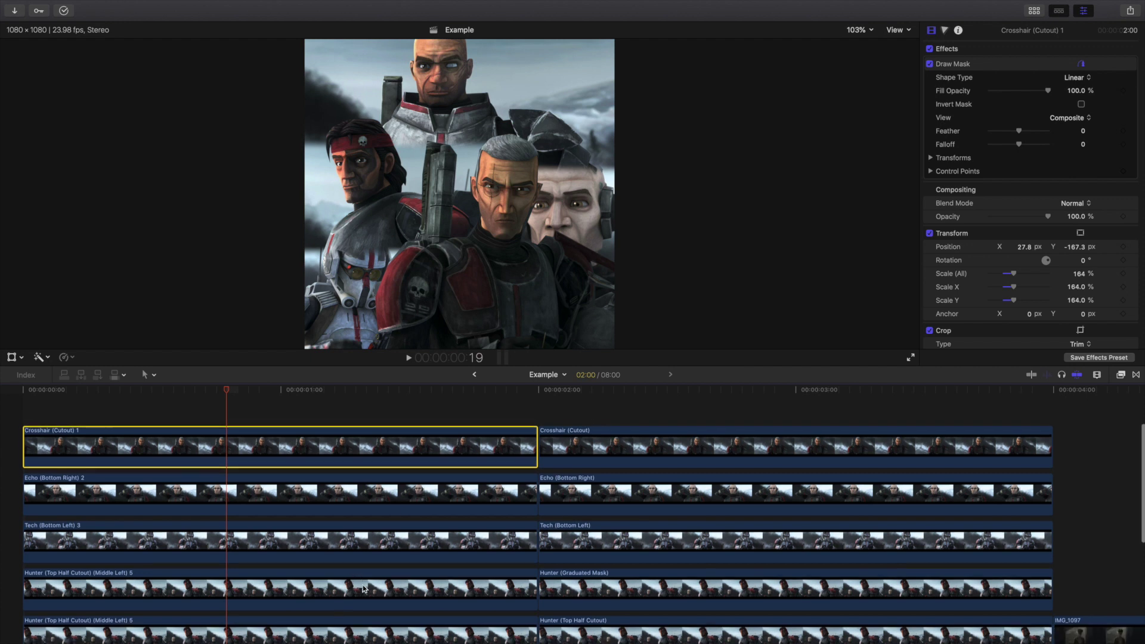
{"action": "left_click", "coordinate": [333, 538]}
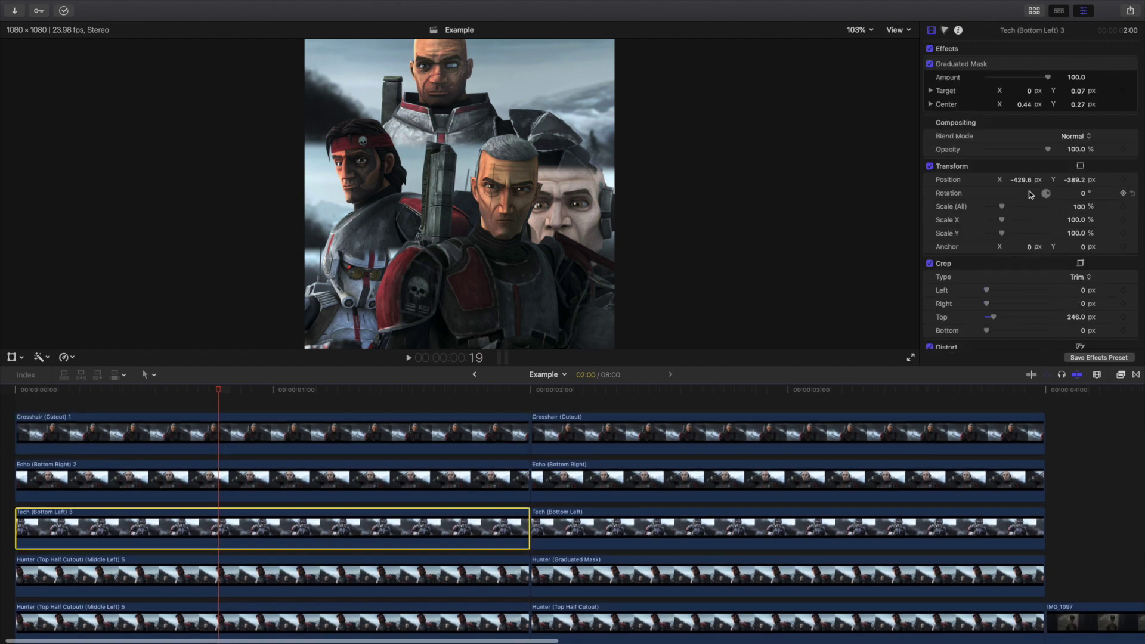
{"action": "left_click_drag", "start_coordinate": [1021, 179], "coordinate": [1021, 180]}
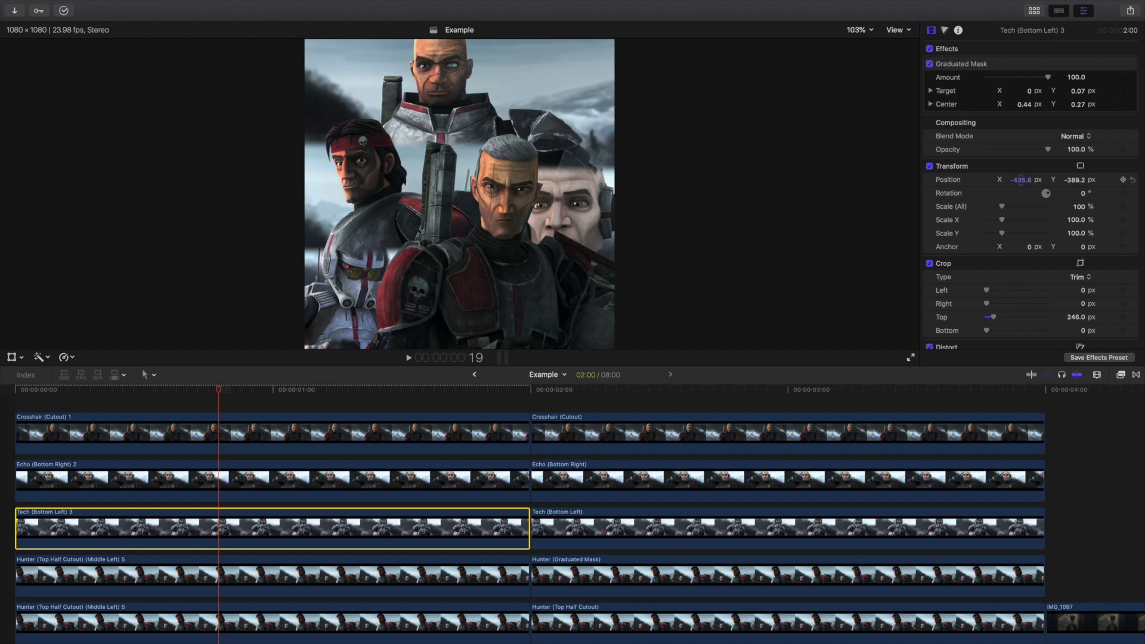
{"action": "left_click_drag", "start_coordinate": [1023, 182], "coordinate": [1024, 183]}
Soften the edges of the Crosshair clip's Draw Mask by setting its feather to -17 while inspecting the cutout at 200%
{"action": "left_click", "coordinate": [256, 436]}
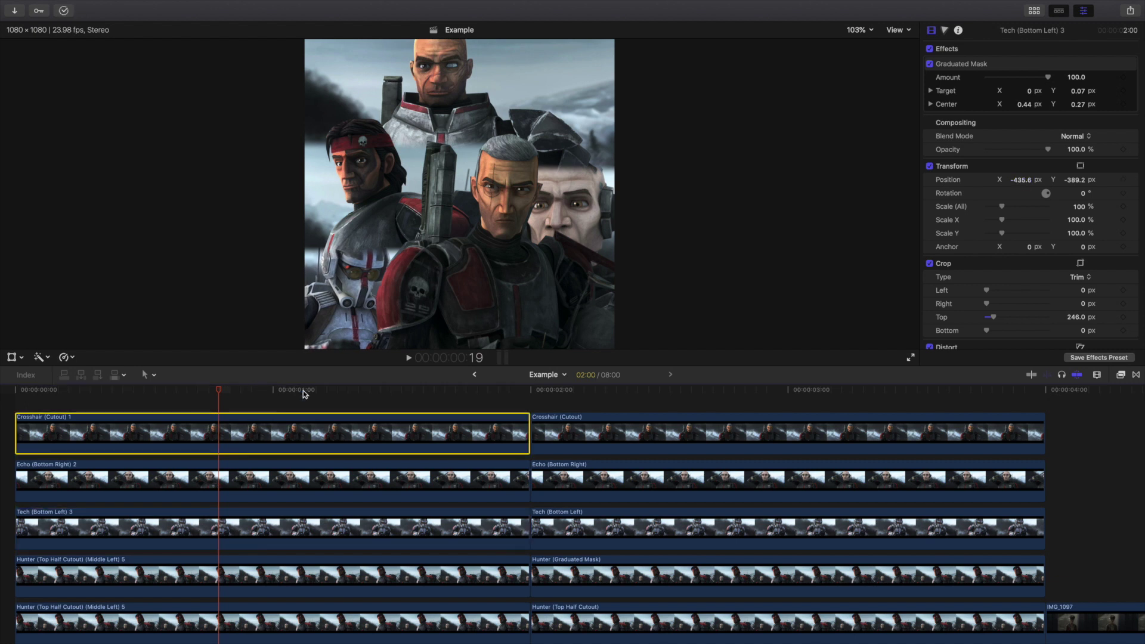
{"action": "left_click", "coordinate": [859, 29]}
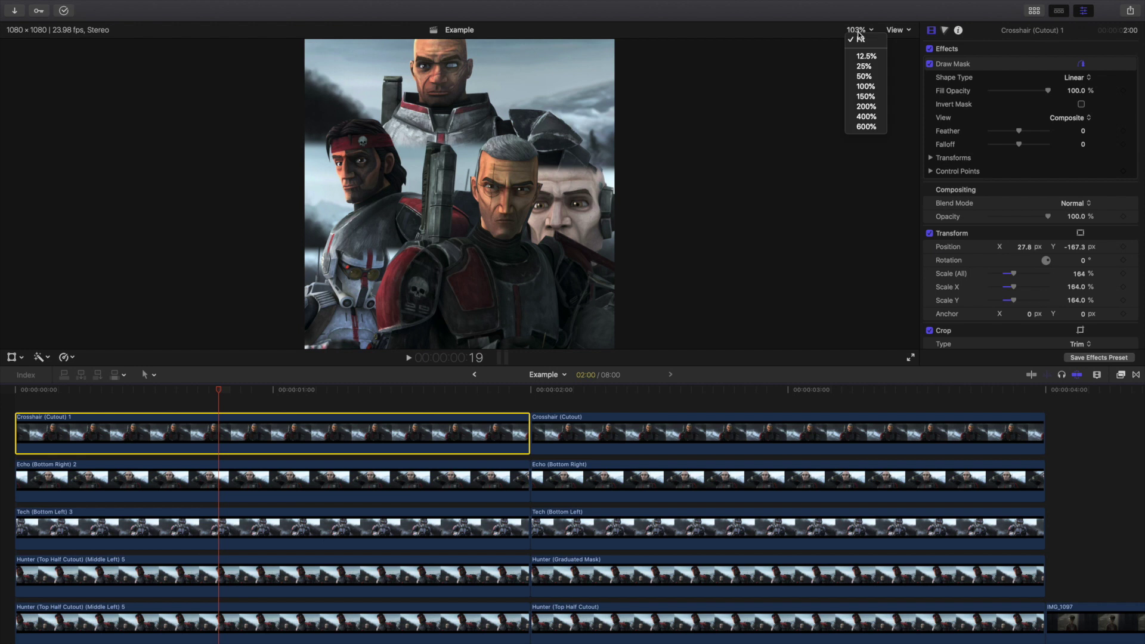
{"action": "left_click", "coordinate": [864, 107]}
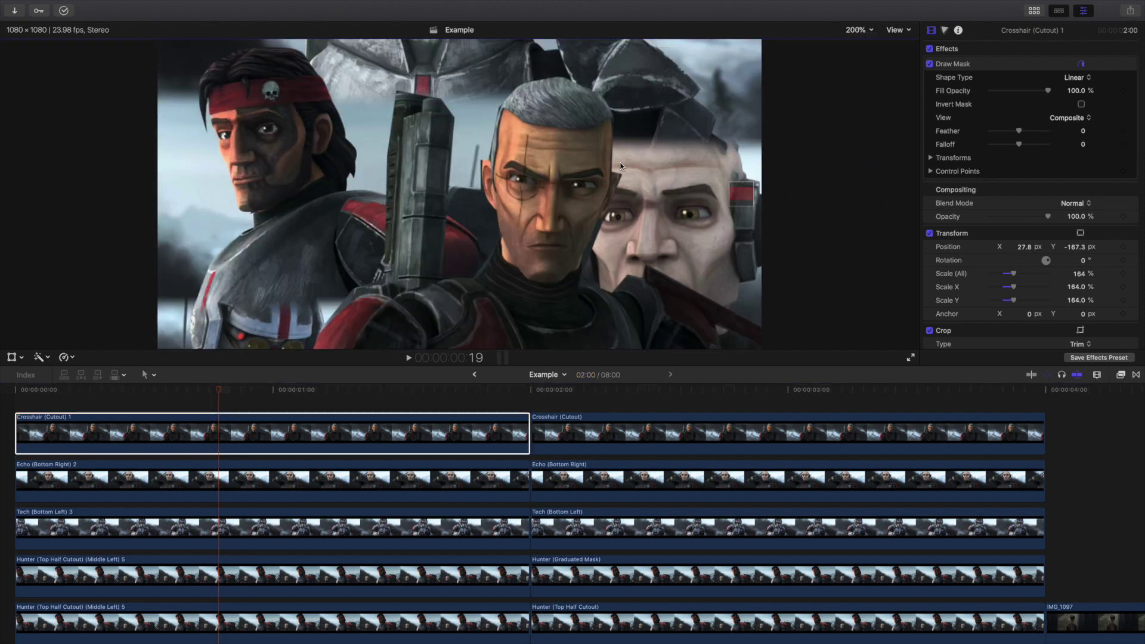
{"action": "left_click", "coordinate": [253, 432]}
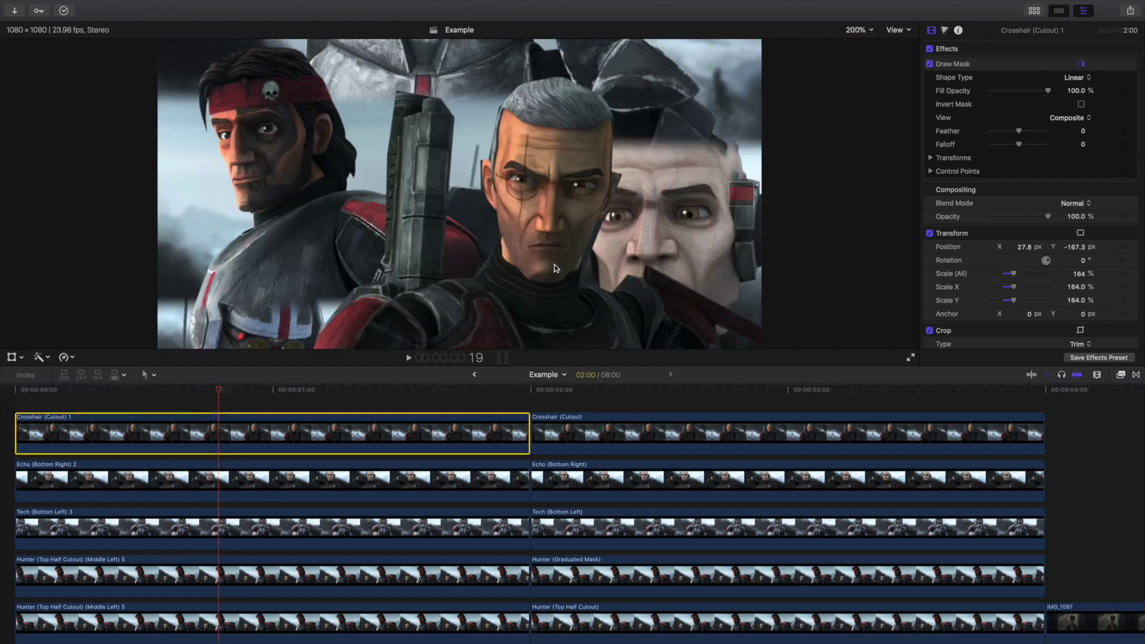
{"action": "left_click_drag", "start_coordinate": [739, 197], "coordinate": [738, 201]}
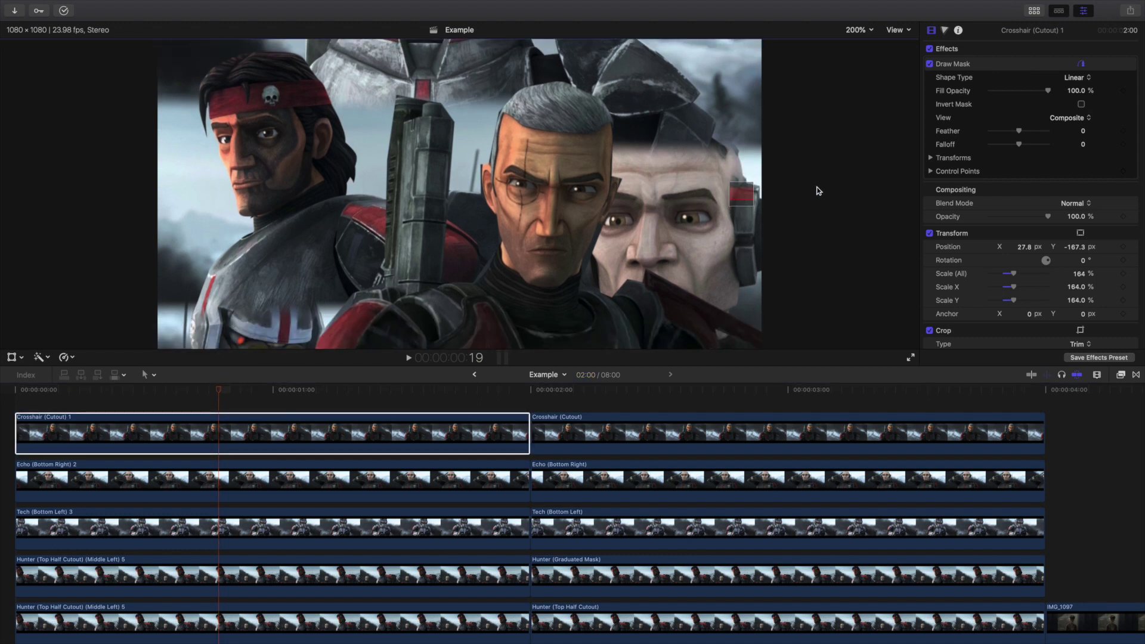
{"action": "left_click_drag", "start_coordinate": [1020, 134], "coordinate": [1010, 135]}
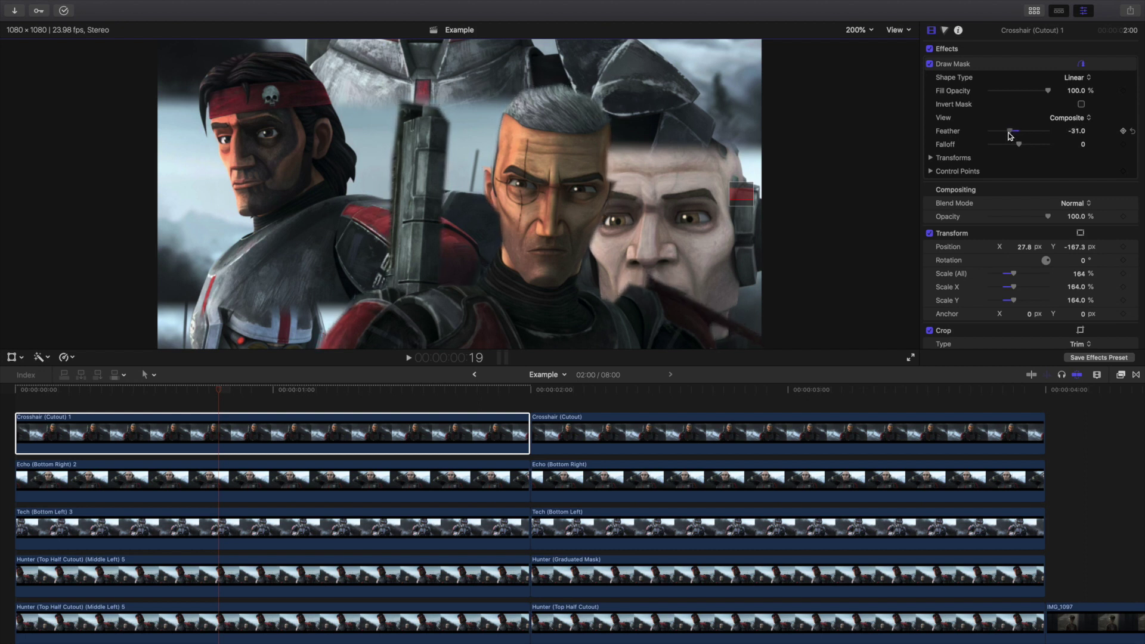
{"action": "key", "text": "super+z"}
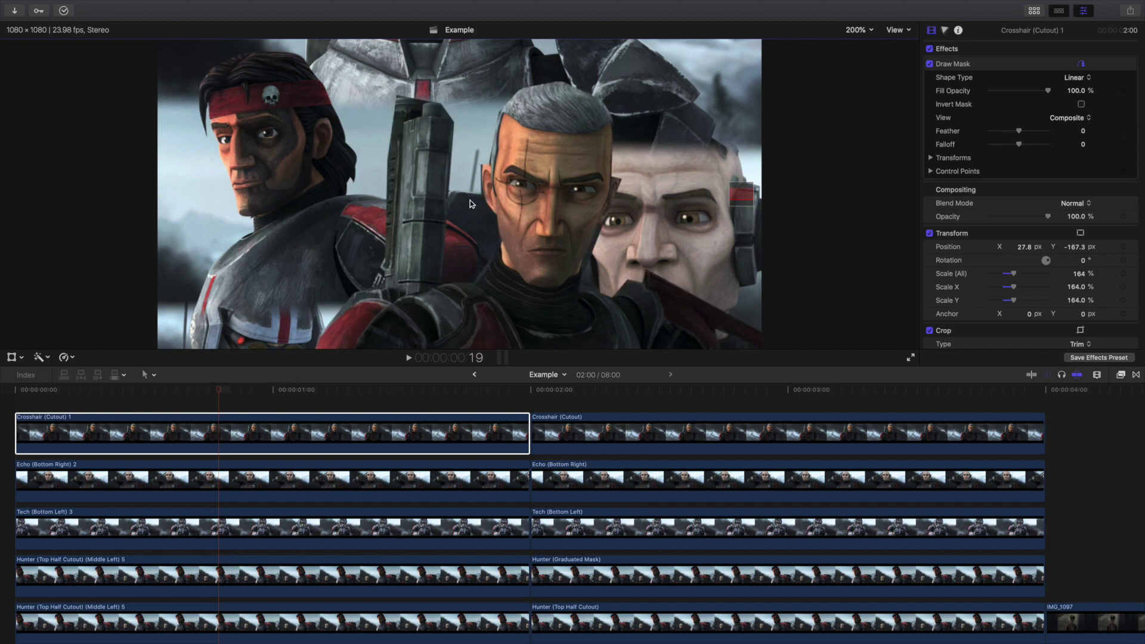
{"action": "left_click_drag", "start_coordinate": [1019, 132], "coordinate": [1014, 135]}
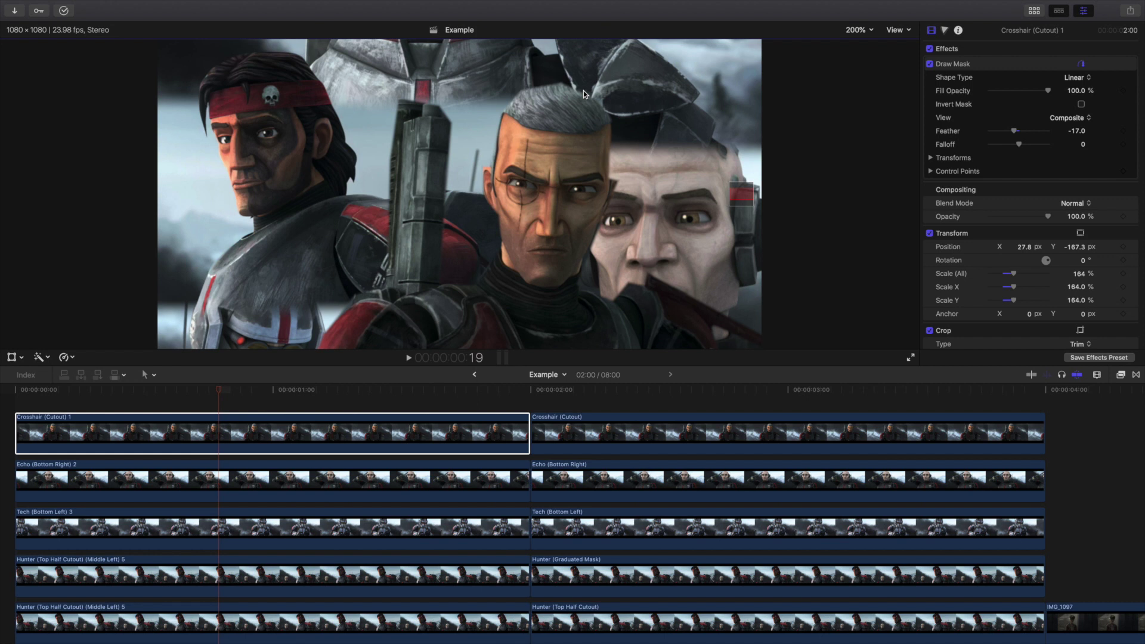
Show the Crosshair clip's Draw Mask outline and inspect the options for a control point and an edge above the head
{"action": "left_click", "coordinate": [978, 65]}
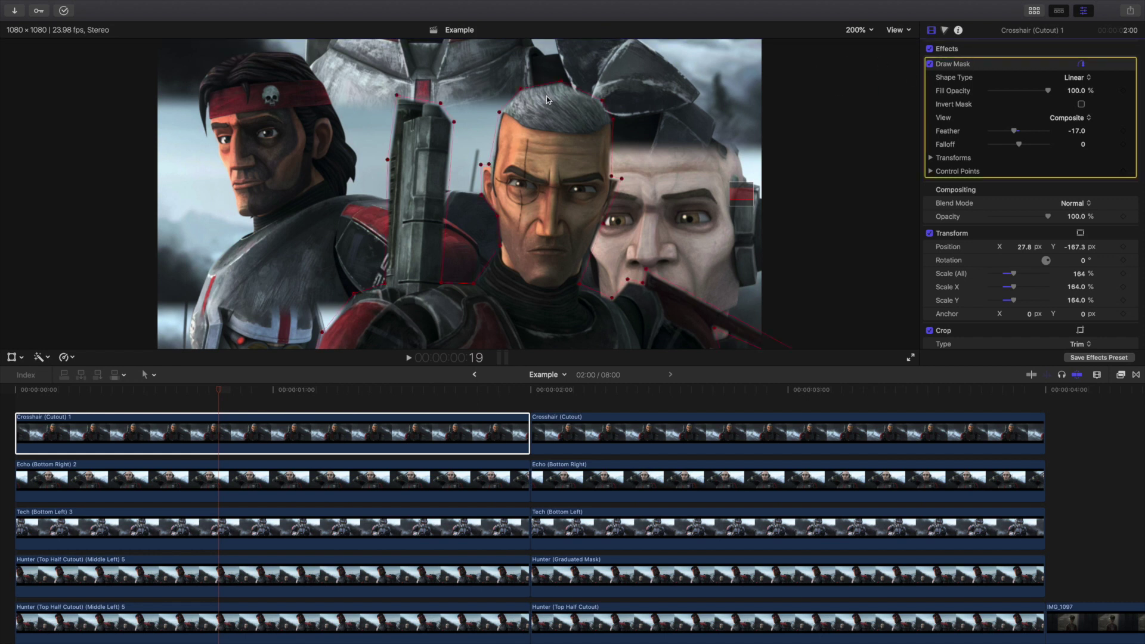
{"action": "right_click", "coordinate": [562, 83]}
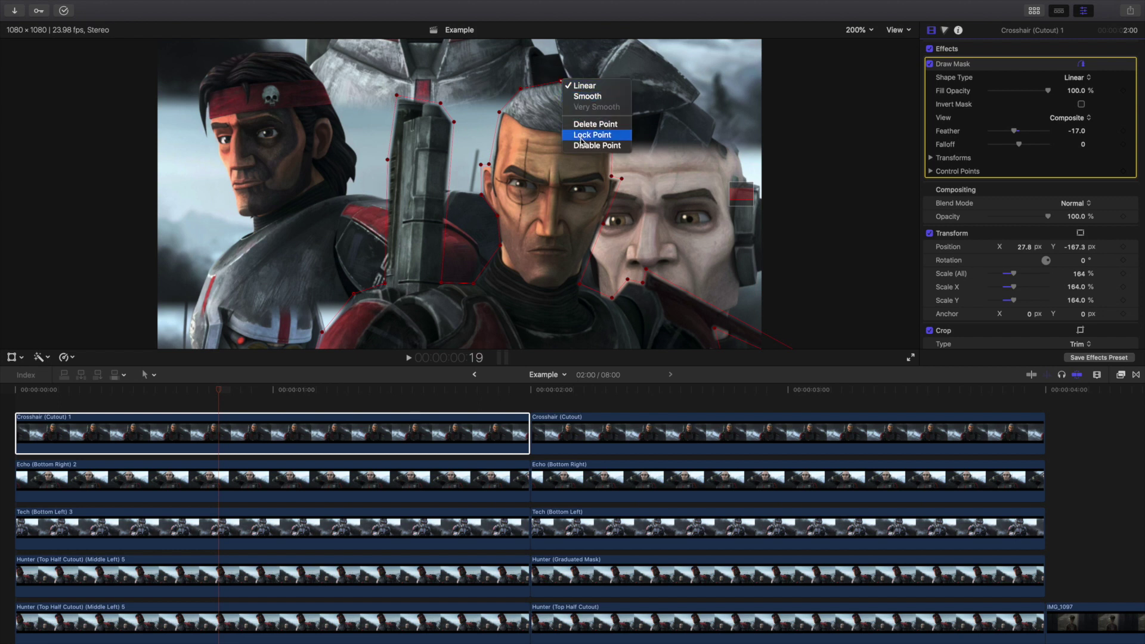
{"action": "left_click", "coordinate": [576, 145]}
{"action": "right_click", "coordinate": [549, 94]}
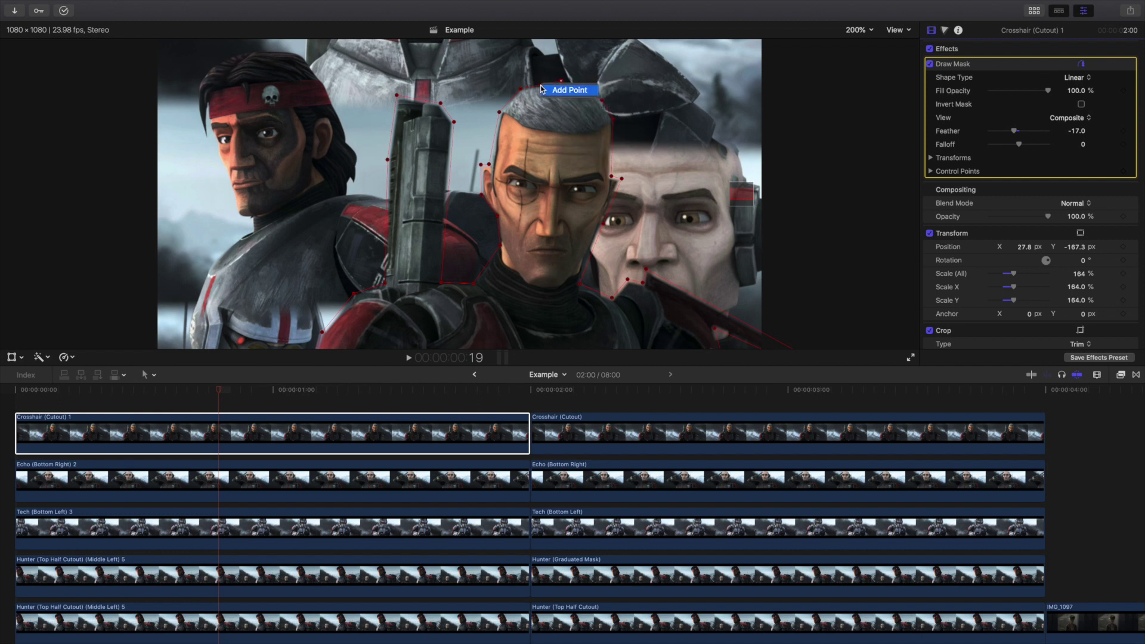
{"action": "left_click", "coordinate": [550, 96]}
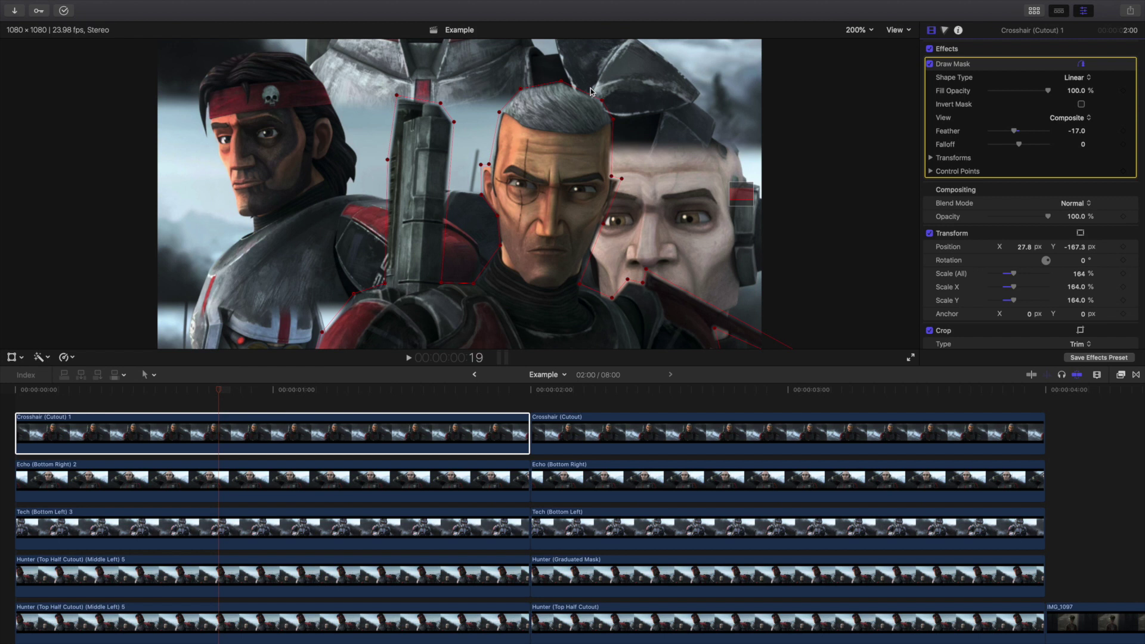
Set the Crosshair clip's Draw Mask shape type to B-Spline and fit the canvas to the viewer
{"action": "left_click", "coordinate": [337, 422]}
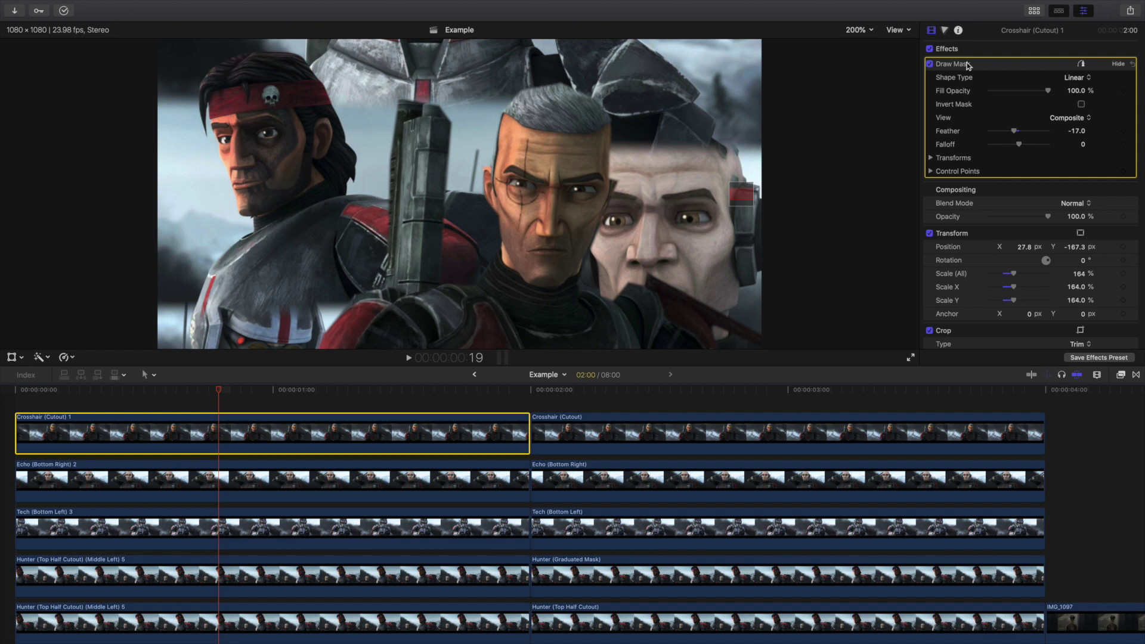
{"action": "left_click", "coordinate": [1082, 81]}
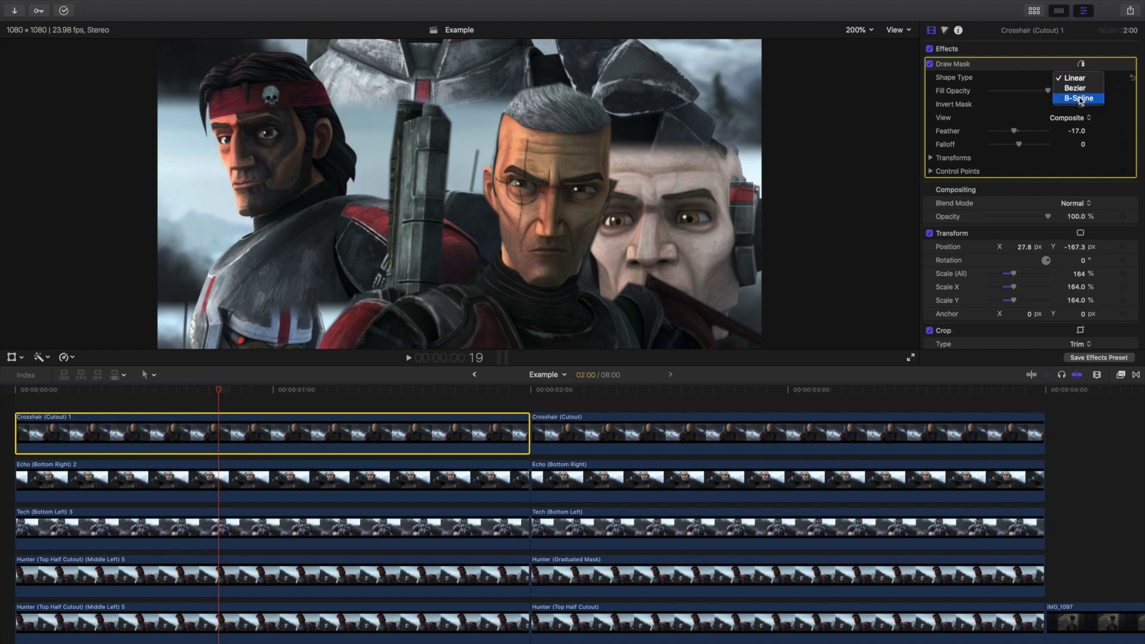
{"action": "left_click", "coordinate": [1081, 98]}
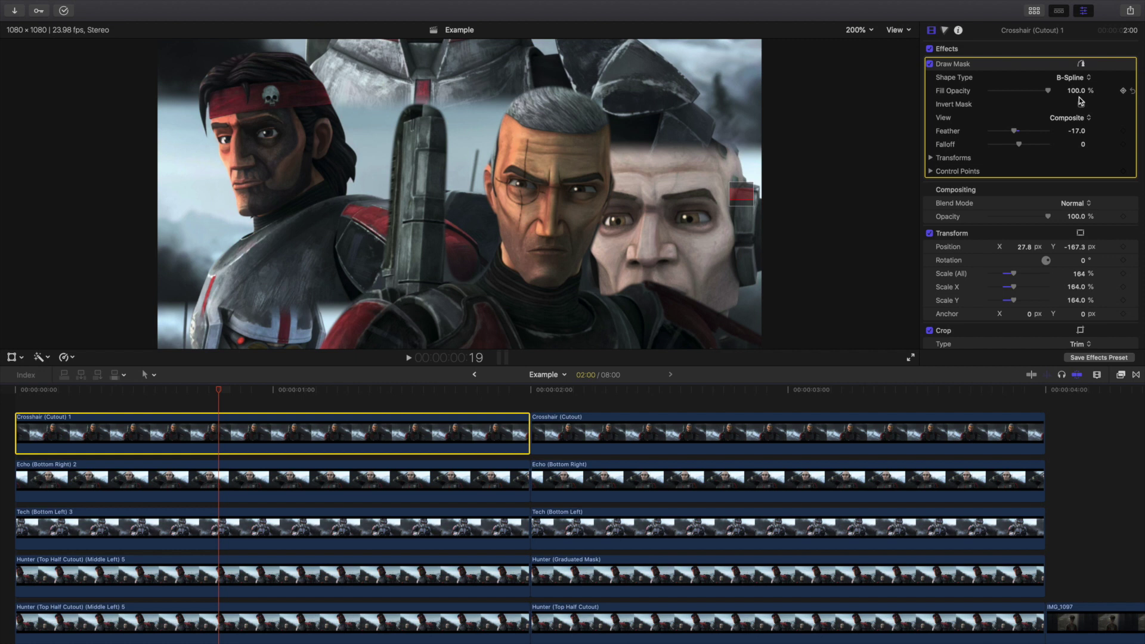
{"action": "left_click", "coordinate": [858, 30]}
{"action": "left_click", "coordinate": [862, 46]}
Move the playhead to 6:14 and select the IMG_1220 clip at the top of the last stack
{"action": "scroll", "coordinate": [970, 452], "scroll_direction": "right", "scroll_amount": 10}
{"action": "scroll", "coordinate": [969, 453], "scroll_direction": "down", "scroll_amount": 1}
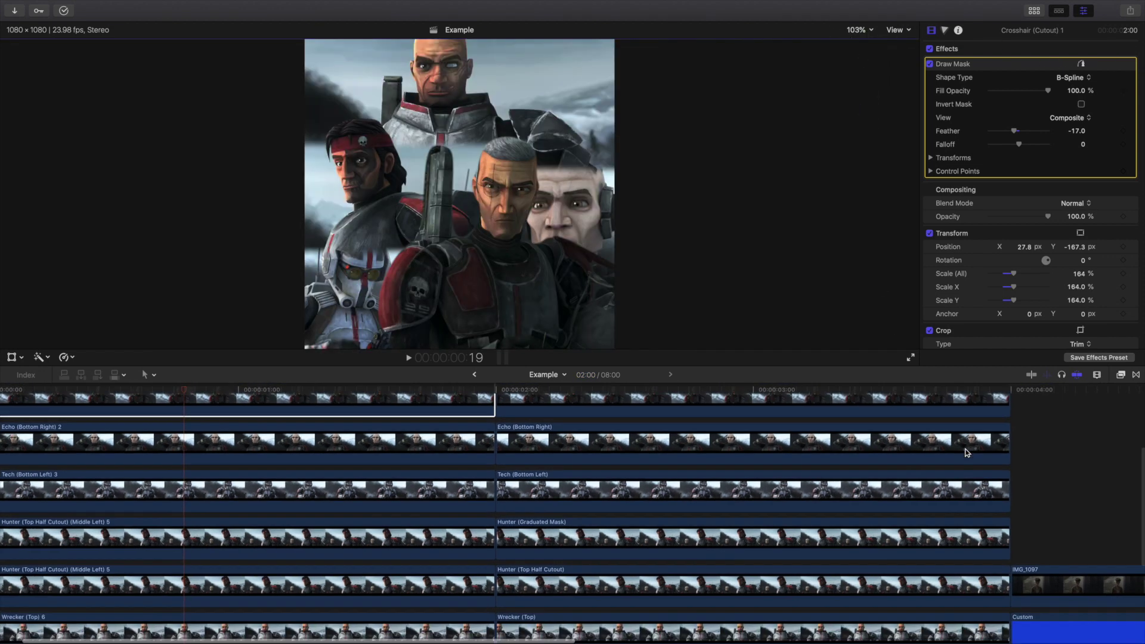
{"action": "scroll", "coordinate": [976, 453], "scroll_direction": "right", "scroll_amount": 15}
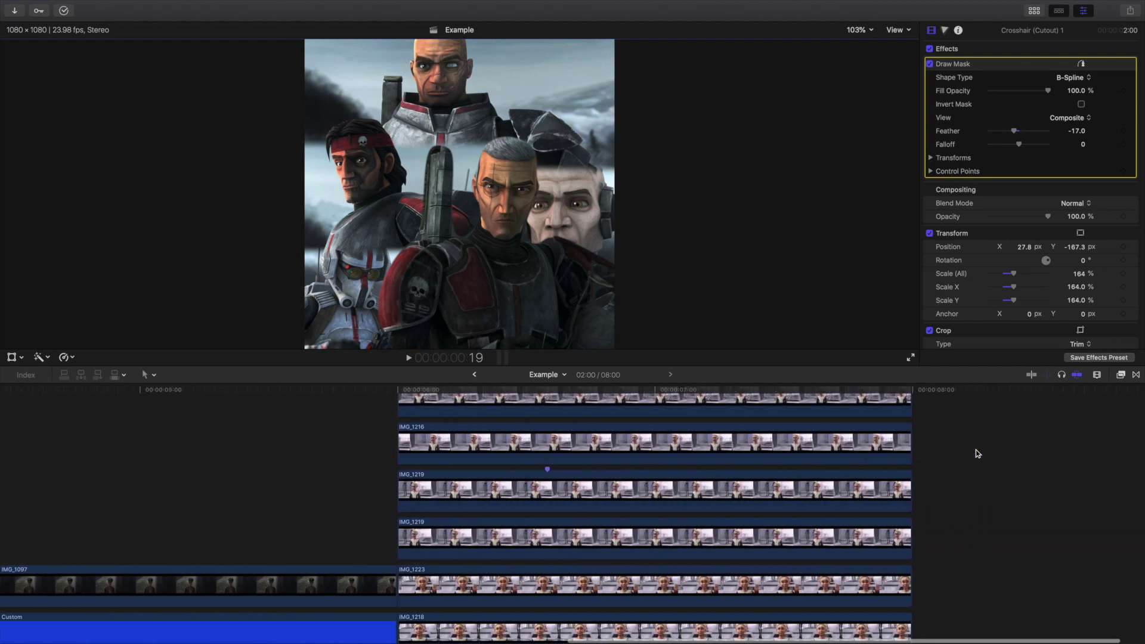
{"action": "scroll", "coordinate": [657, 469], "scroll_direction": "up", "scroll_amount": 2}
{"action": "scroll", "coordinate": [656, 469], "scroll_direction": "up", "scroll_amount": 3}
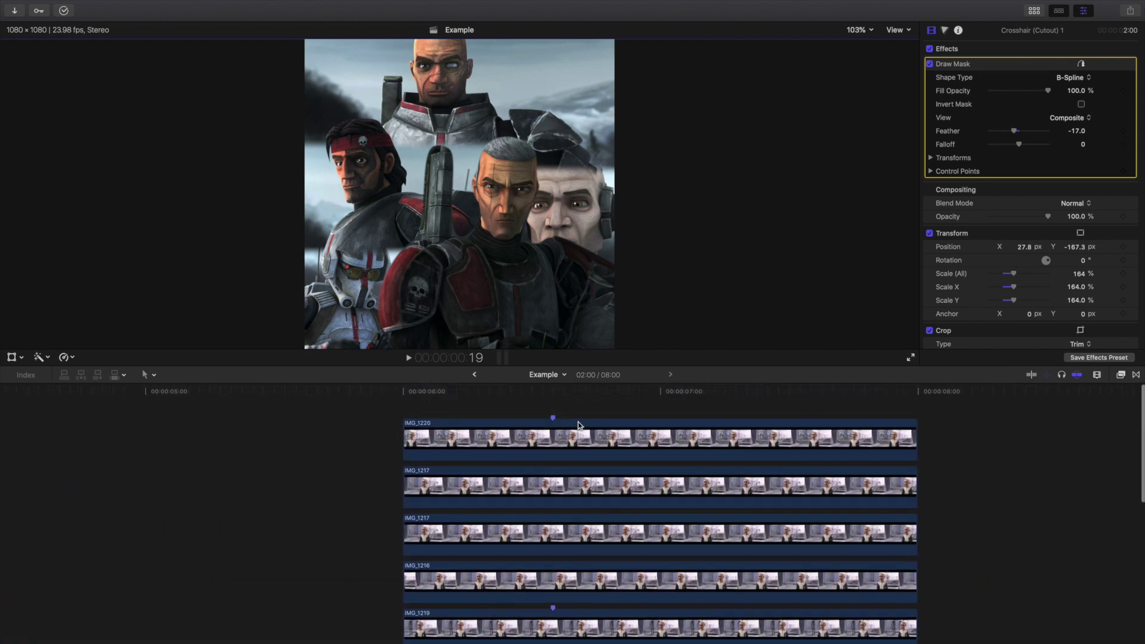
{"action": "left_click", "coordinate": [553, 404]}
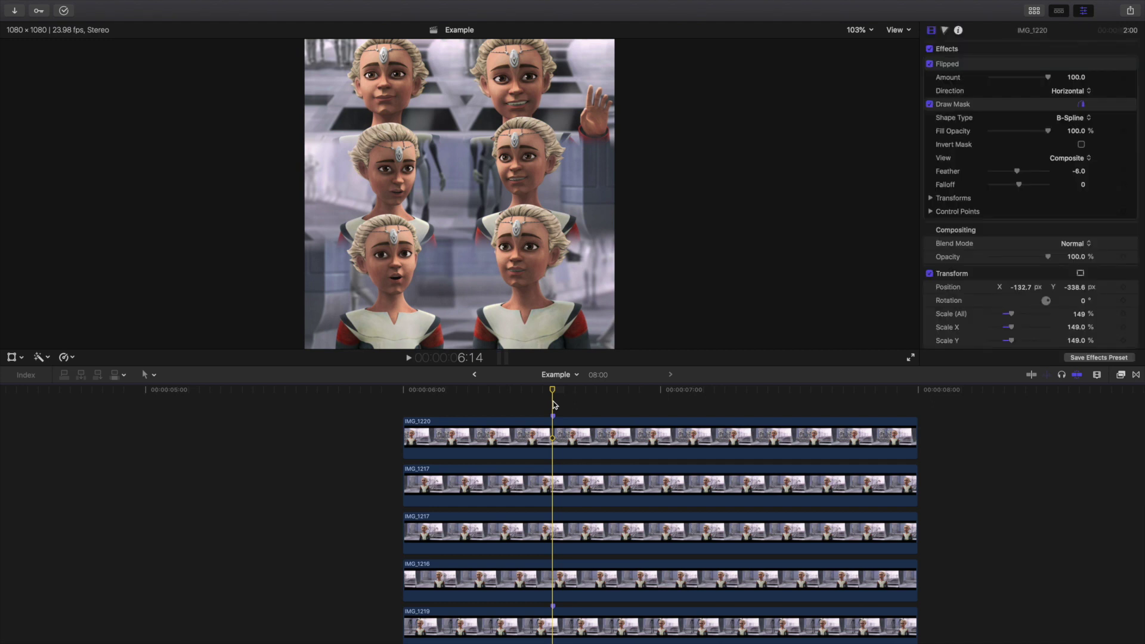
{"action": "left_click", "coordinate": [557, 433]}
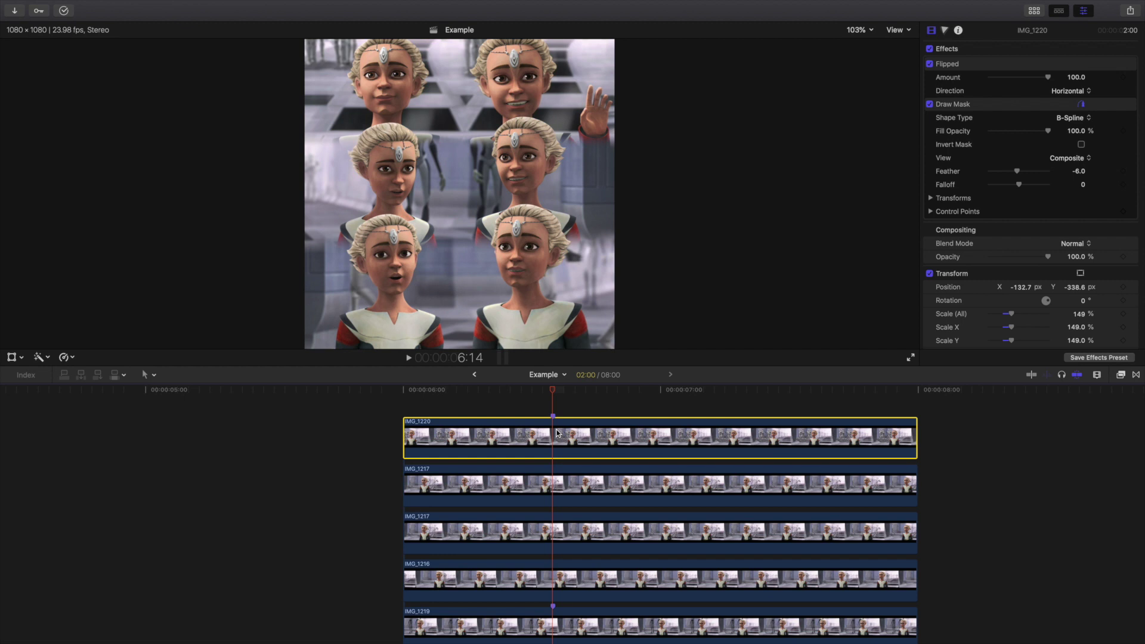
Compare IMG_1220 with its Flipped and Draw Mask effects switched off, restoring both effects at the end
{"action": "left_click", "coordinate": [930, 64]}
{"action": "left_click", "coordinate": [930, 64]}
{"action": "left_click", "coordinate": [929, 105]}
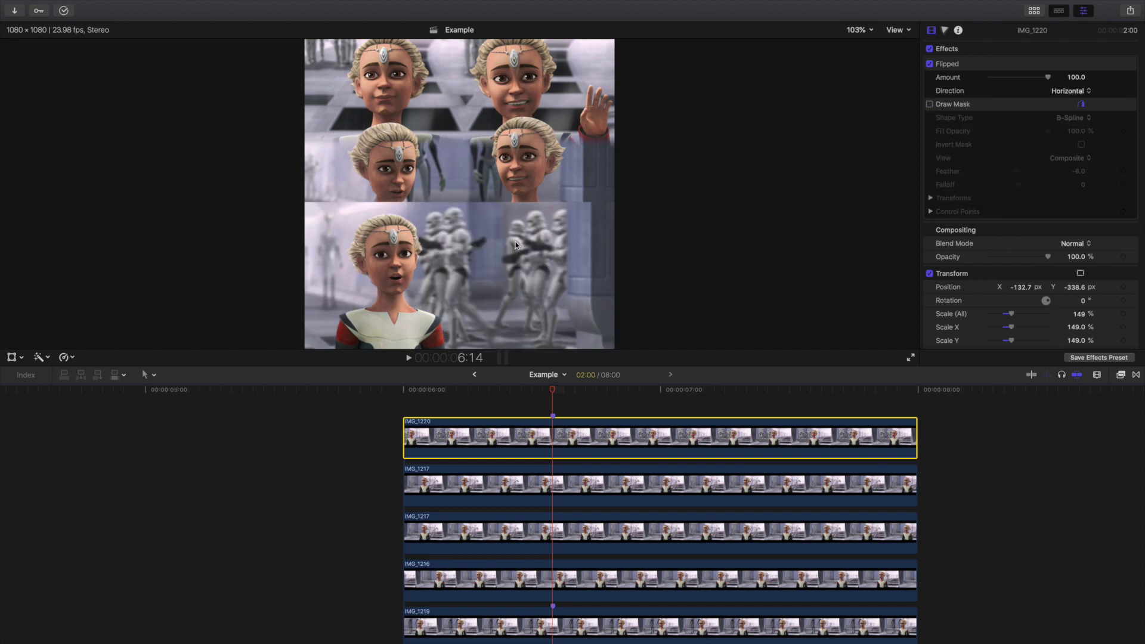
{"action": "left_click", "coordinate": [930, 64]}
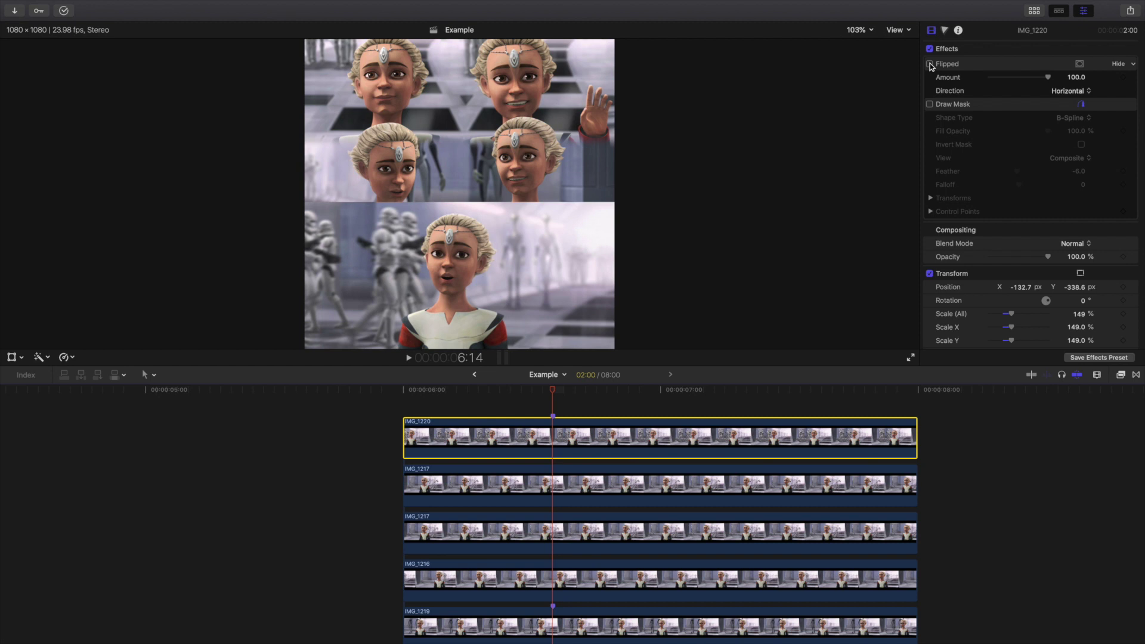
{"action": "left_click", "coordinate": [930, 64]}
{"action": "left_click", "coordinate": [929, 104]}
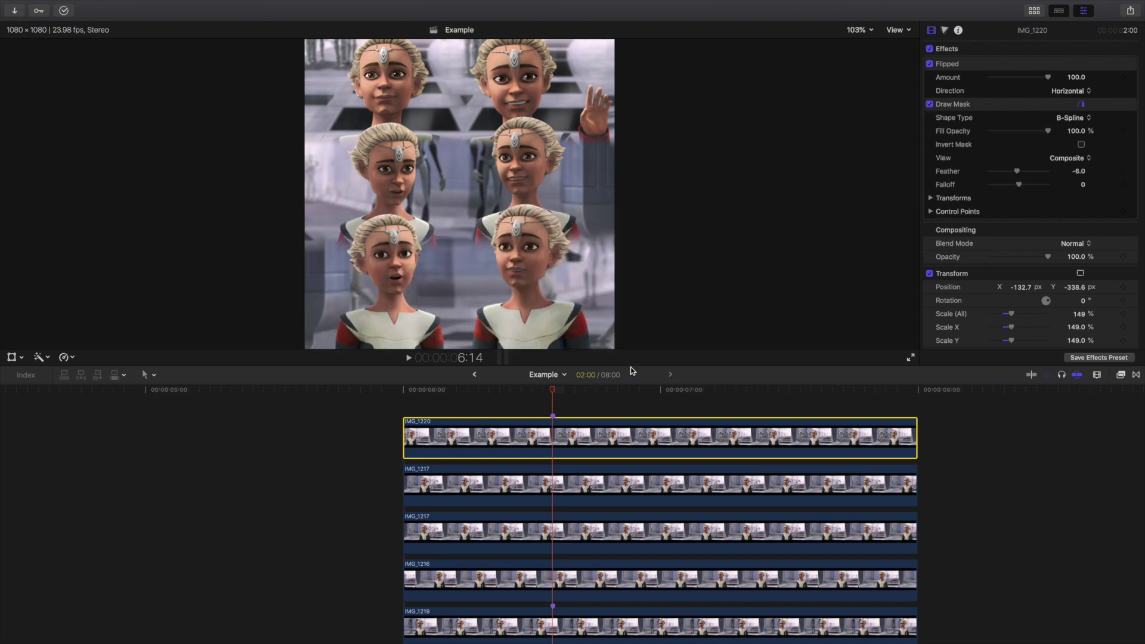
Select the upper IMG_1219 clip and compare it with its Flipped effect off and on
{"action": "left_click", "coordinate": [555, 407]}
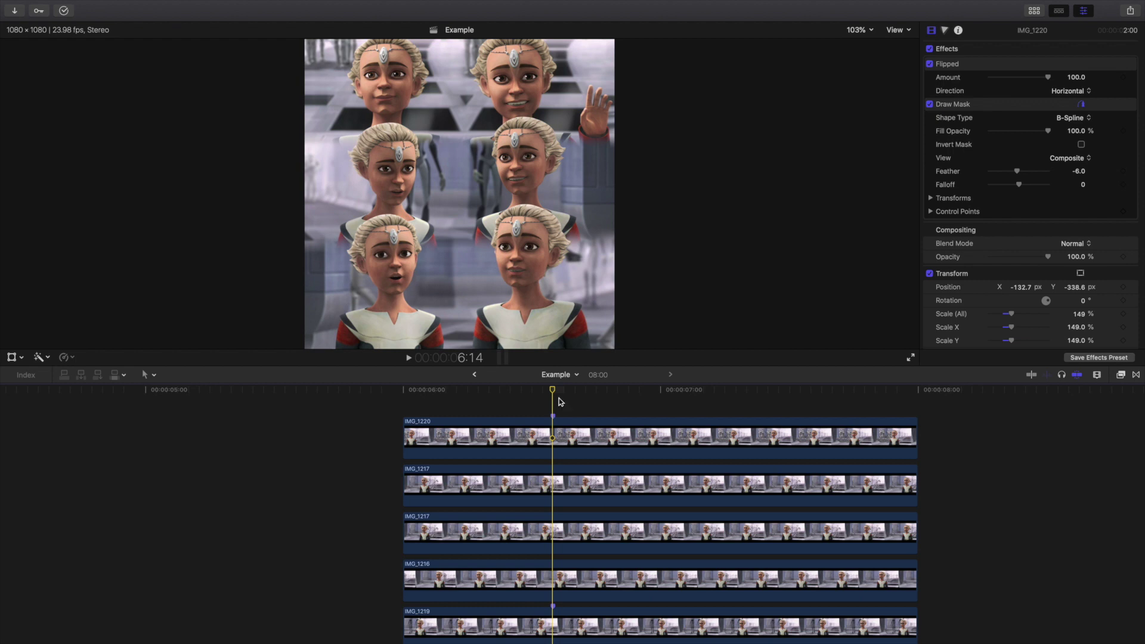
{"action": "scroll", "coordinate": [551, 449], "scroll_direction": "down", "scroll_amount": 5}
{"action": "scroll", "coordinate": [552, 449], "scroll_direction": "down", "scroll_amount": 2}
{"action": "left_click", "coordinate": [552, 450]}
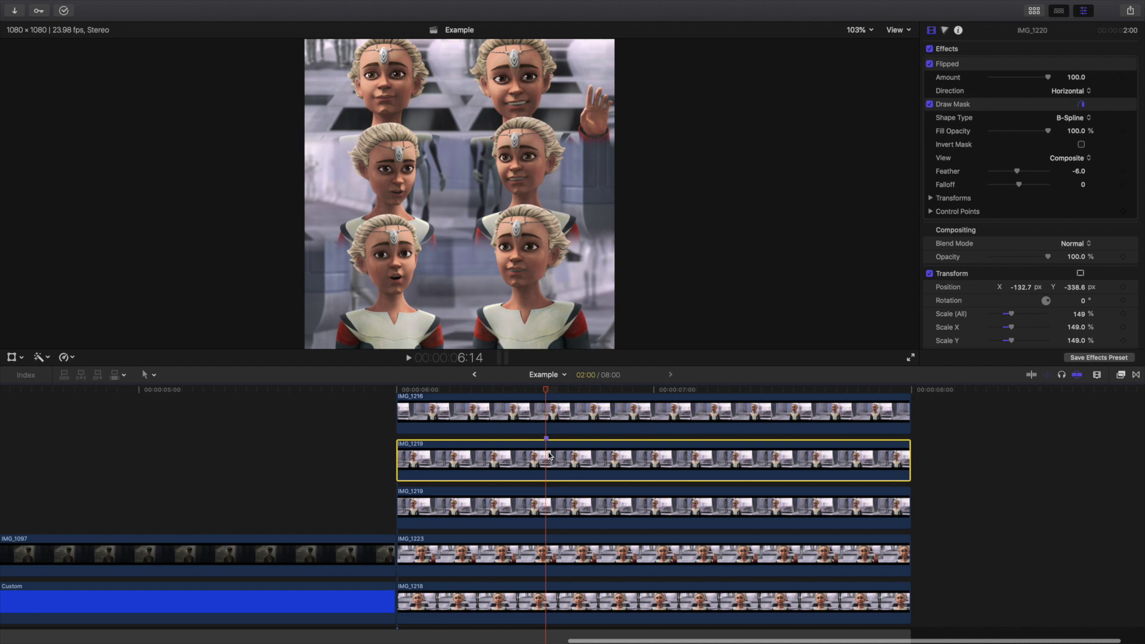
{"action": "left_click", "coordinate": [930, 64]}
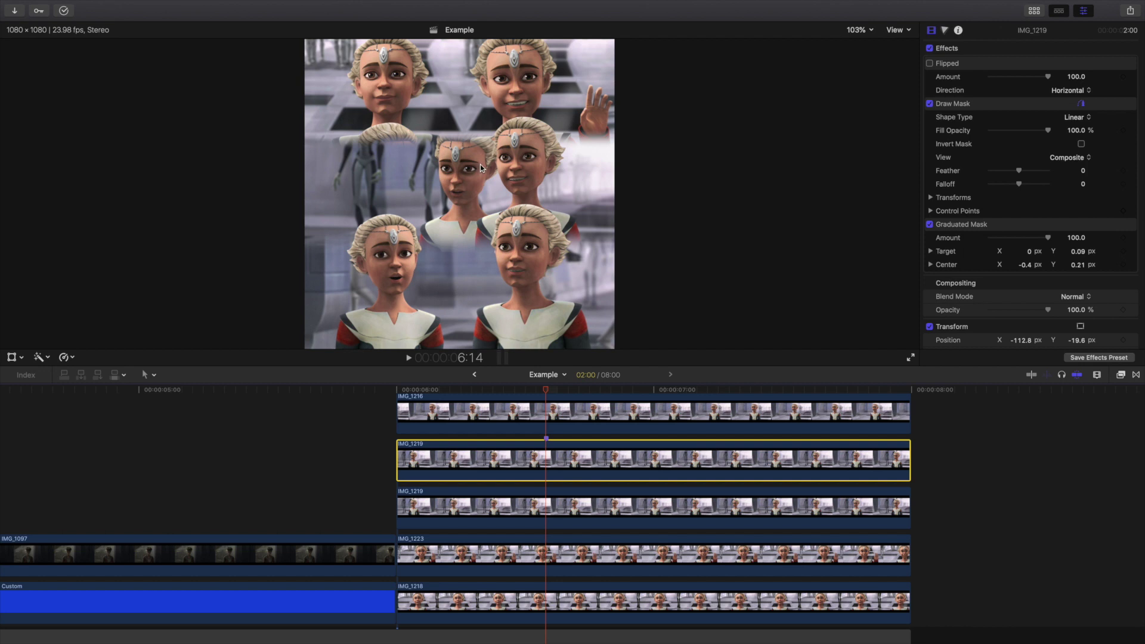
{"action": "left_click", "coordinate": [930, 63]}
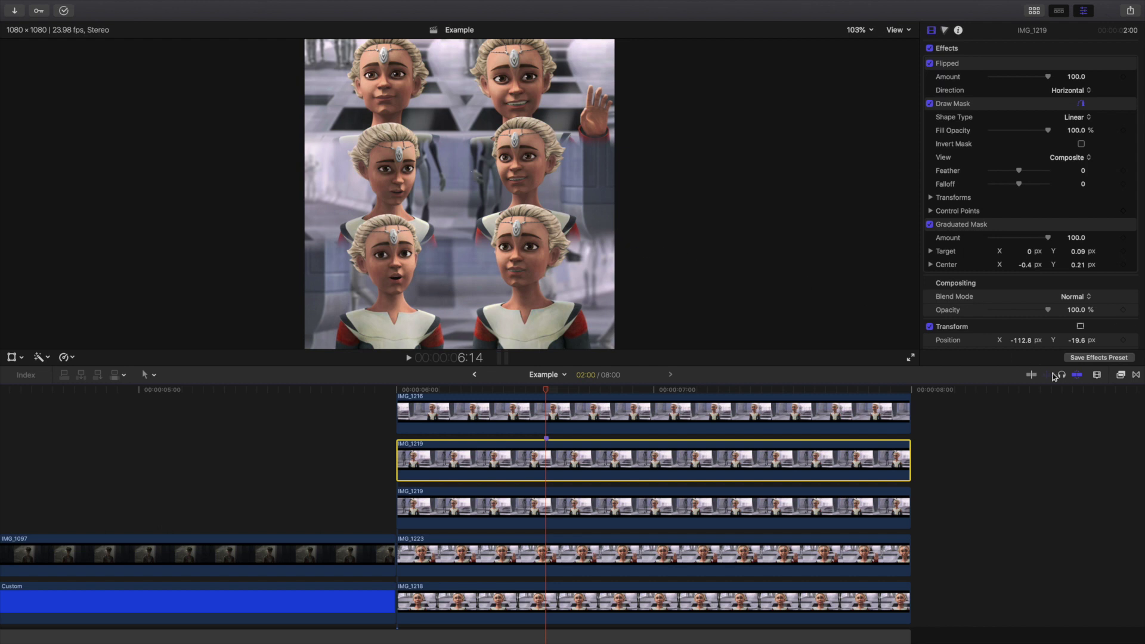
Search all the installed video effects for "flipp" and close the effects browser
{"action": "left_click", "coordinate": [1121, 374]}
{"action": "scroll", "coordinate": [951, 443], "scroll_direction": "up", "scroll_amount": 3}
{"action": "left_click", "coordinate": [925, 431]}
{"action": "left_click", "coordinate": [927, 631]}
{"action": "type", "text": "flipp"}
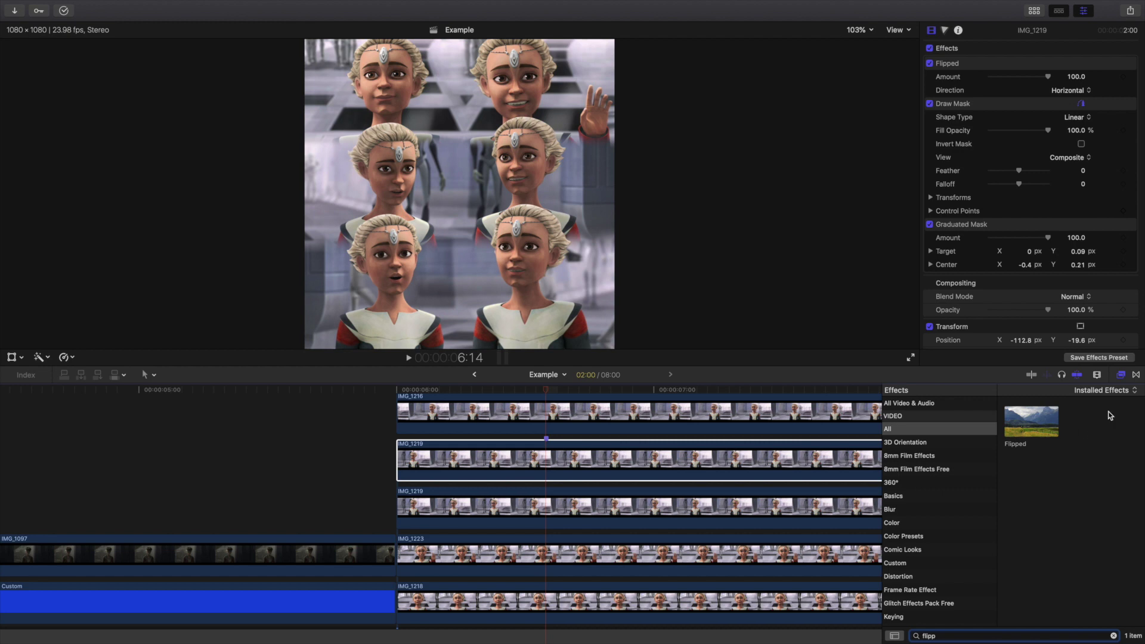
{"action": "left_click", "coordinate": [1122, 374]}
{"action": "scroll", "coordinate": [598, 445], "scroll_direction": "up", "scroll_amount": 2}
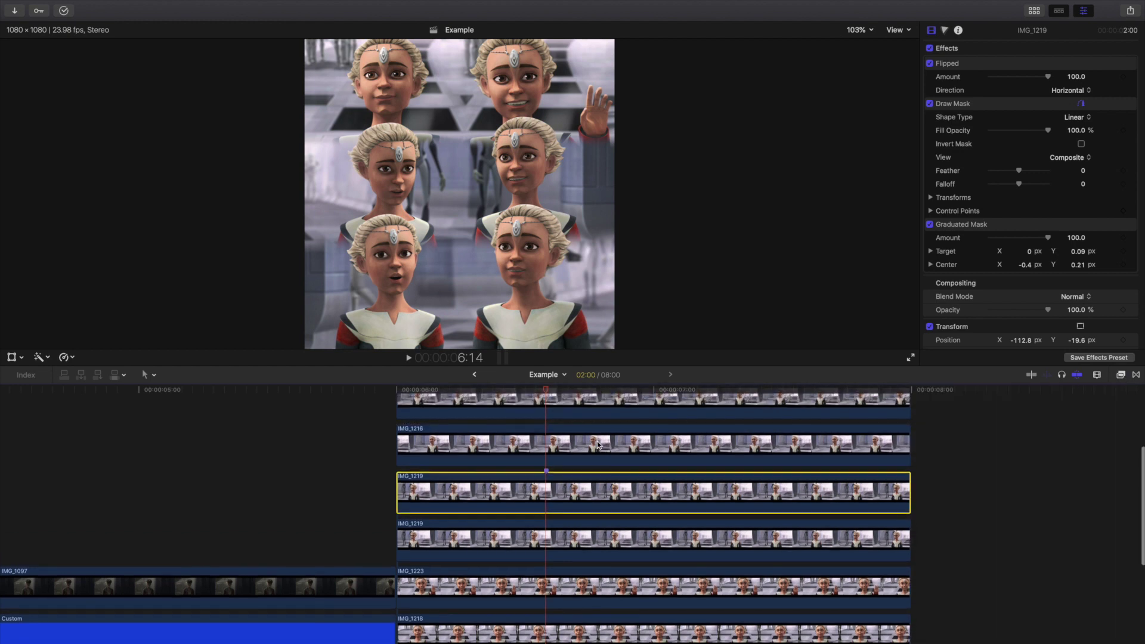
{"action": "scroll", "coordinate": [597, 441], "scroll_direction": "up", "scroll_amount": 5}
{"action": "scroll", "coordinate": [587, 411], "scroll_direction": "left", "scroll_amount": 2}
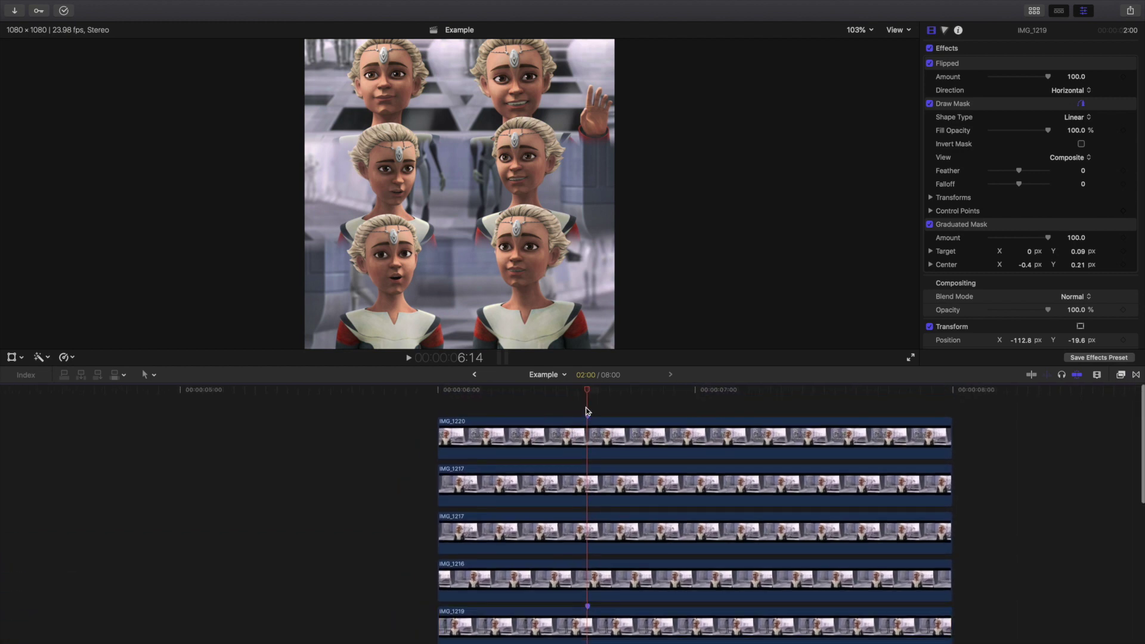
{"action": "left_click", "coordinate": [588, 412]}
{"action": "left_click", "coordinate": [587, 436]}
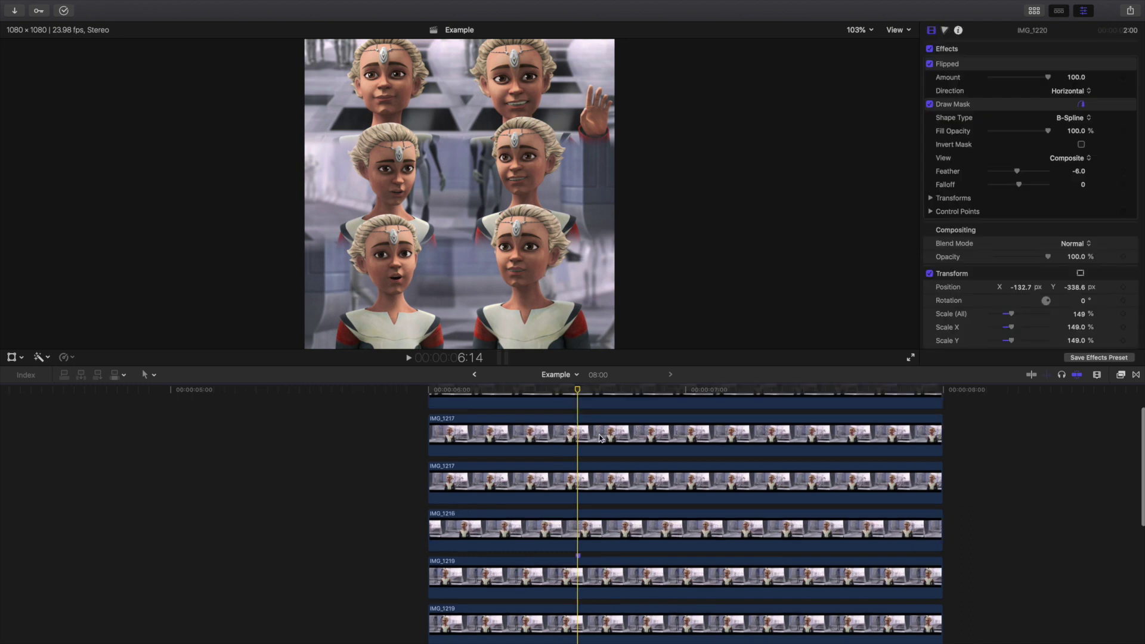
{"action": "scroll", "coordinate": [598, 434], "scroll_direction": "down", "scroll_amount": 2}
{"action": "scroll", "coordinate": [599, 435], "scroll_direction": "right", "scroll_amount": 1}
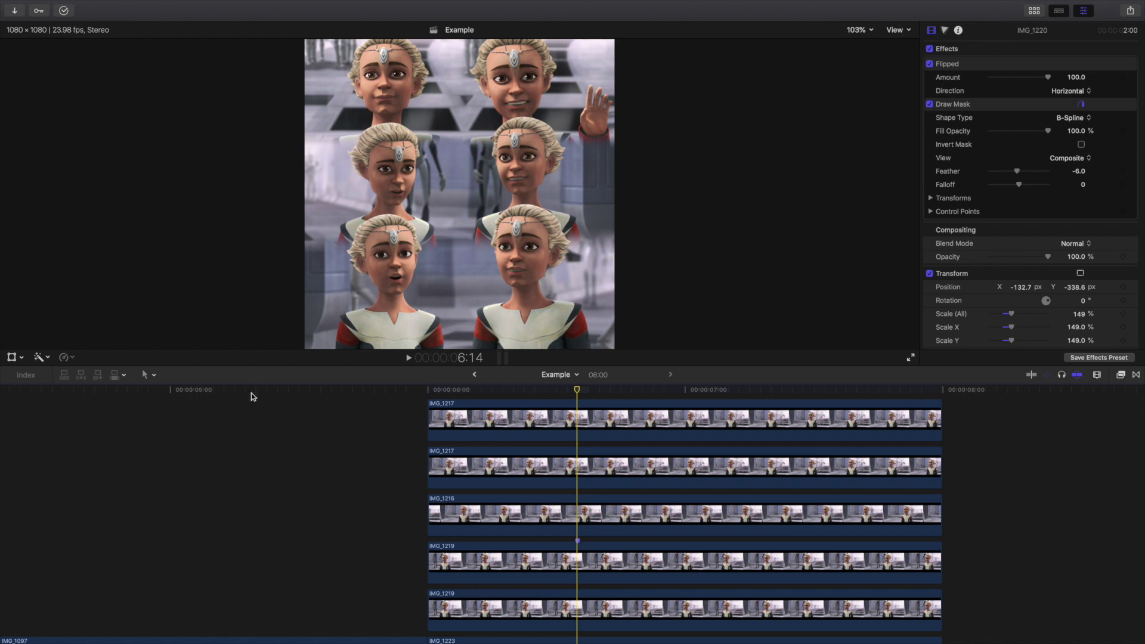
Select the IMG_1097 clip at 4:14 and examine its mask outline around the hair at 200% and 400%
{"action": "scroll", "coordinate": [238, 476], "scroll_direction": "down", "scroll_amount": 3}
{"action": "scroll", "coordinate": [243, 475], "scroll_direction": "left", "scroll_amount": 4}
{"action": "scroll", "coordinate": [244, 476], "scroll_direction": "left", "scroll_amount": 1}
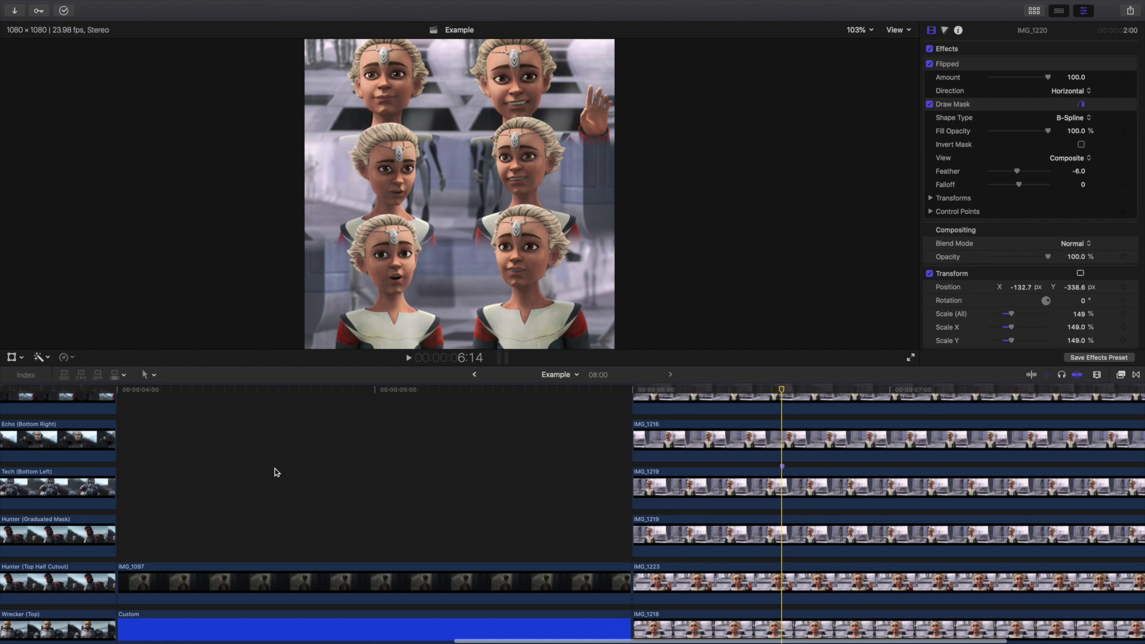
{"action": "left_click", "coordinate": [274, 471]}
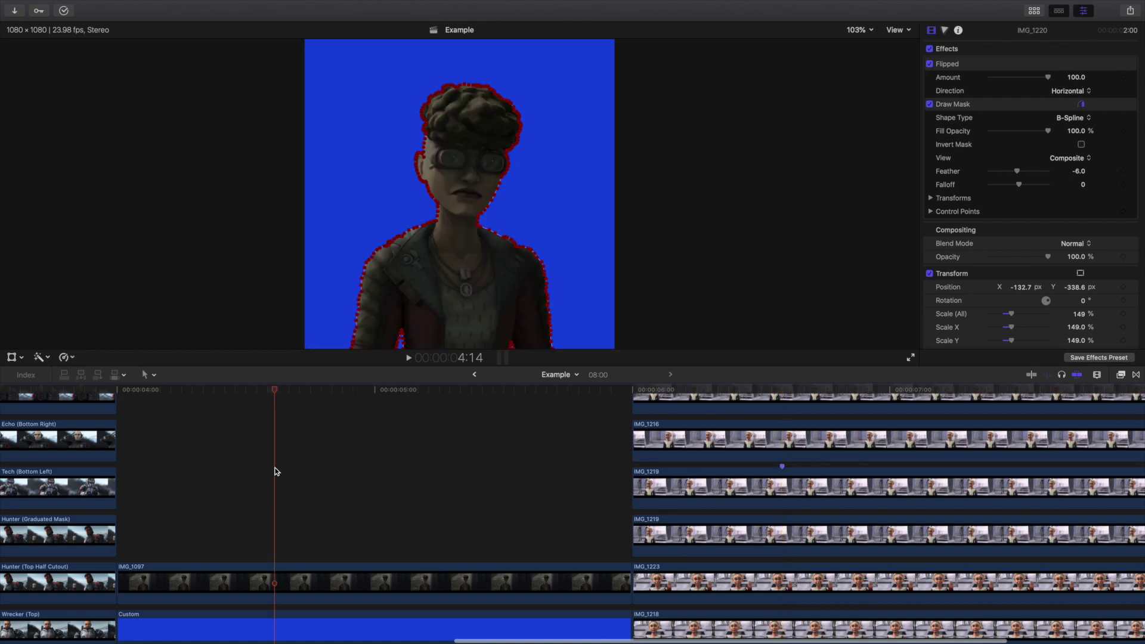
{"action": "left_click", "coordinate": [318, 572]}
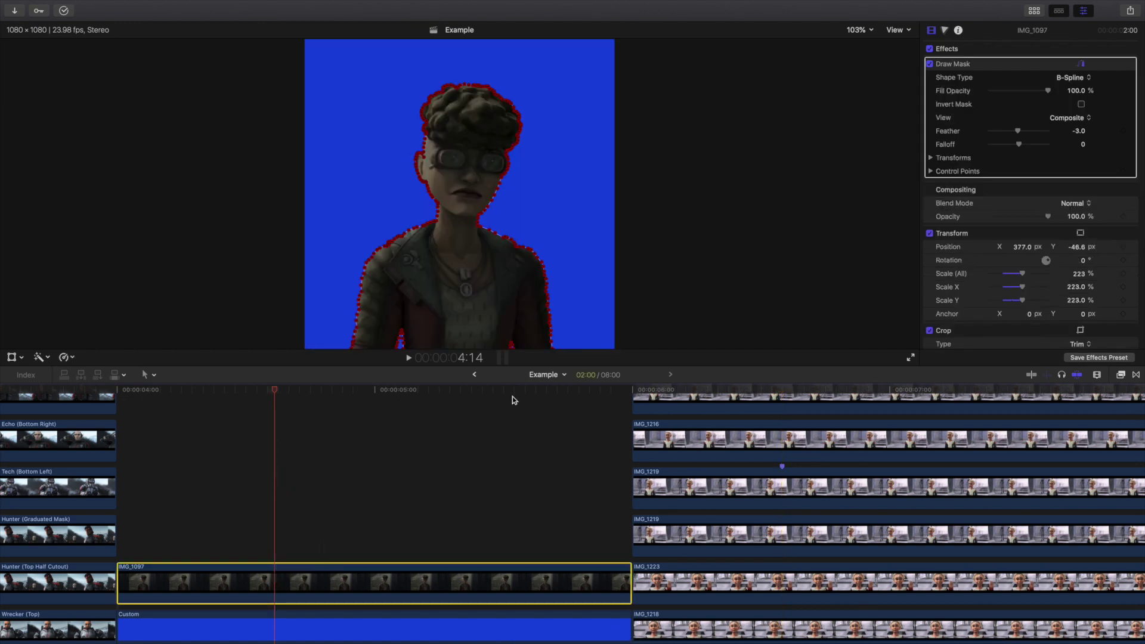
{"action": "left_click", "coordinate": [862, 30]}
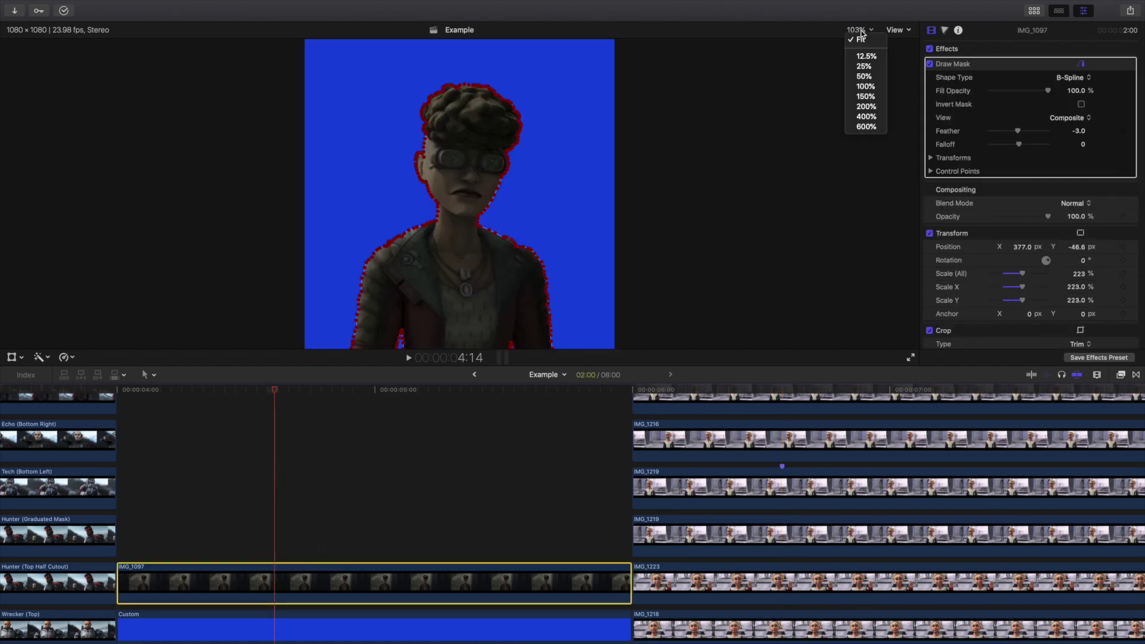
{"action": "left_click", "coordinate": [868, 114]}
{"action": "left_click_drag", "start_coordinate": [749, 196], "coordinate": [769, 139]}
{"action": "left_click", "coordinate": [859, 30]}
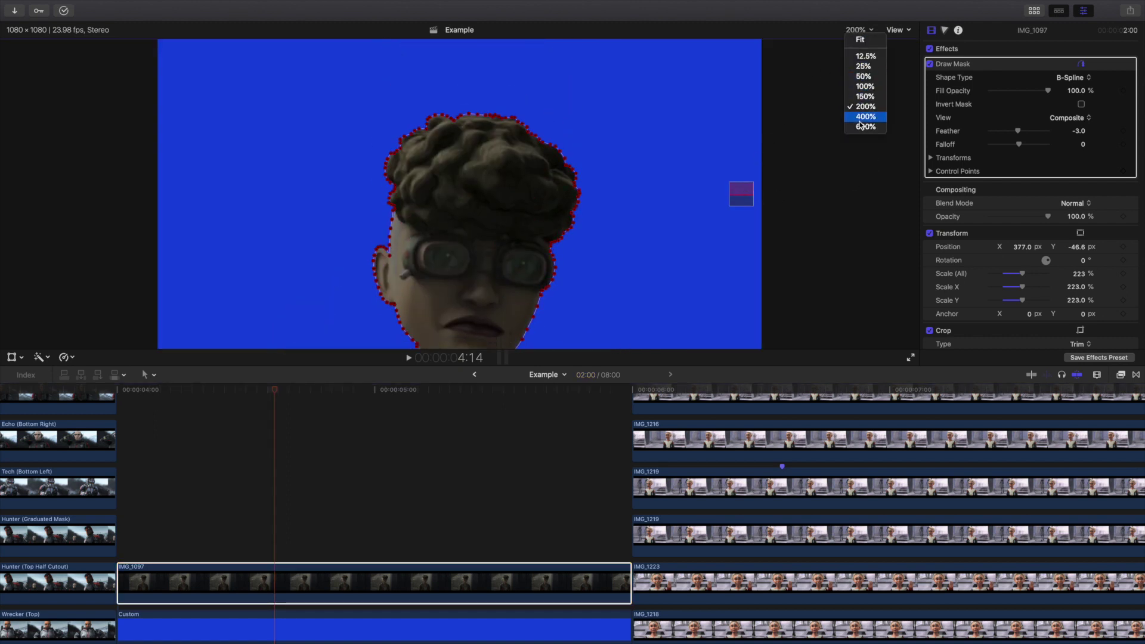
{"action": "left_click", "coordinate": [860, 126]}
{"action": "left_click_drag", "start_coordinate": [898, 193], "coordinate": [902, 194]}
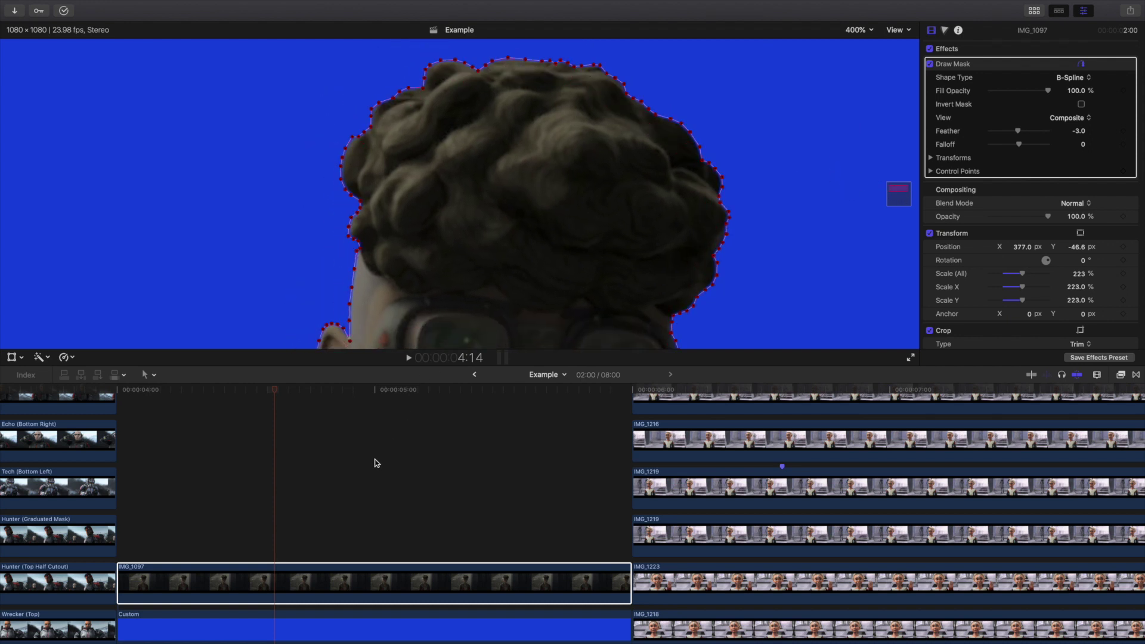
Hide the IMG_1097 clip's mask outline, try the Linear shape type on its Draw Mask, and restore B-Spline
{"action": "left_click", "coordinate": [275, 580]}
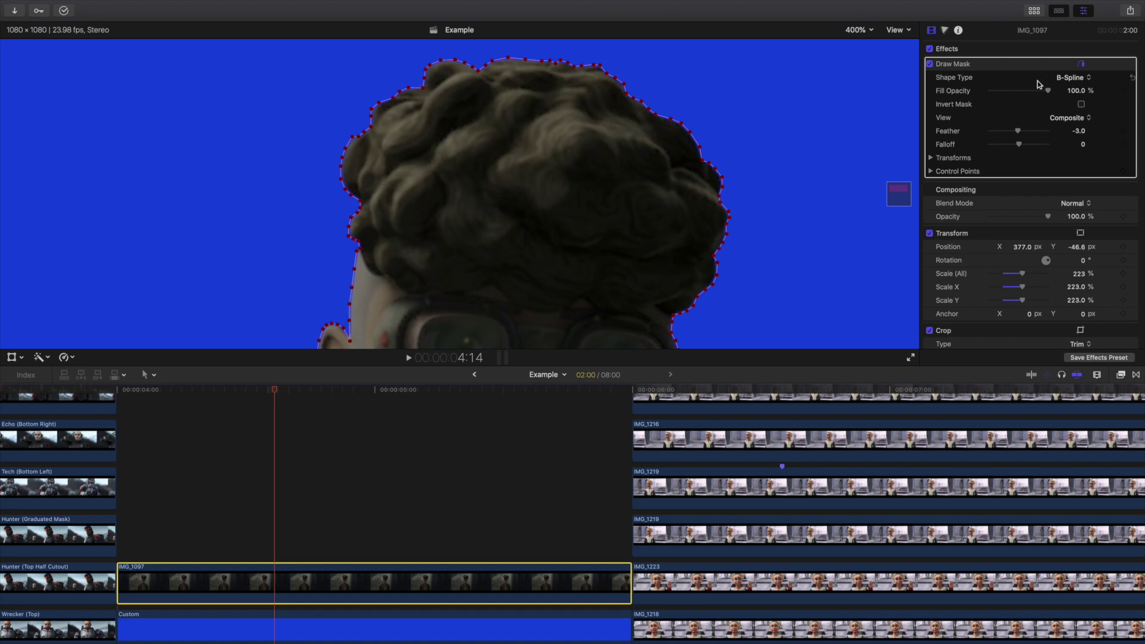
{"action": "left_click", "coordinate": [1082, 64]}
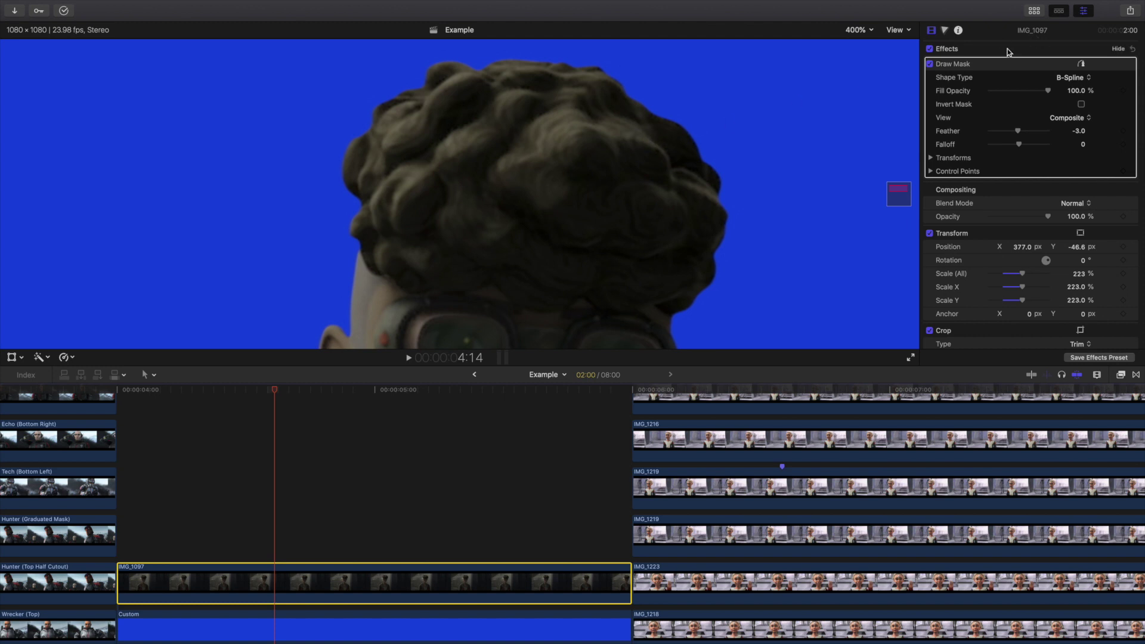
{"action": "left_click", "coordinate": [1066, 79]}
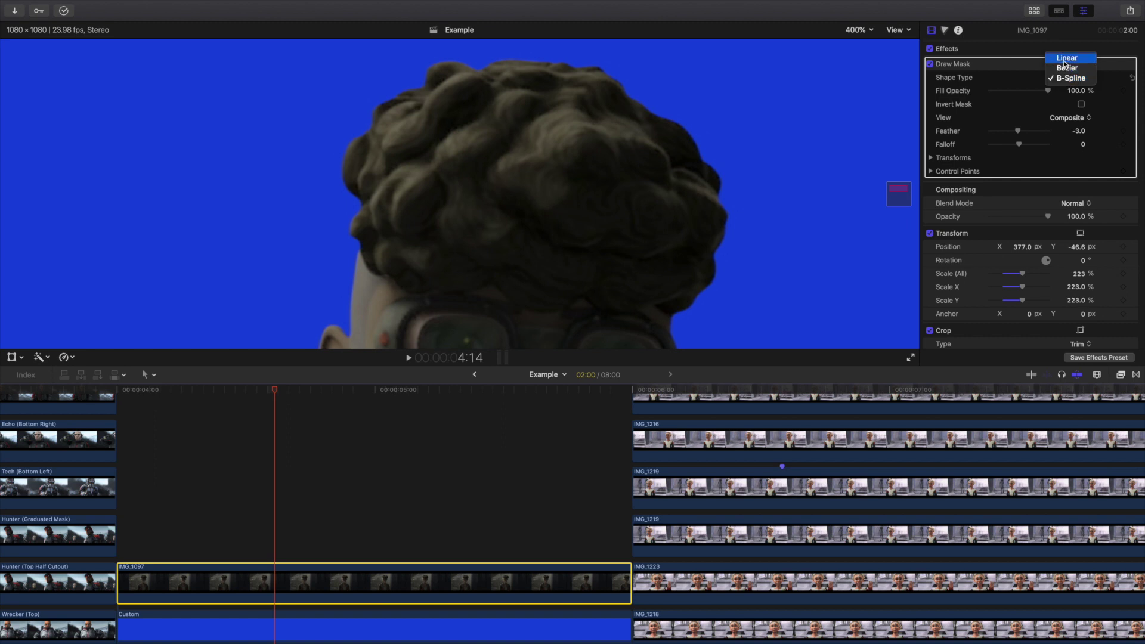
{"action": "left_click", "coordinate": [1065, 58]}
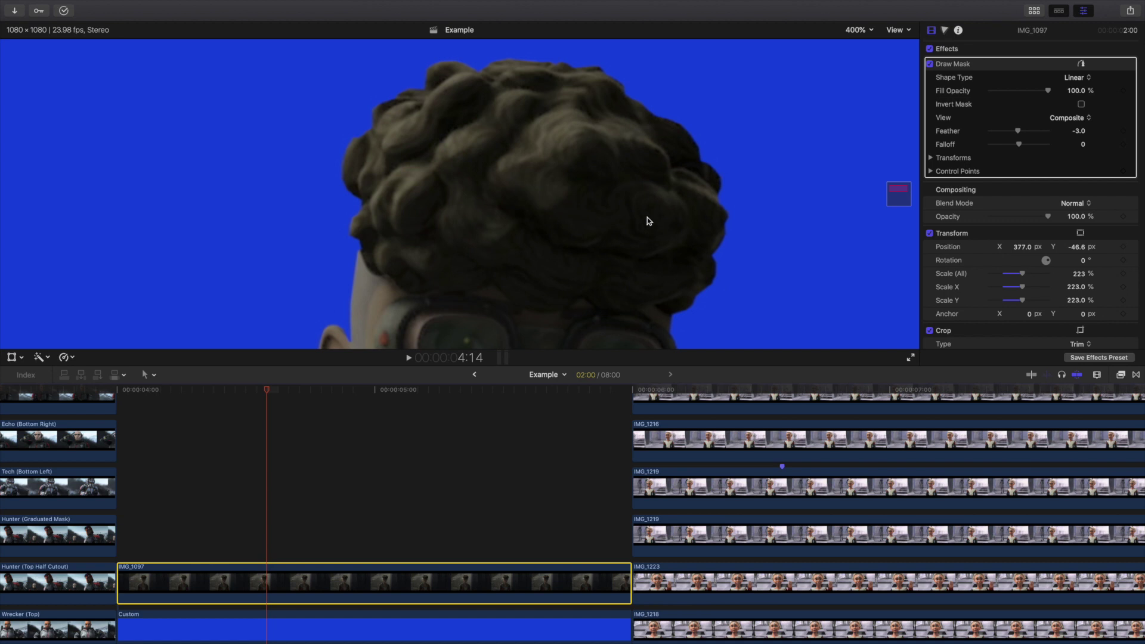
{"action": "left_click", "coordinate": [1071, 81]}
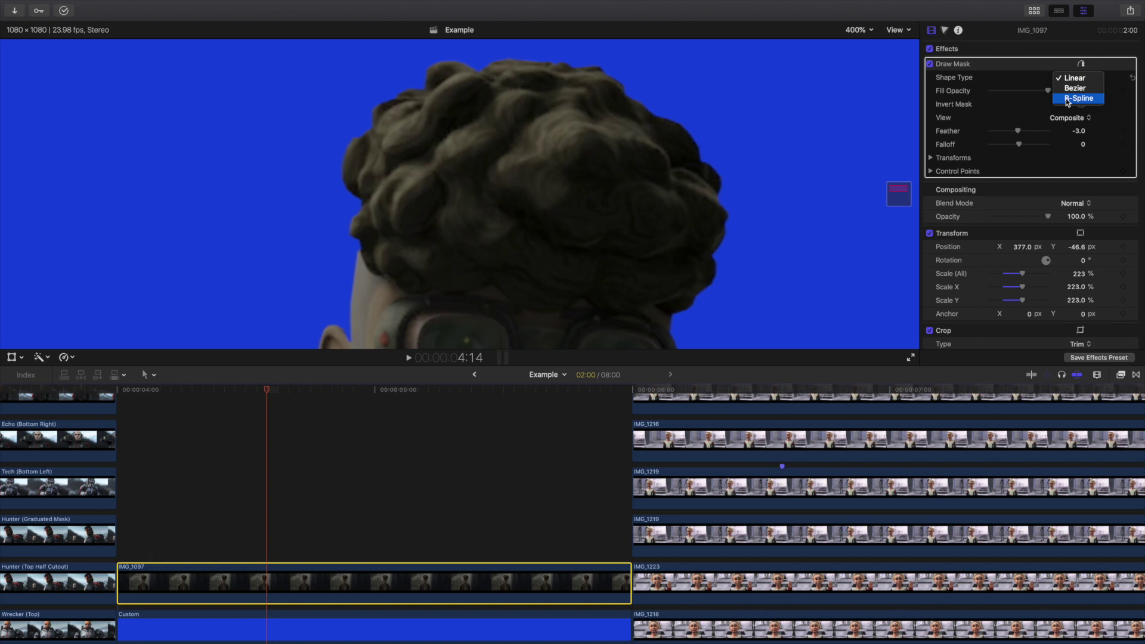
{"action": "key", "text": "Escape"}
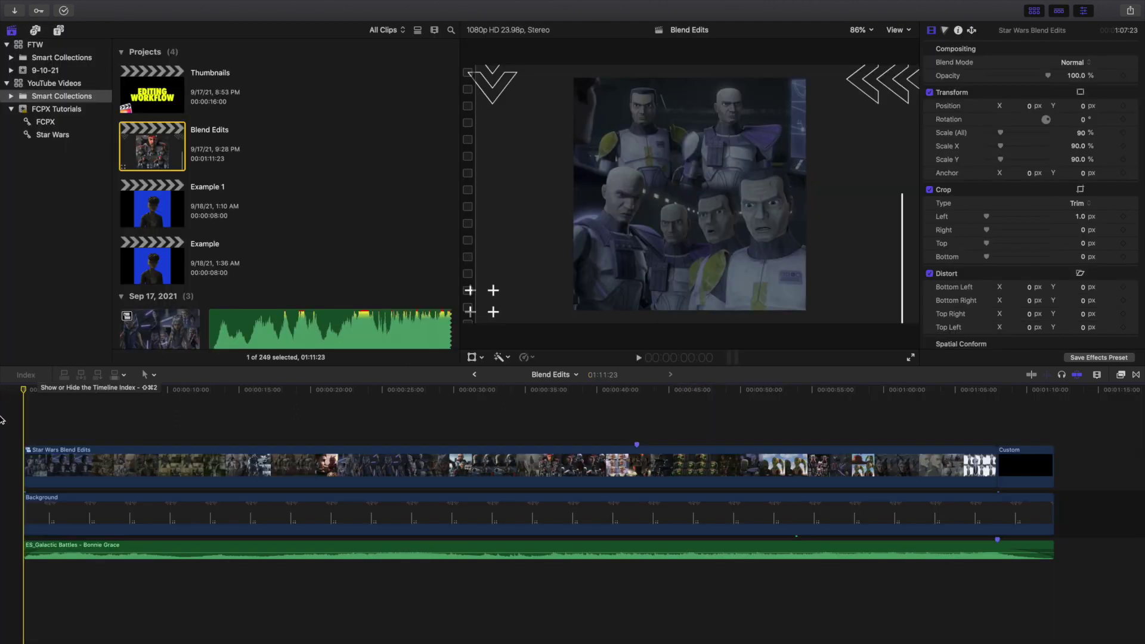
Play the Blend Edits project from the start, replay it from about 14:21, and pause at 15:12
{"action": "key", "text": "space"}
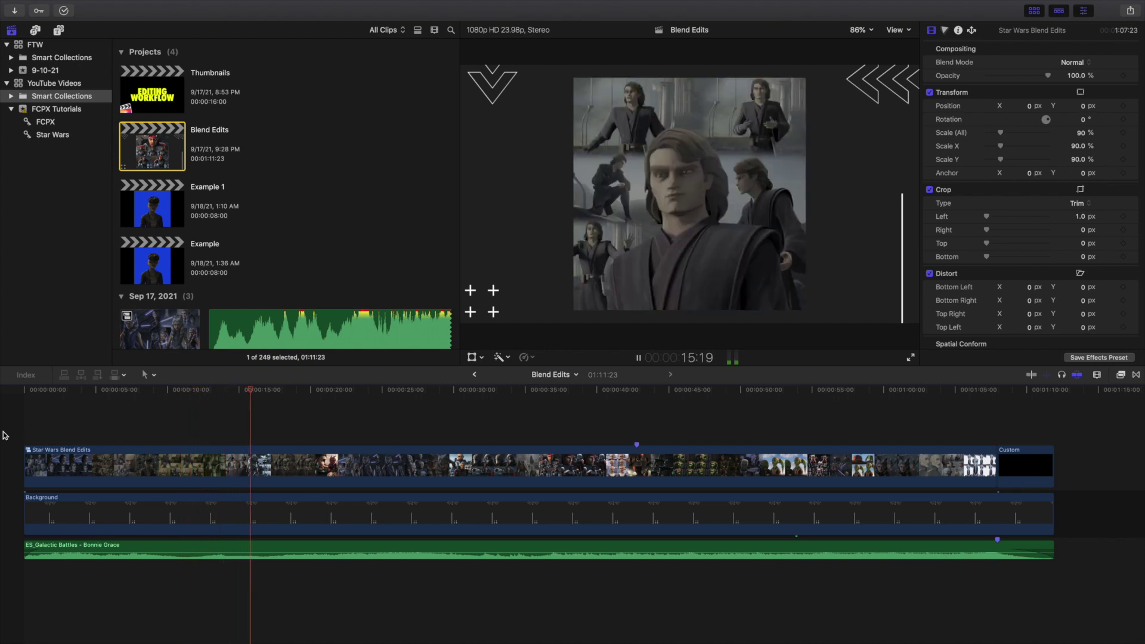
{"action": "left_click", "coordinate": [234, 434]}
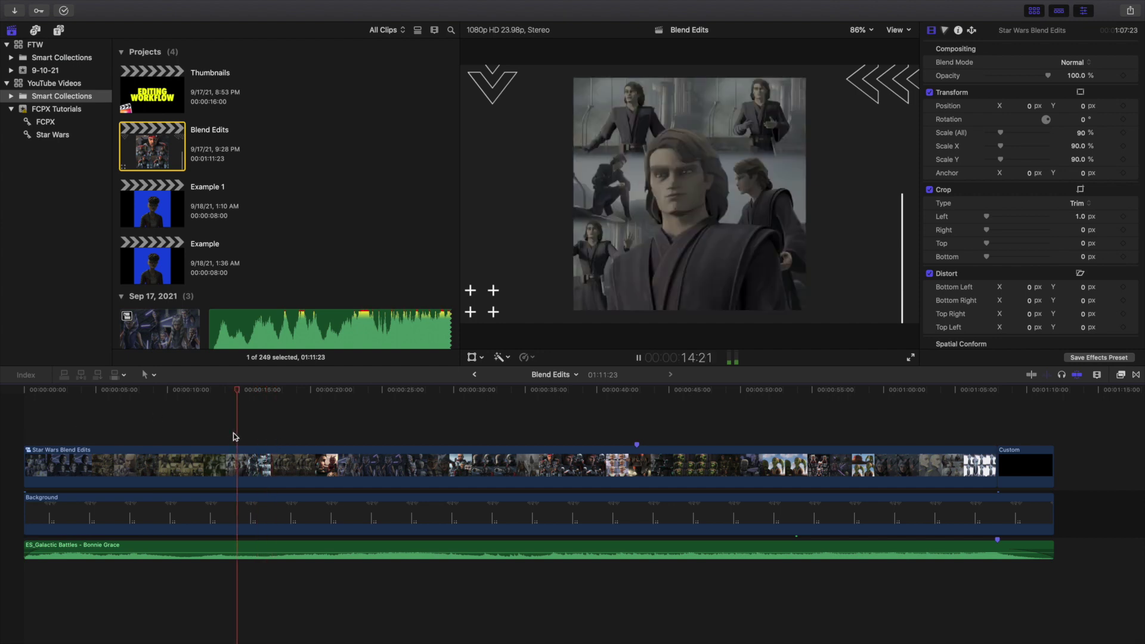
{"action": "key", "text": "space"}
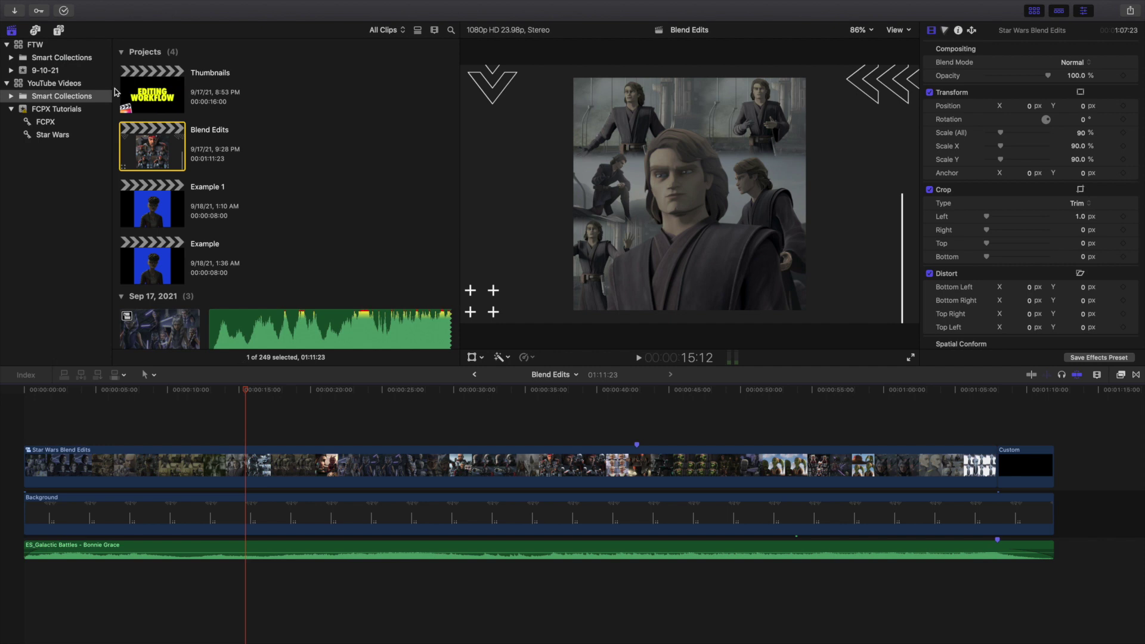
Add a Short adjustment layer title above the Star Wars Blend Edits clip around 15:12
{"action": "left_click", "coordinate": [58, 30]}
{"action": "scroll", "coordinate": [47, 109], "scroll_direction": "up", "scroll_amount": 5}
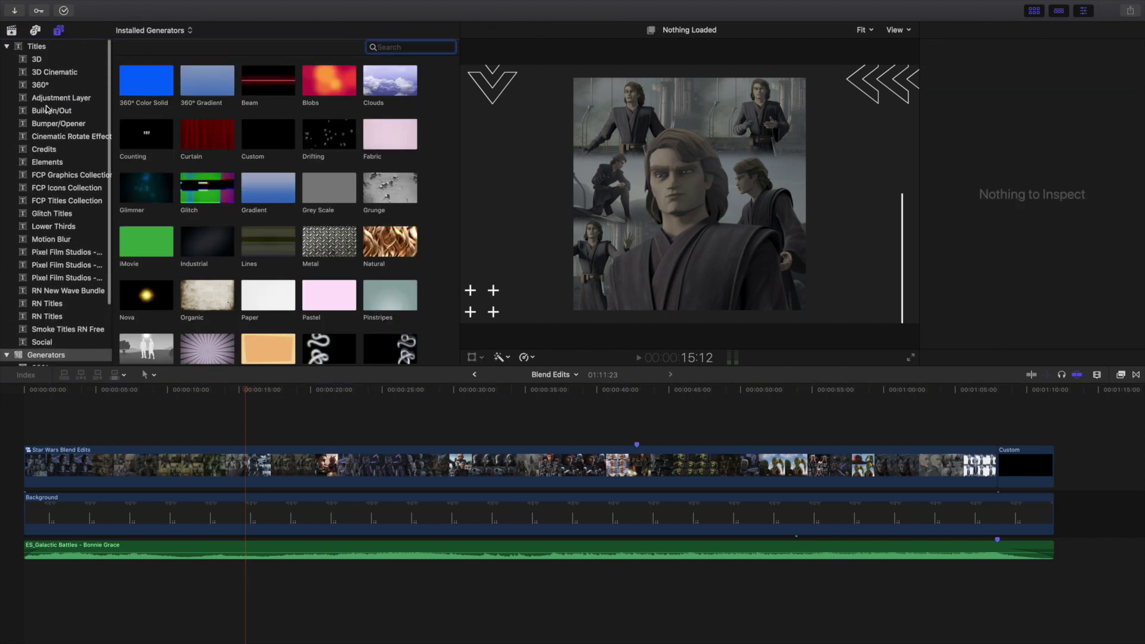
{"action": "left_click", "coordinate": [50, 96]}
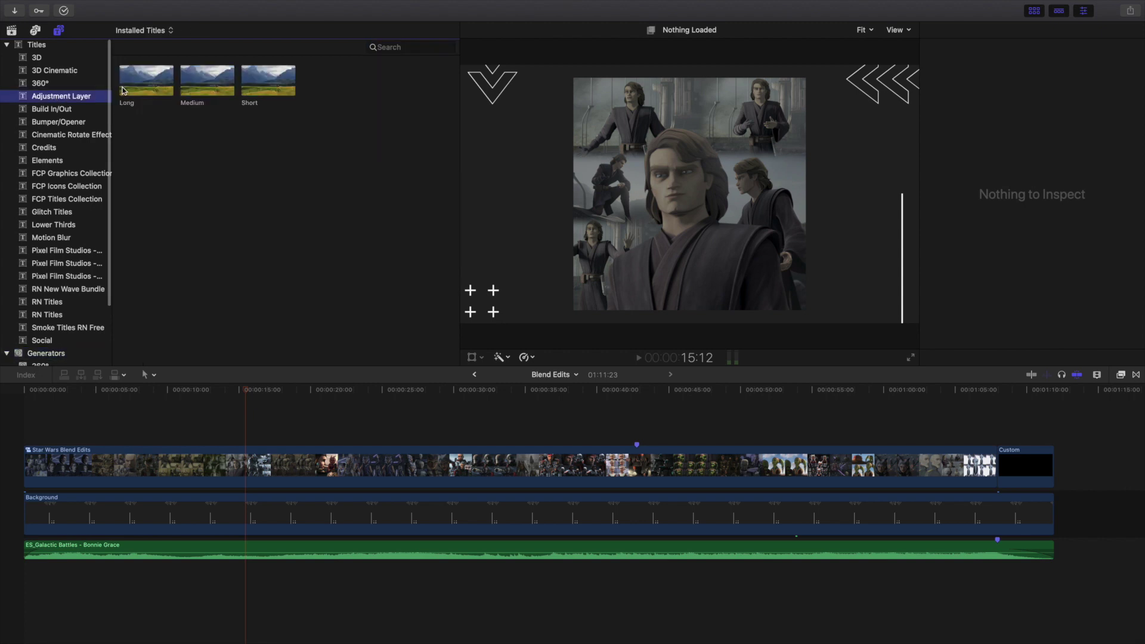
{"action": "left_click_drag", "start_coordinate": [268, 80], "coordinate": [240, 423]}
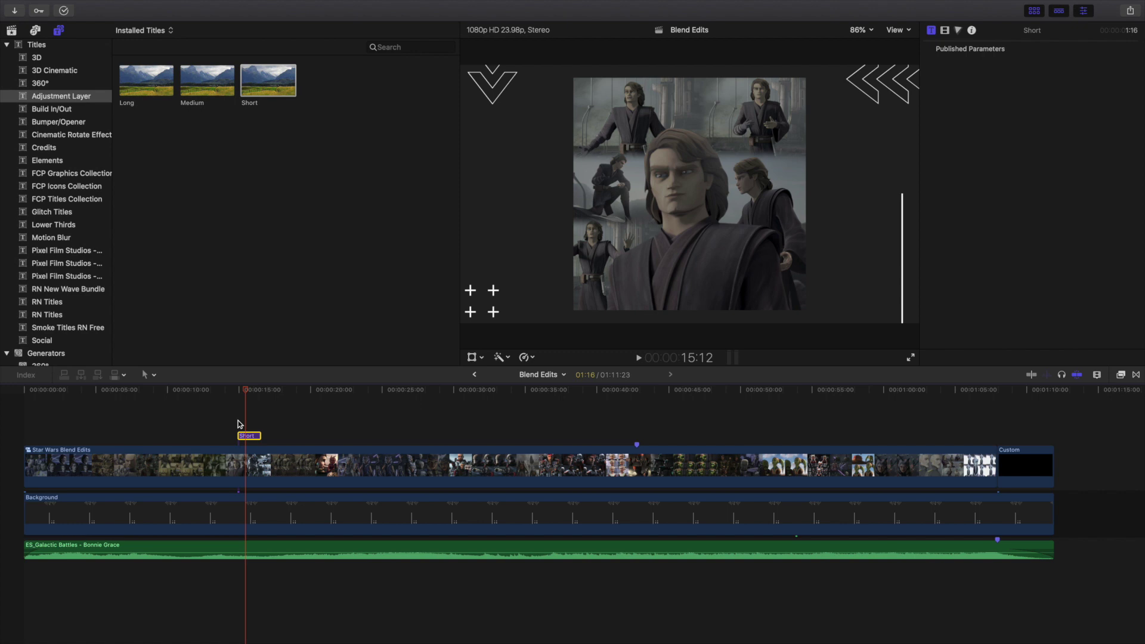
Clear the old effects search and apply the Custom LUT color effect to the Short adjustment layer
{"action": "left_click", "coordinate": [1120, 376]}
{"action": "left_click", "coordinate": [1114, 636]}
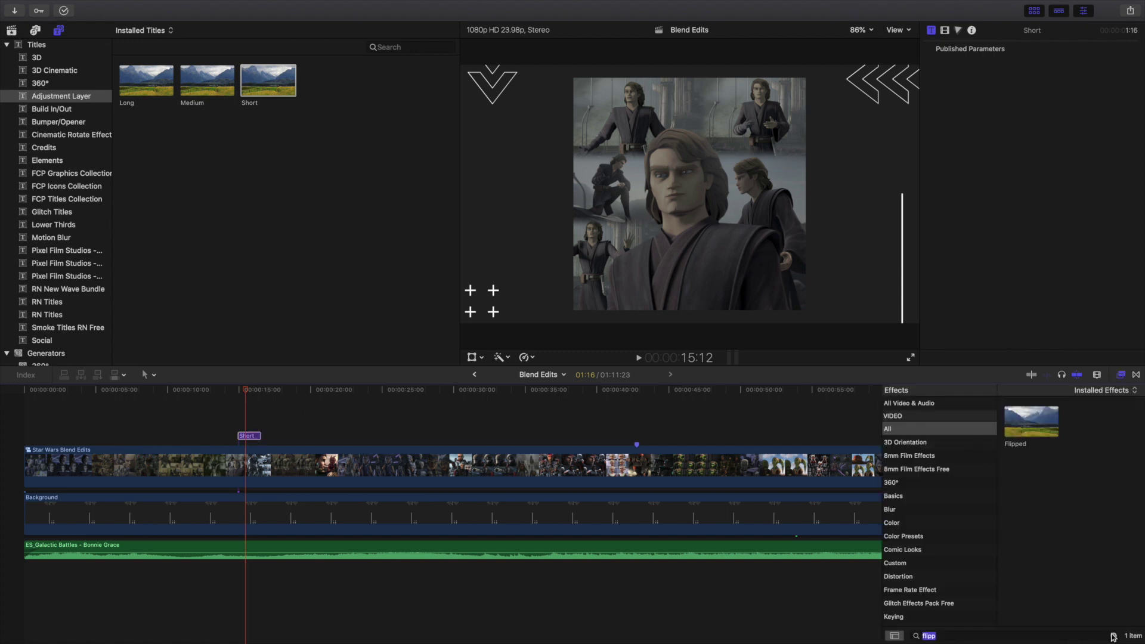
{"action": "scroll", "coordinate": [929, 531], "scroll_direction": "down", "scroll_amount": 2}
{"action": "left_click", "coordinate": [925, 495]}
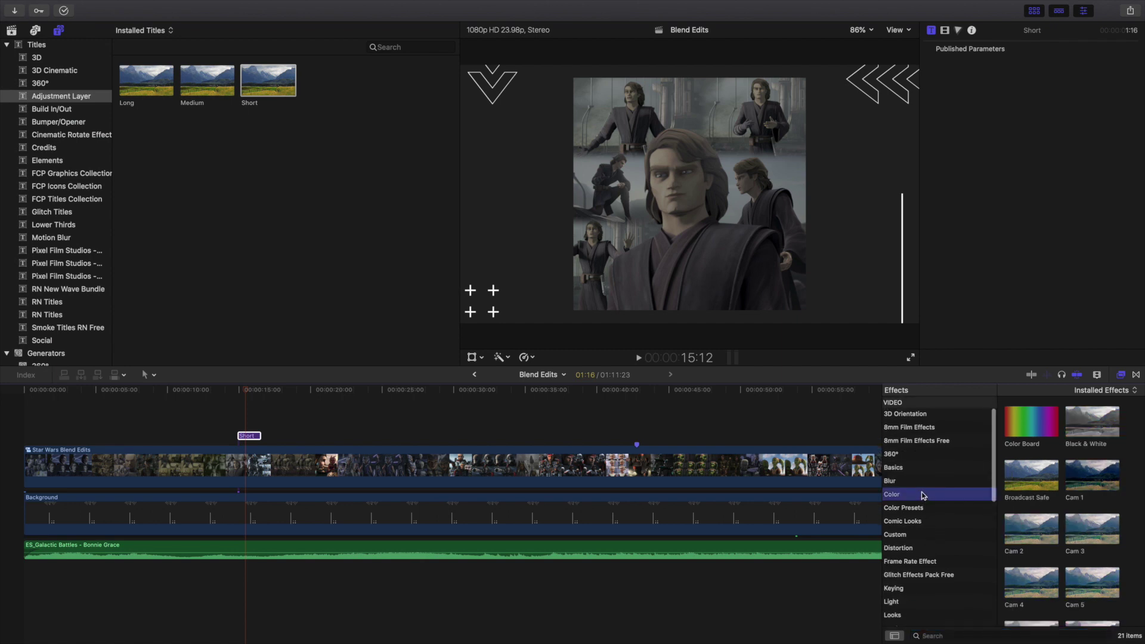
{"action": "scroll", "coordinate": [1039, 517], "scroll_direction": "down", "scroll_amount": 5}
{"action": "left_click_drag", "start_coordinate": [1029, 539], "coordinate": [250, 438]}
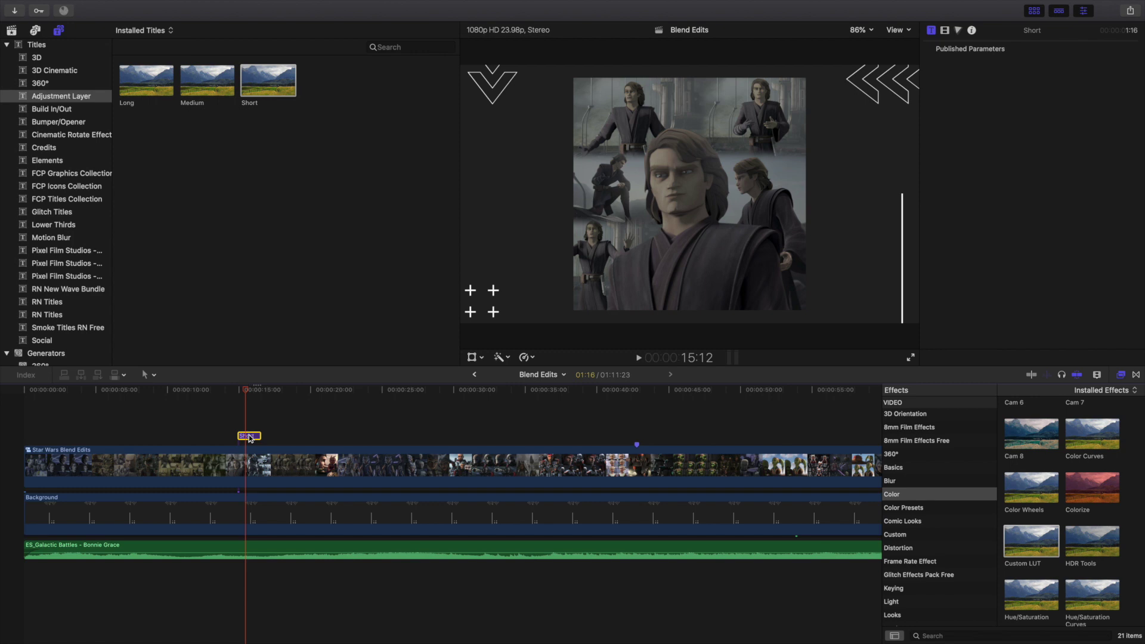
Try the Ball Rec LUT on the adjustment layer's Custom LUT effect, and switch it to Chrome
{"action": "left_click", "coordinate": [945, 31]}
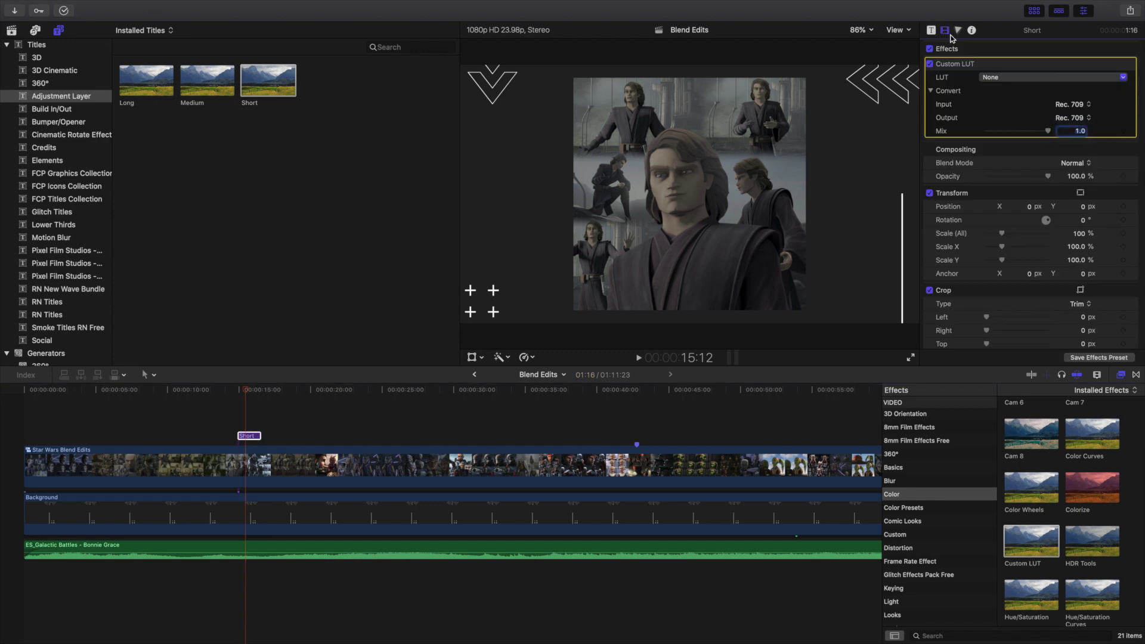
{"action": "left_click", "coordinate": [996, 79]}
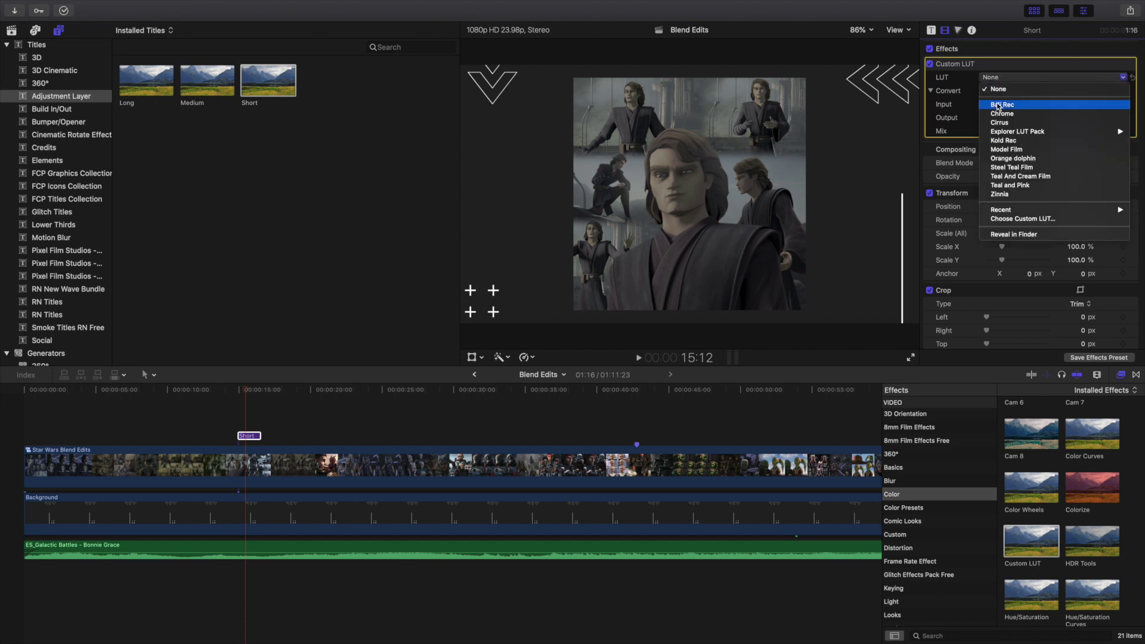
{"action": "left_click", "coordinate": [1000, 105]}
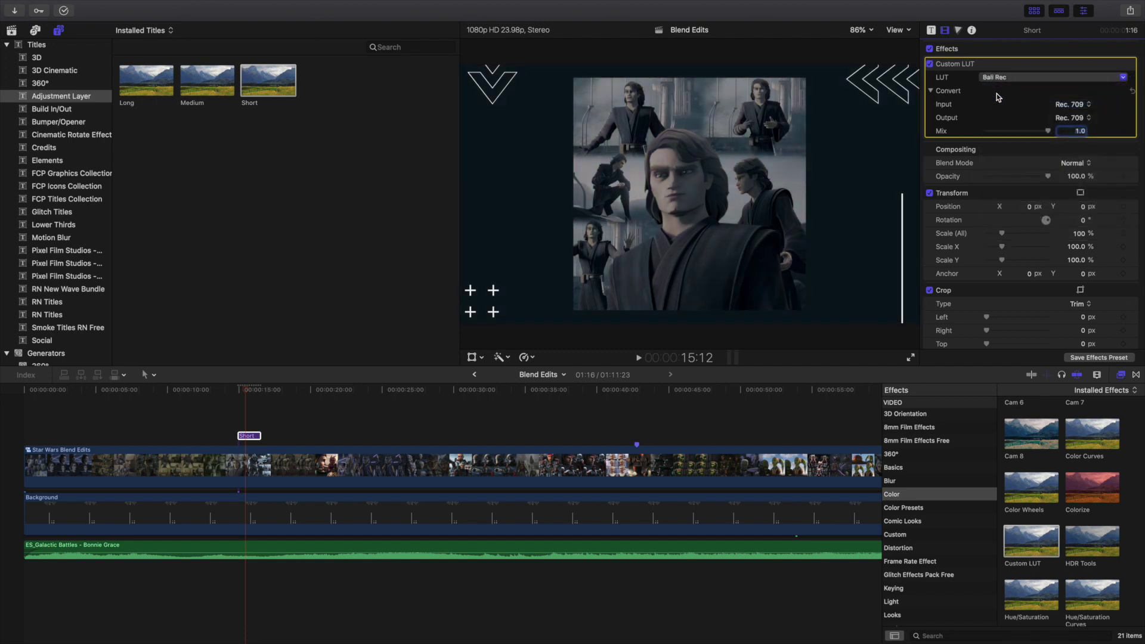
{"action": "left_click", "coordinate": [1001, 79]}
{"action": "left_click", "coordinate": [1002, 114]}
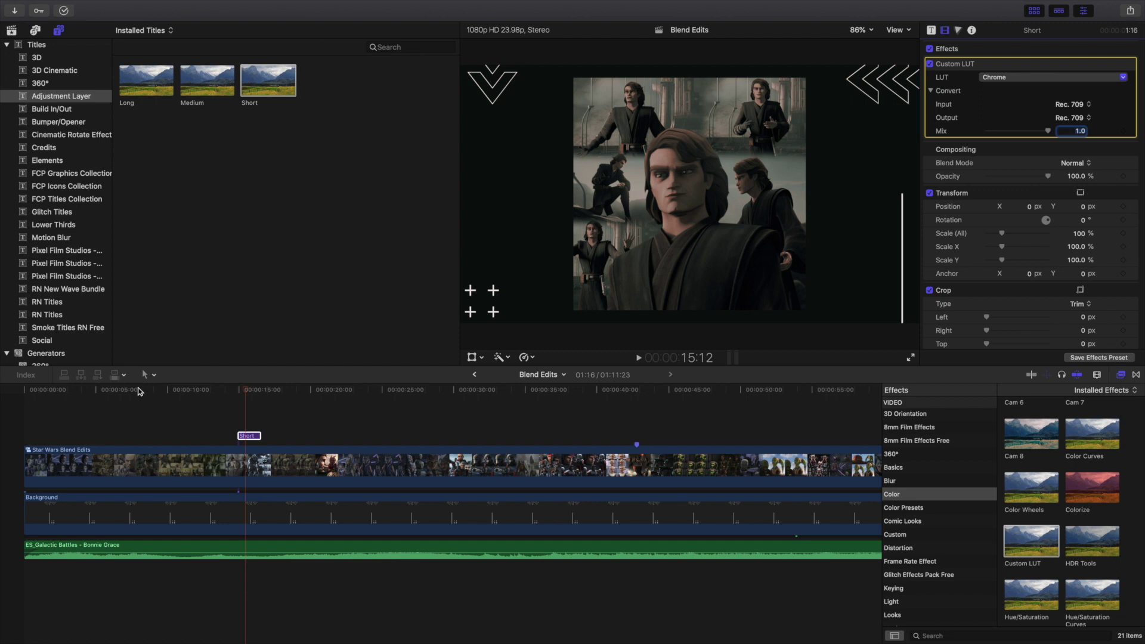
Delete the Short adjustment layer, close the effects browser, and return the playhead to the start of Blend Edits
{"action": "left_click", "coordinate": [250, 438]}
{"action": "key", "text": "Delete"}
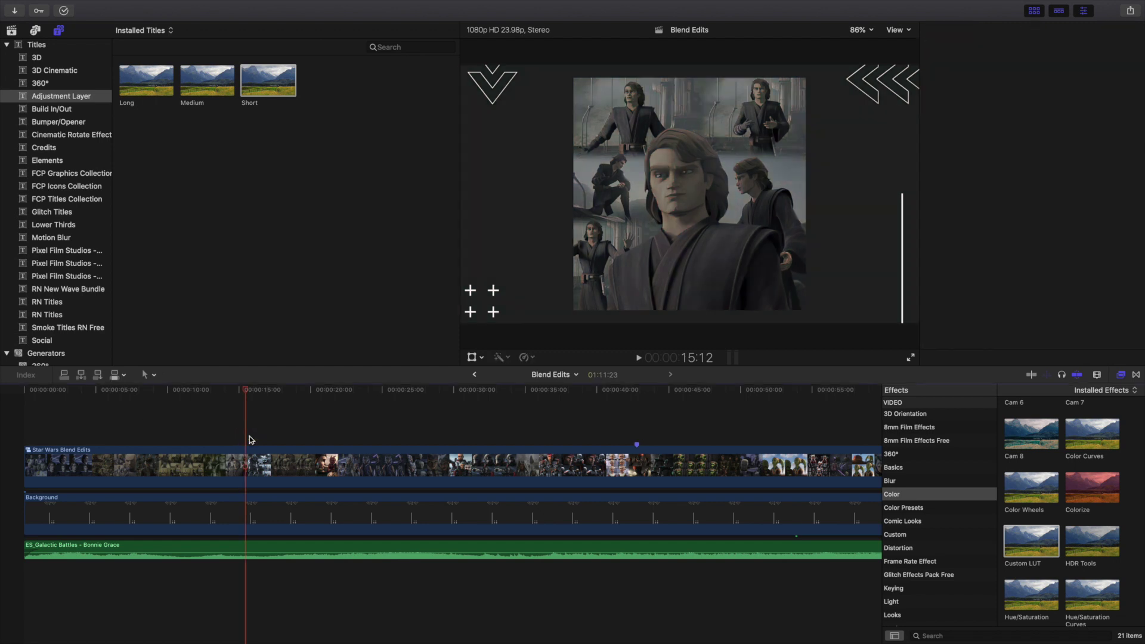
{"action": "left_click", "coordinate": [1121, 374]}
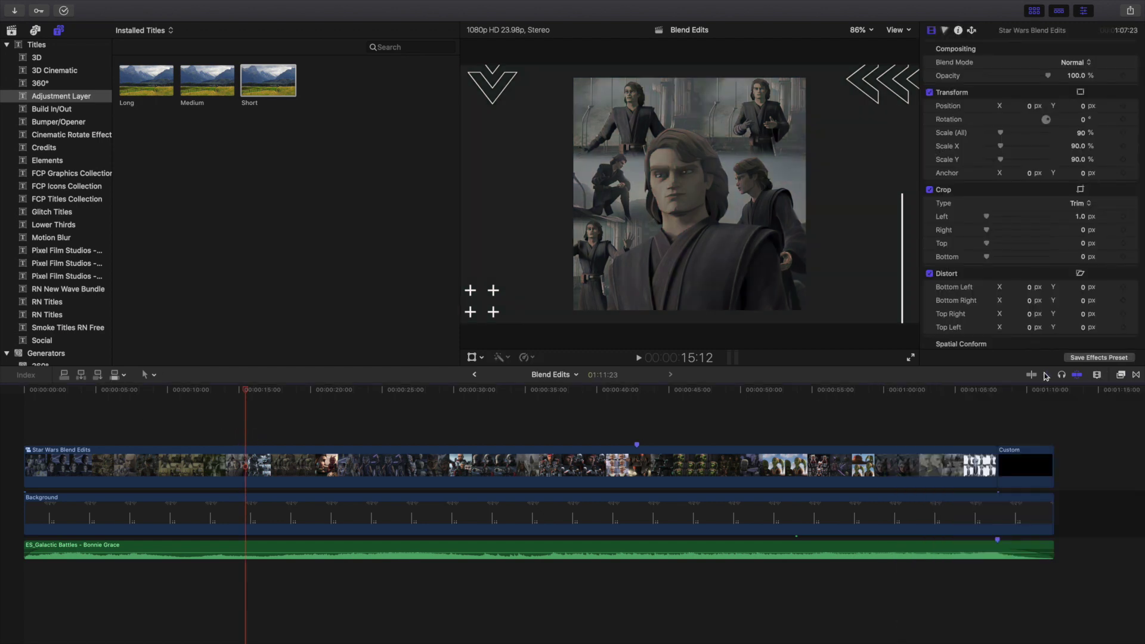
{"action": "left_click", "coordinate": [21, 441]}
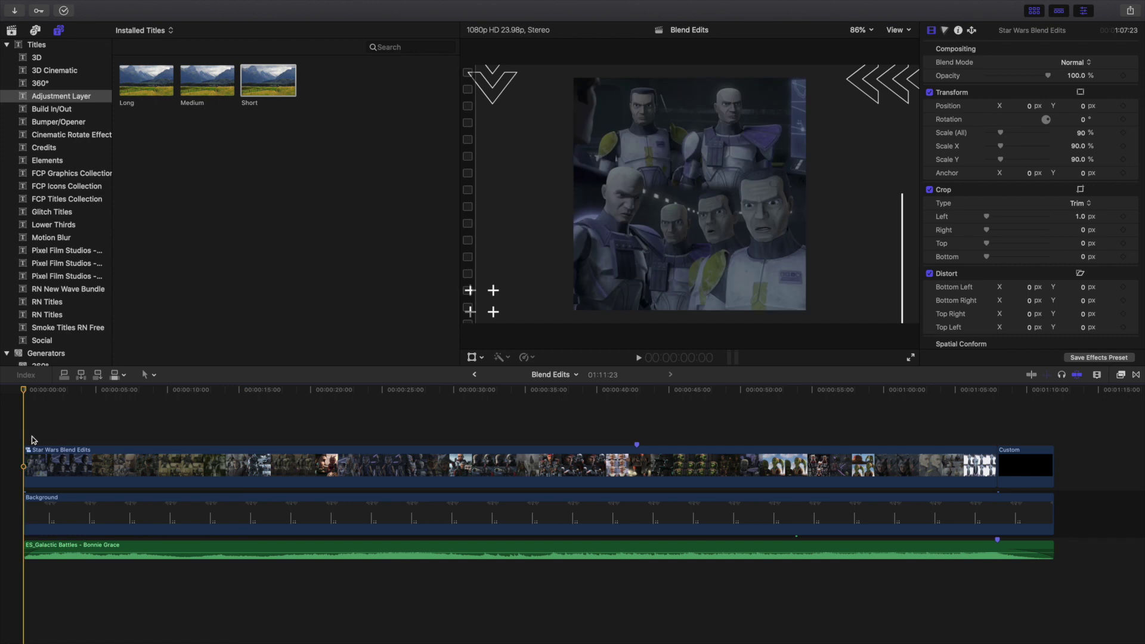
Open the Example project from the FCPX Tutorials event
{"action": "left_click", "coordinate": [12, 31]}
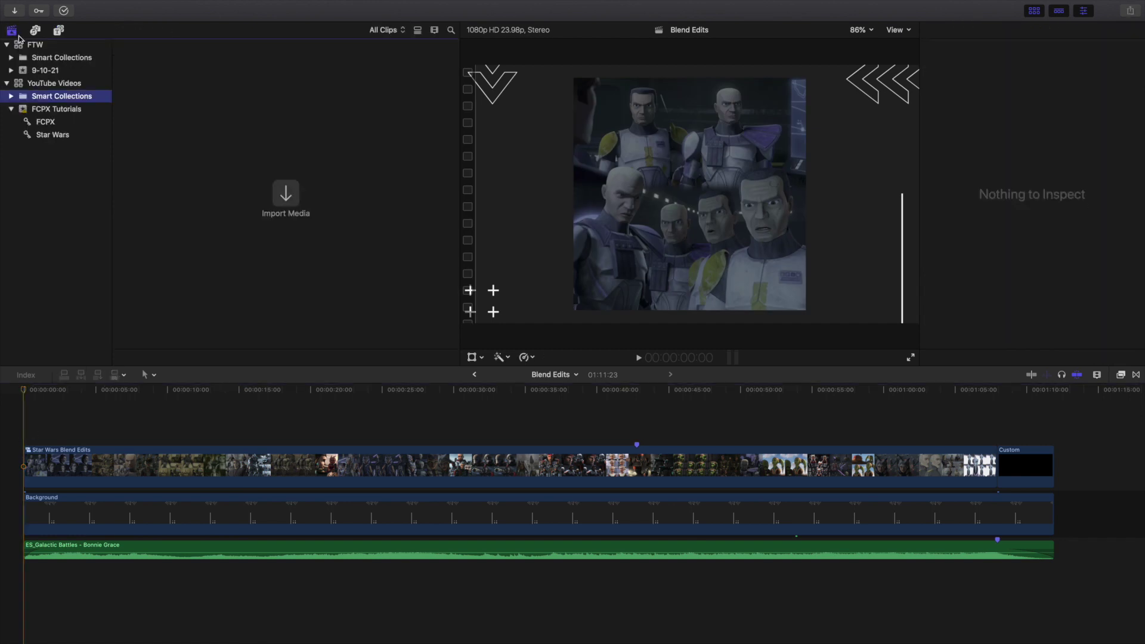
{"action": "left_click", "coordinate": [37, 109]}
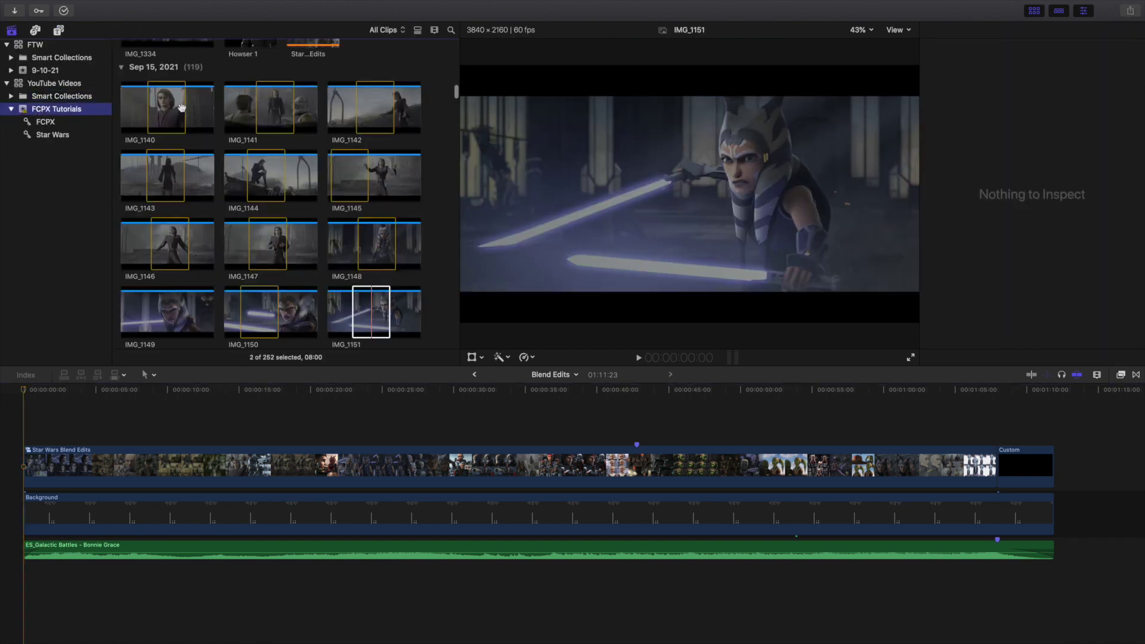
{"action": "scroll", "coordinate": [182, 111], "scroll_direction": "up", "scroll_amount": 10}
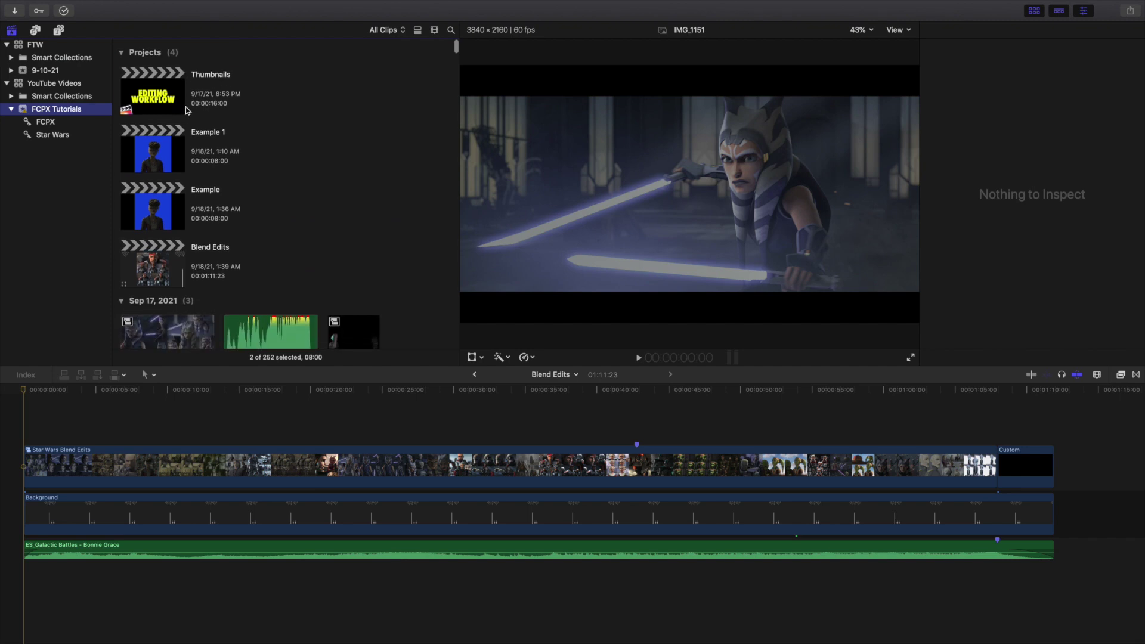
{"action": "double_click", "coordinate": [157, 210]}
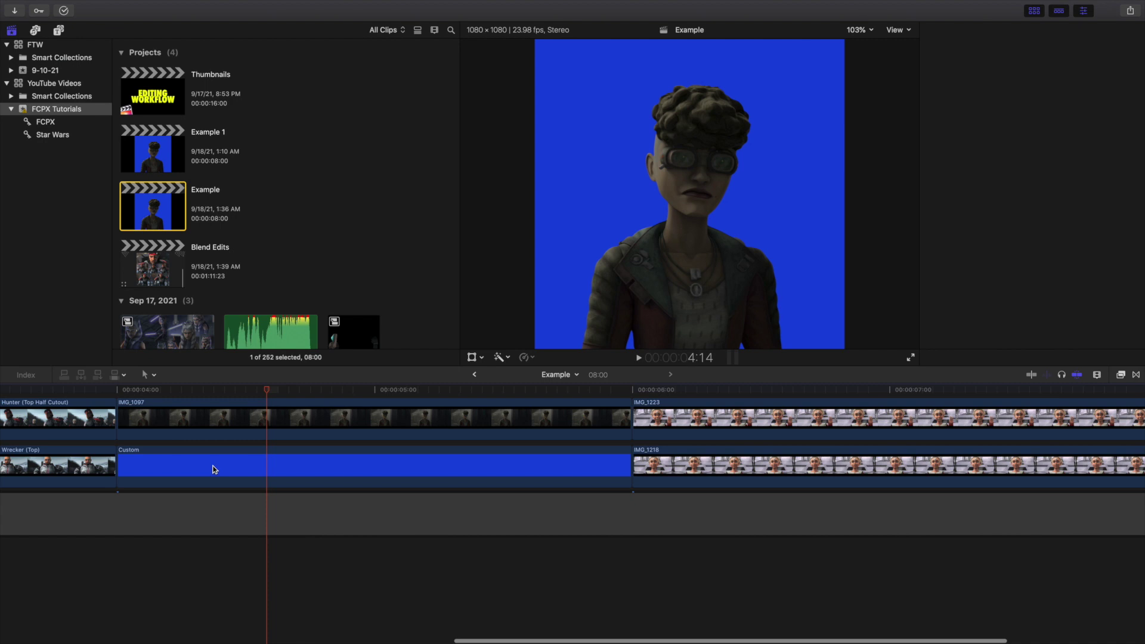
{"action": "scroll", "coordinate": [213, 469], "scroll_direction": "up", "scroll_amount": 2}
{"action": "key", "text": "super+4"}
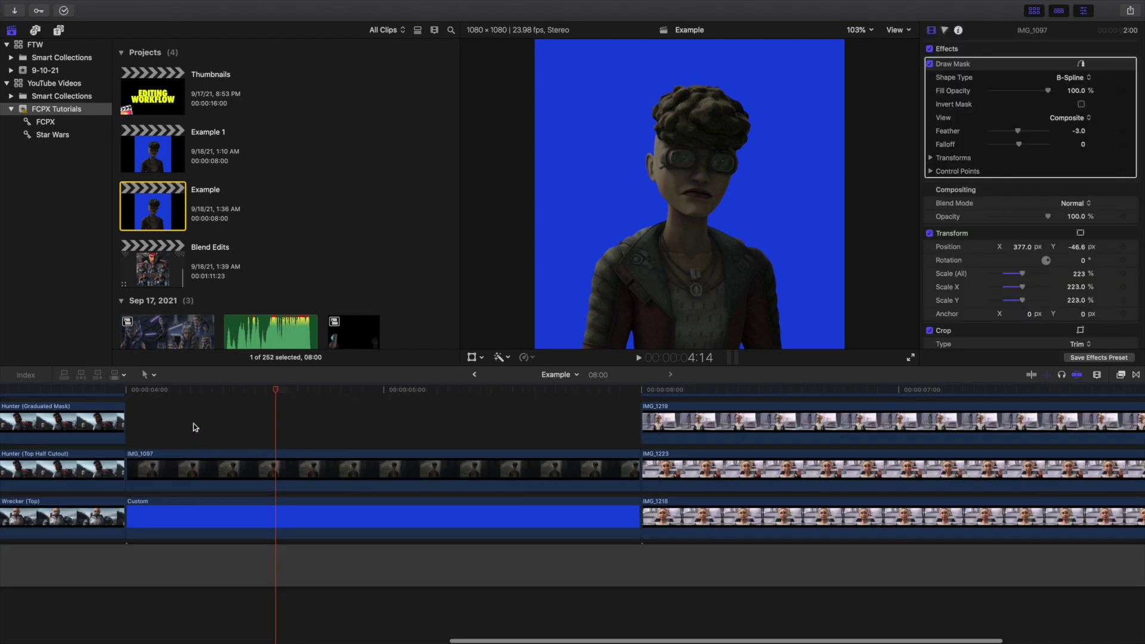
Examine the stacked Crosshair, Echo, Tech, Hunter and Wrecker clips in the opening four seconds and show the composite at 1:13
{"action": "scroll", "coordinate": [194, 427], "scroll_direction": "left", "scroll_amount": 2}
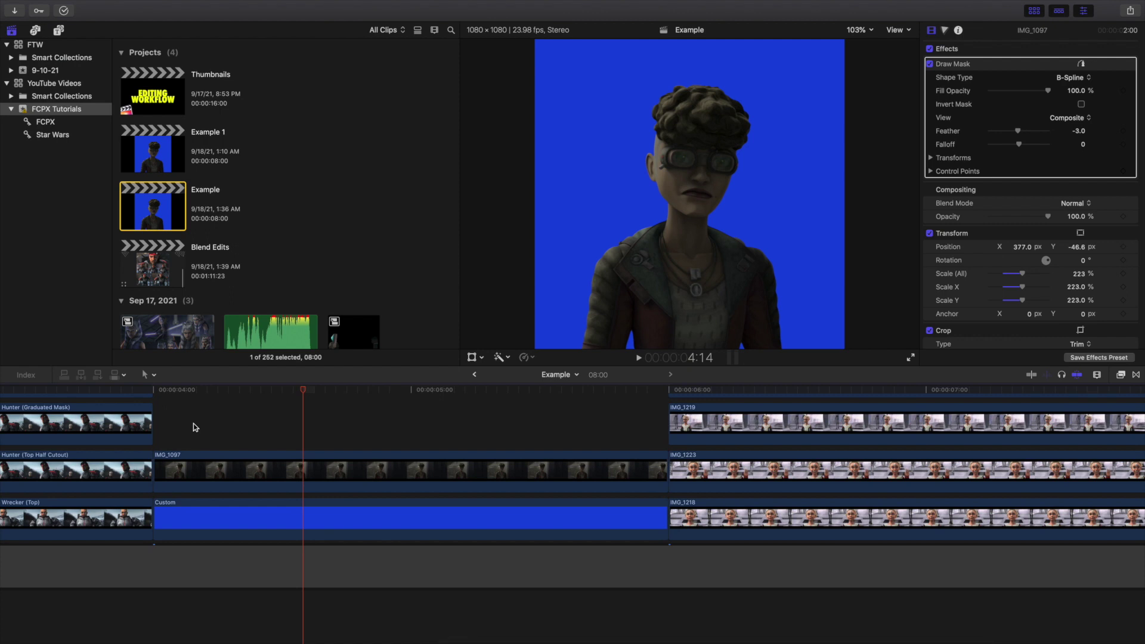
{"action": "scroll", "coordinate": [194, 428], "scroll_direction": "left", "scroll_amount": 15}
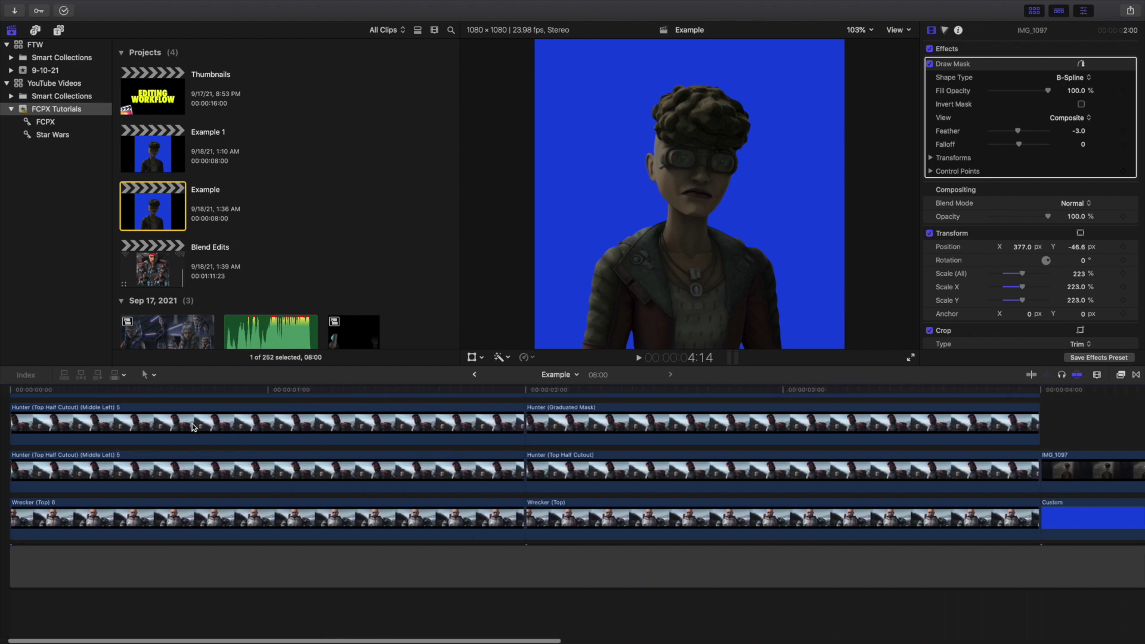
{"action": "scroll", "coordinate": [297, 431], "scroll_direction": "up", "scroll_amount": 10}
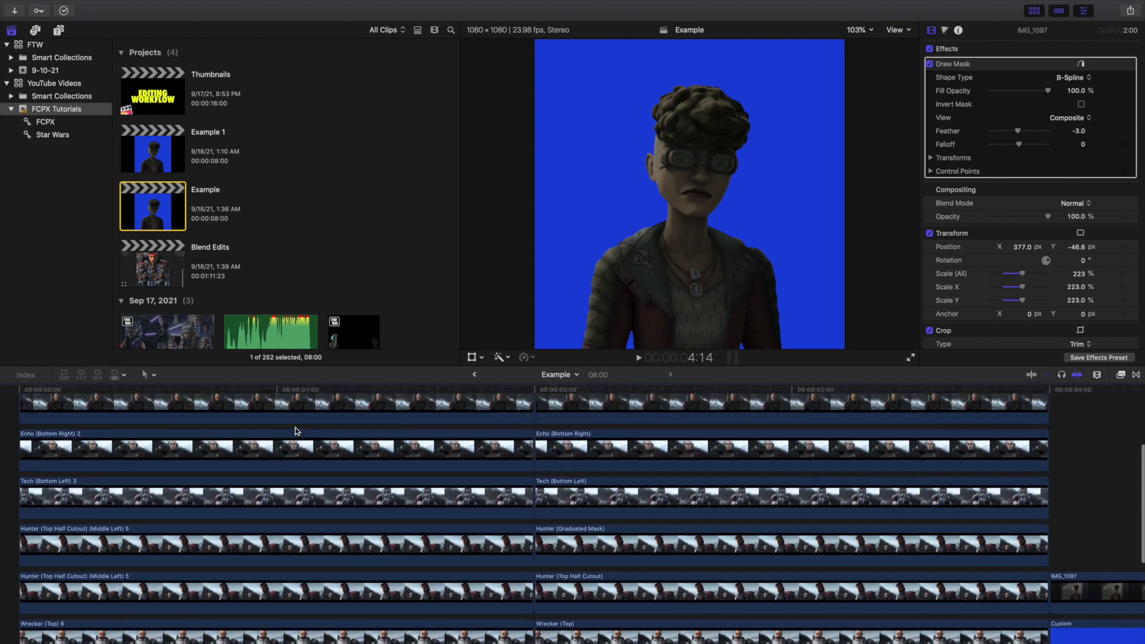
{"action": "scroll", "coordinate": [297, 431], "scroll_direction": "down", "scroll_amount": 10}
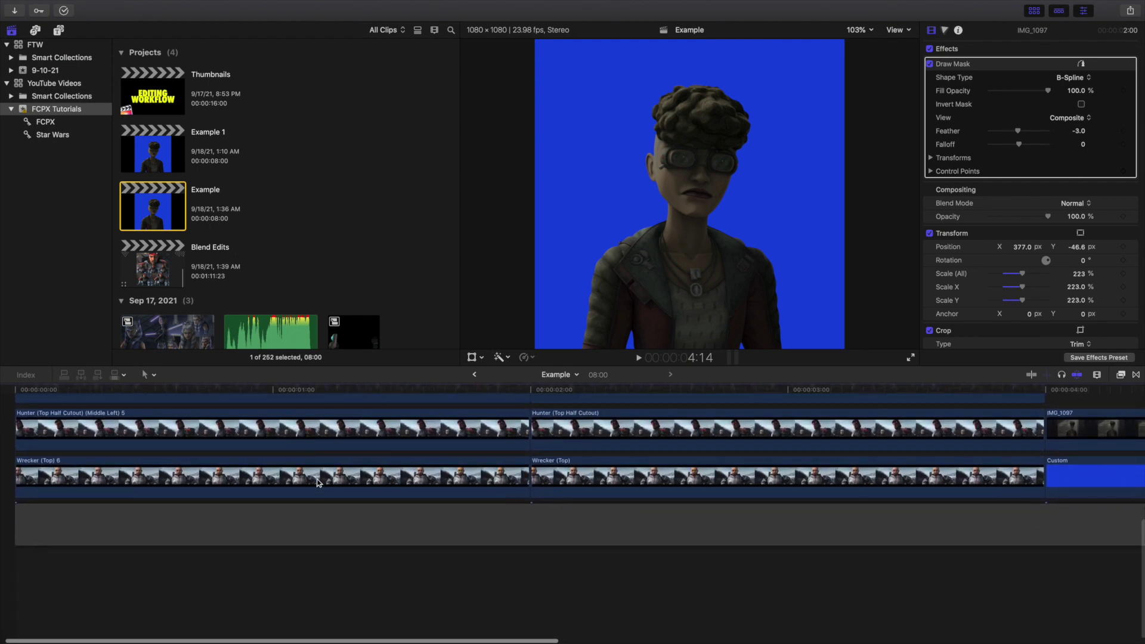
{"action": "scroll", "coordinate": [306, 458], "scroll_direction": "up", "scroll_amount": 5}
{"action": "scroll", "coordinate": [306, 458], "scroll_direction": "down", "scroll_amount": 4}
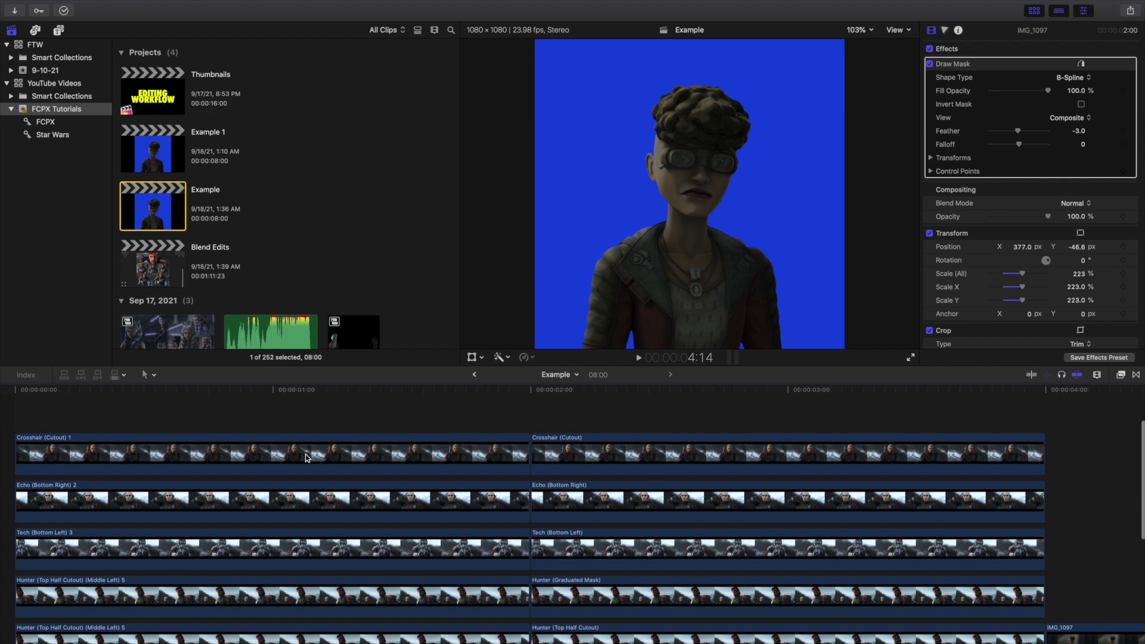
{"action": "scroll", "coordinate": [306, 458], "scroll_direction": "down", "scroll_amount": 2}
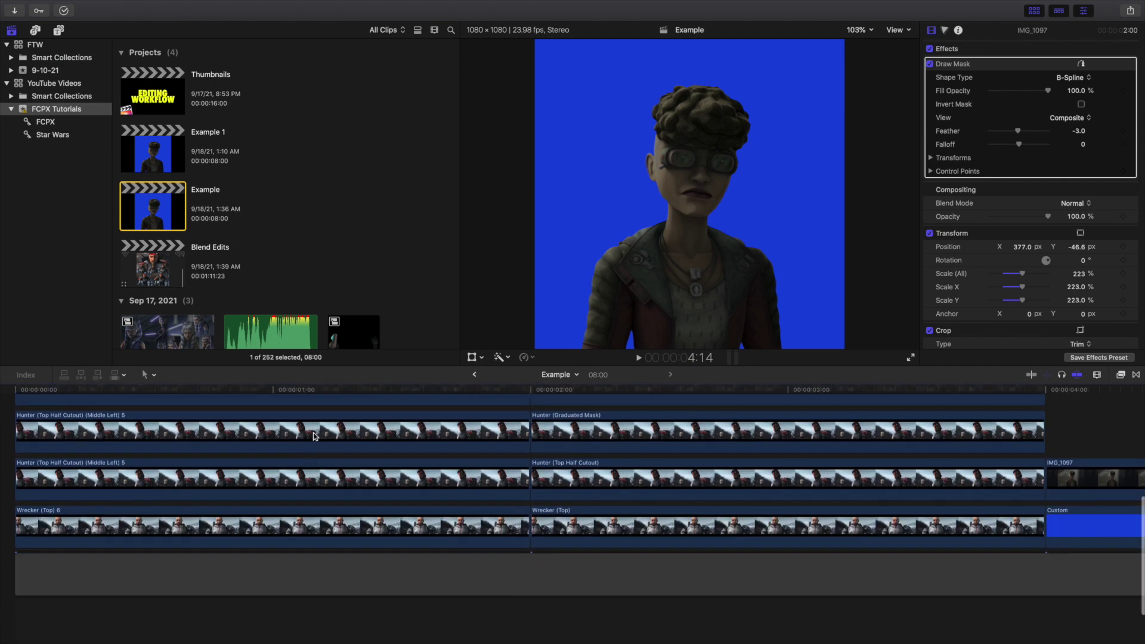
{"action": "scroll", "coordinate": [537, 412], "scroll_direction": "up", "scroll_amount": 5}
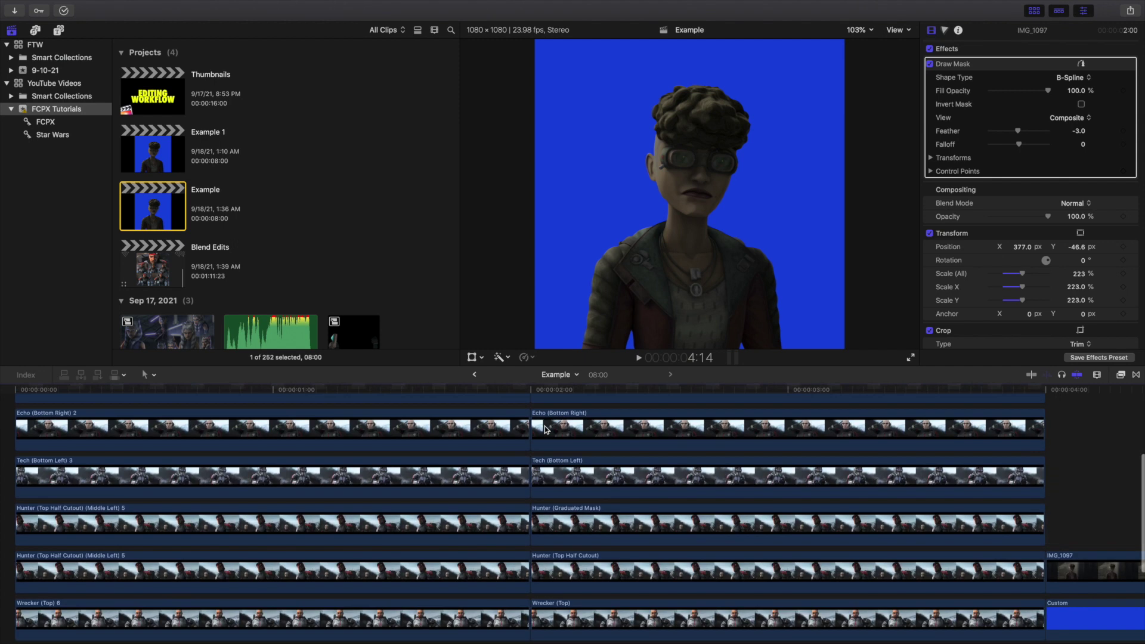
{"action": "left_click", "coordinate": [422, 419]}
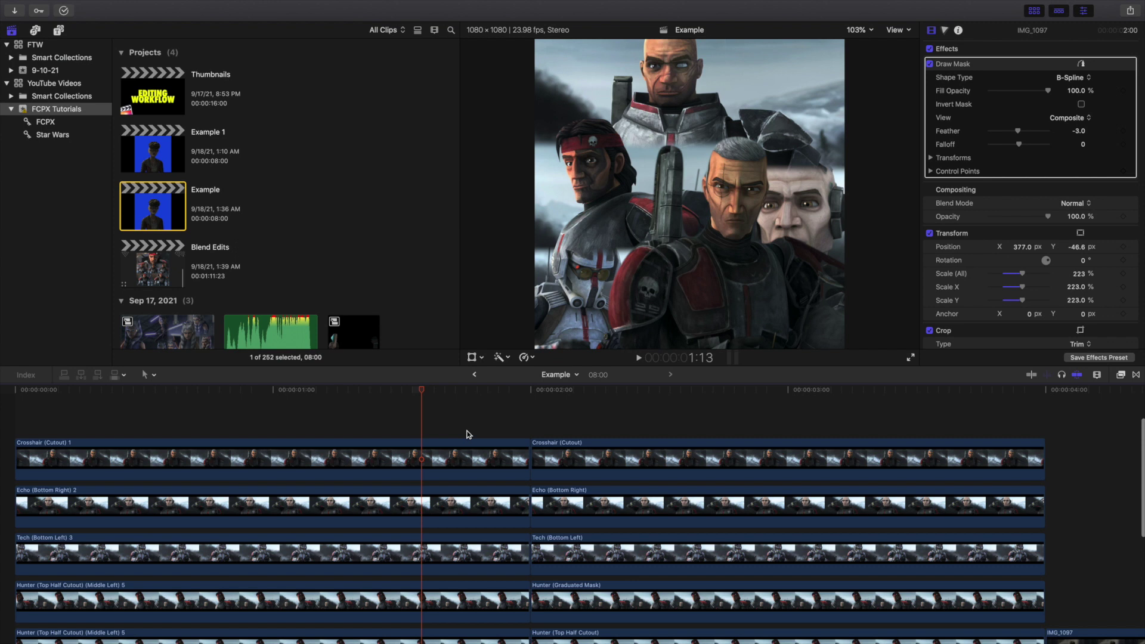
Reduce the timeline's clip height to the minimum so the whole Crosshair-to-Wrecker clip stack fits in view
{"action": "scroll", "coordinate": [467, 434], "scroll_direction": "down", "scroll_amount": 5}
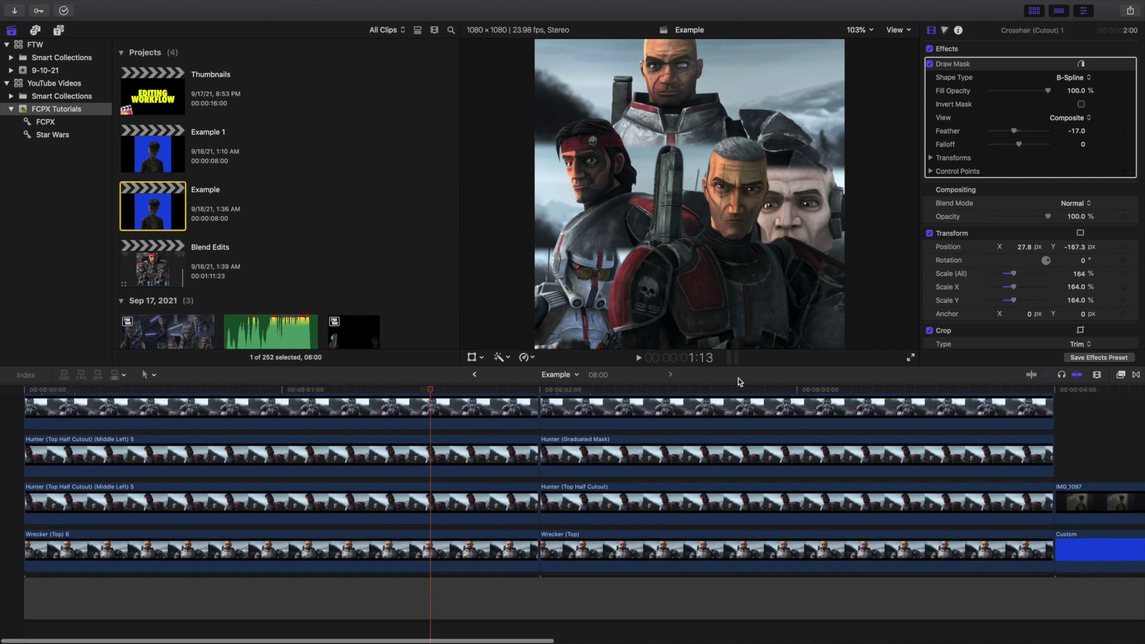
{"action": "left_click", "coordinate": [1096, 377]}
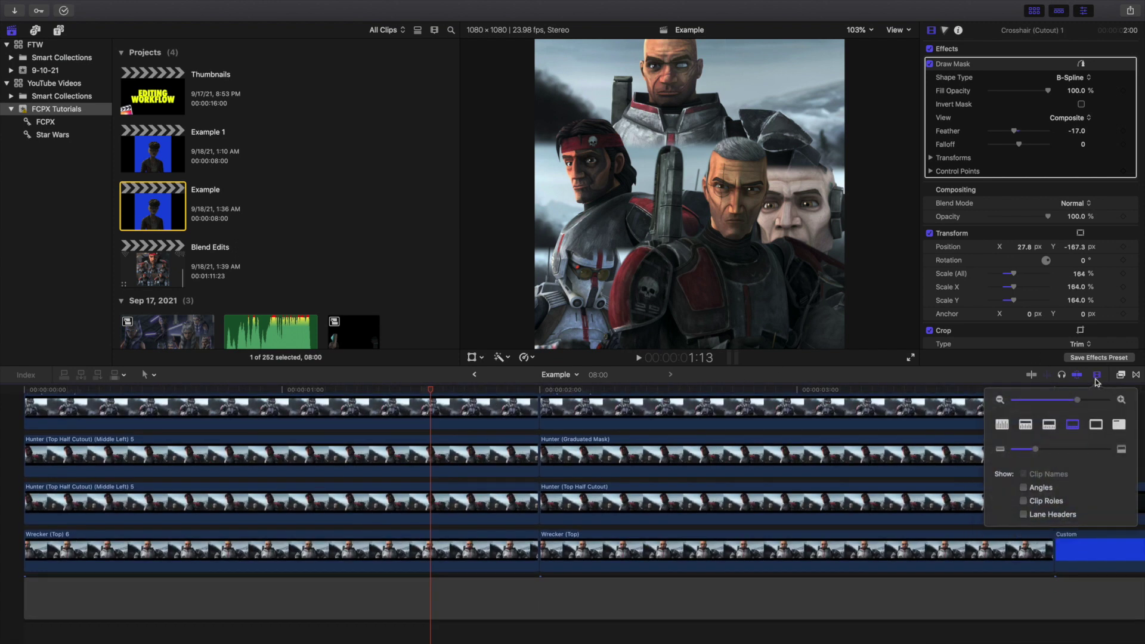
{"action": "left_click_drag", "start_coordinate": [1036, 451], "coordinate": [990, 446]}
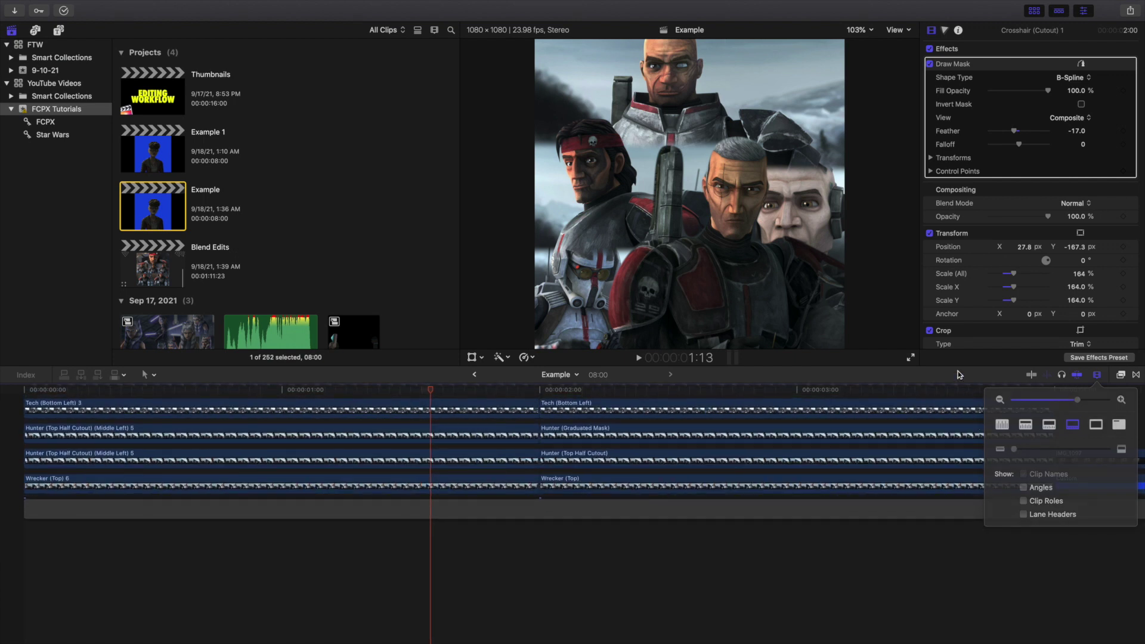
{"action": "key", "text": "Escape"}
{"action": "scroll", "coordinate": [705, 491], "scroll_direction": "up", "scroll_amount": 2}
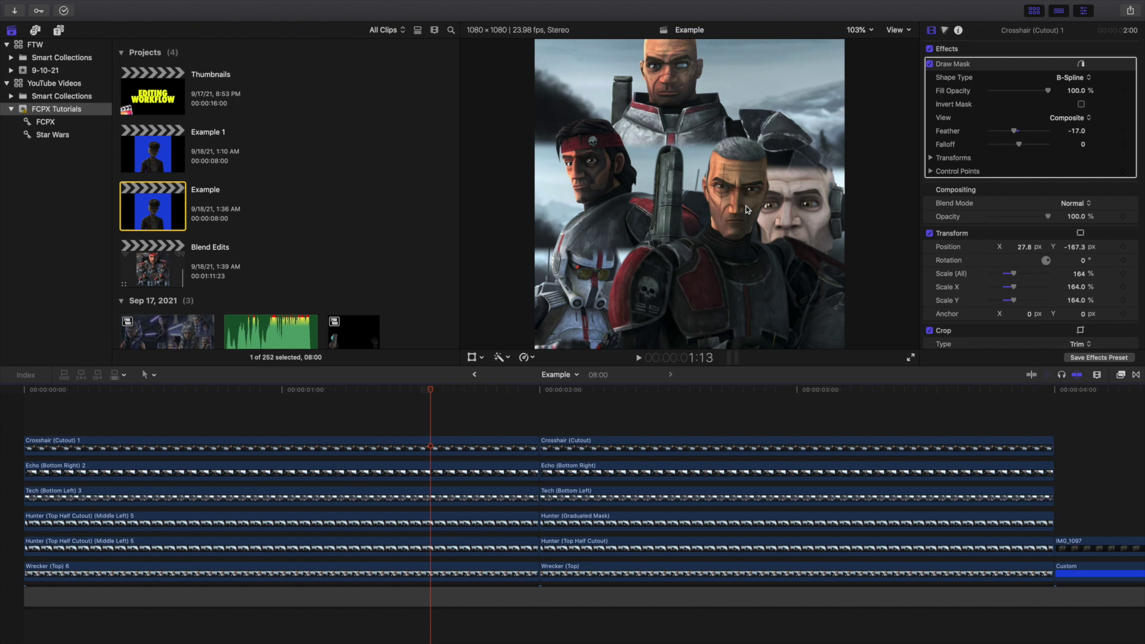
Open the Blend Edits project and play it from the start to about 18 seconds
{"action": "left_click", "coordinate": [148, 268]}
{"action": "double_click", "coordinate": [149, 268]}
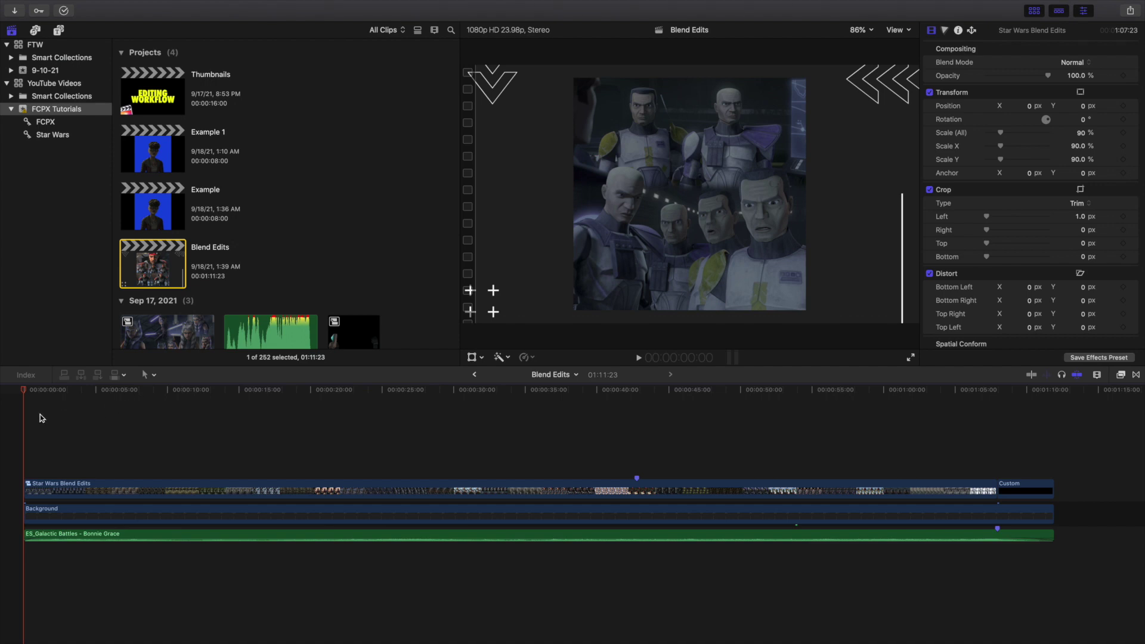
{"action": "left_click", "coordinate": [15, 420]}
{"action": "key", "text": "space"}
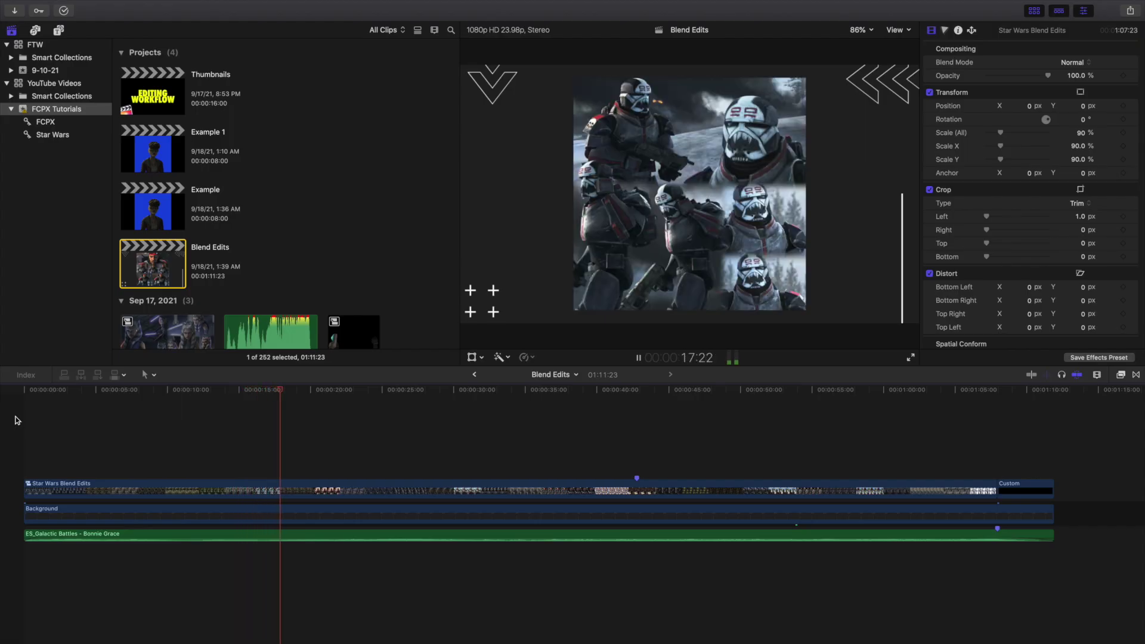
{"action": "key", "text": "space"}
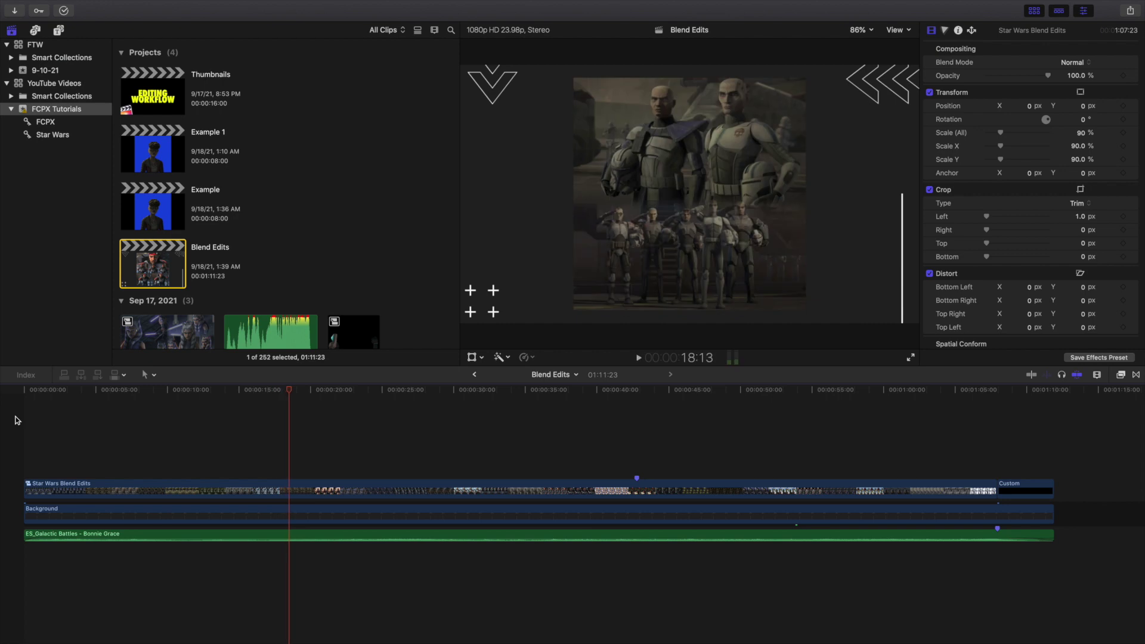